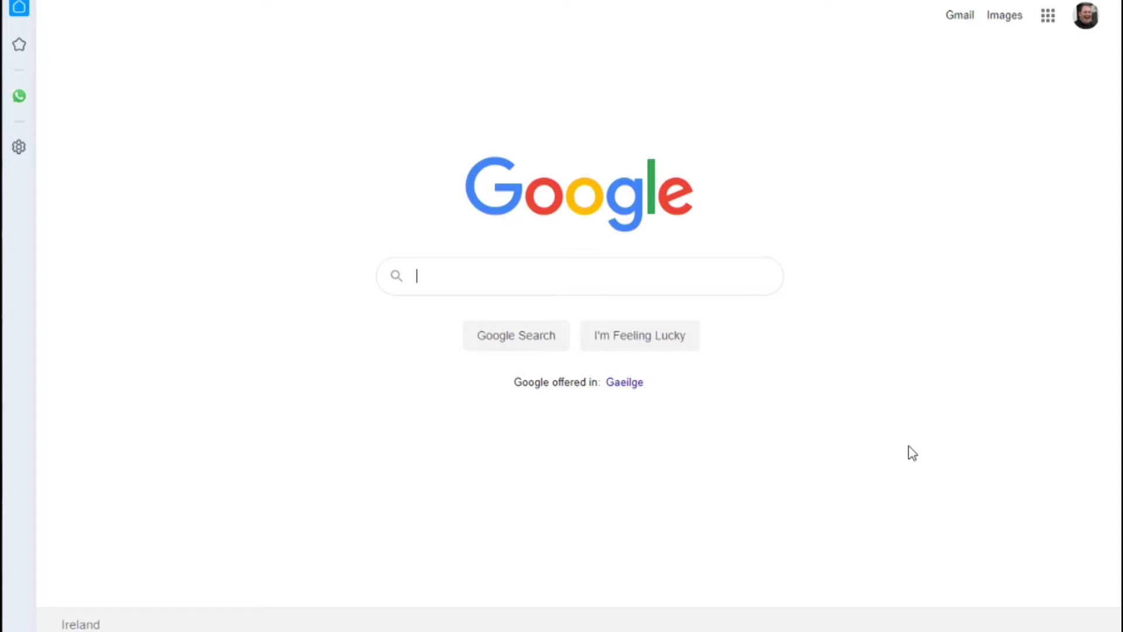
# - Search Google for 'irish photo rally'
pyautogui.click(704, 284)
pyautogui.write('iris')
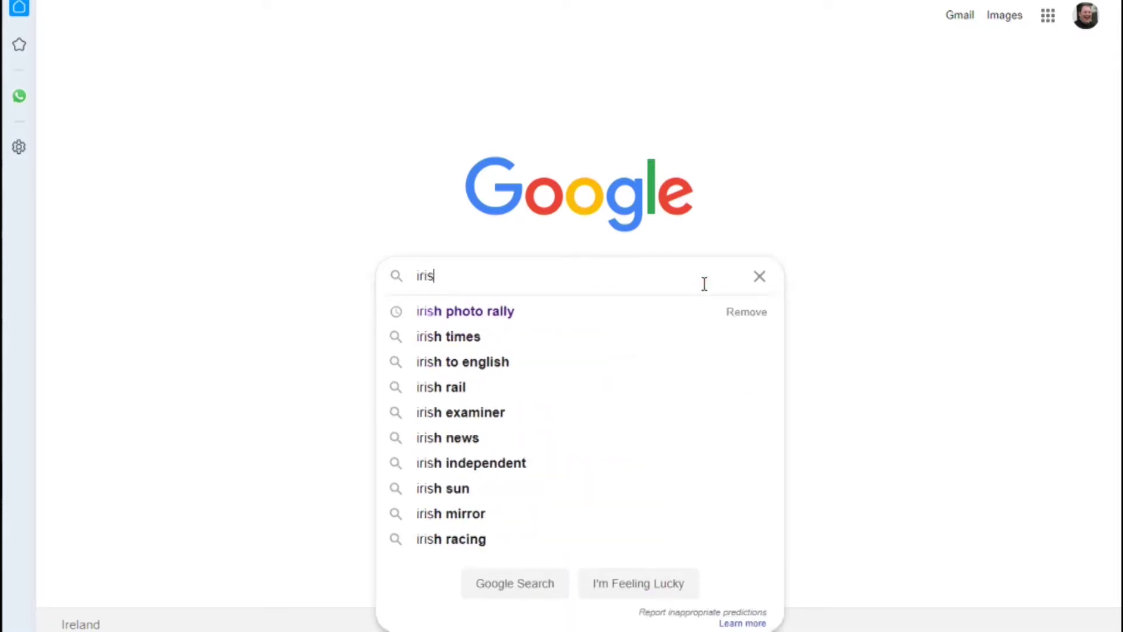
pyautogui.write('h photo ')
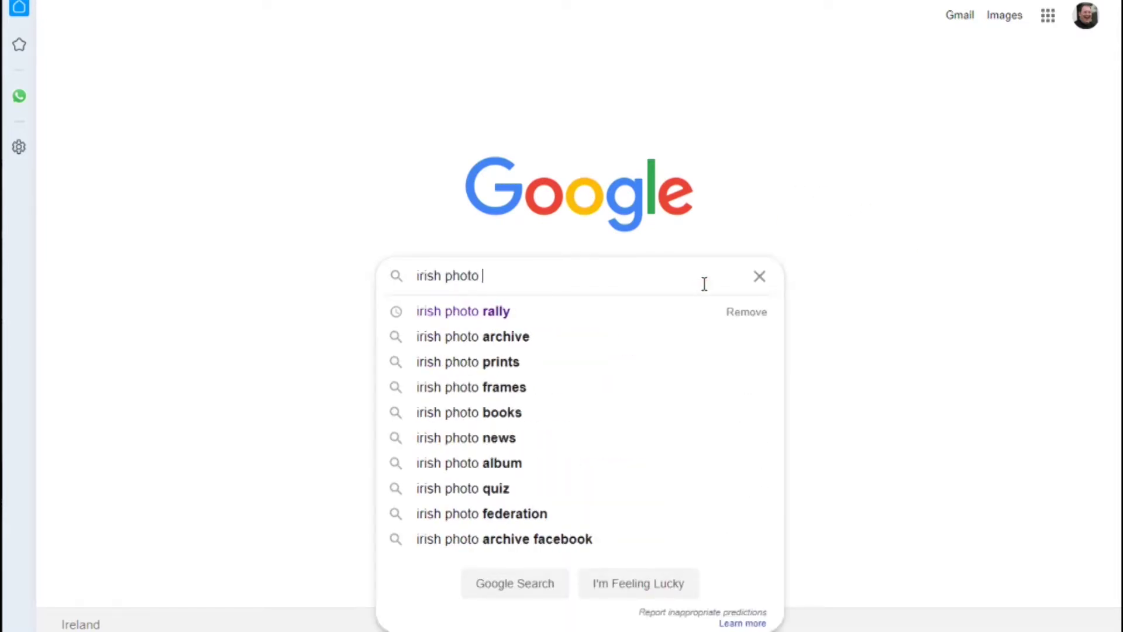
pyautogui.write('rally')
pyautogui.press('Return')
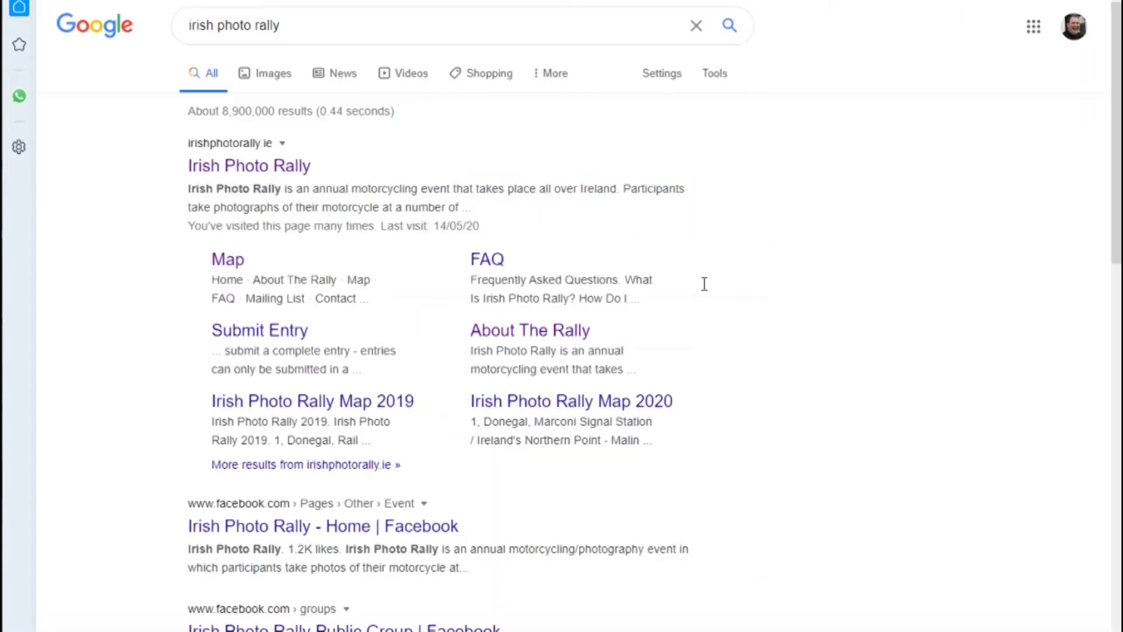
# - Download the 2020.gpx rally points file from the Irish Photo Rally site's Map page
pyautogui.click(308, 164)
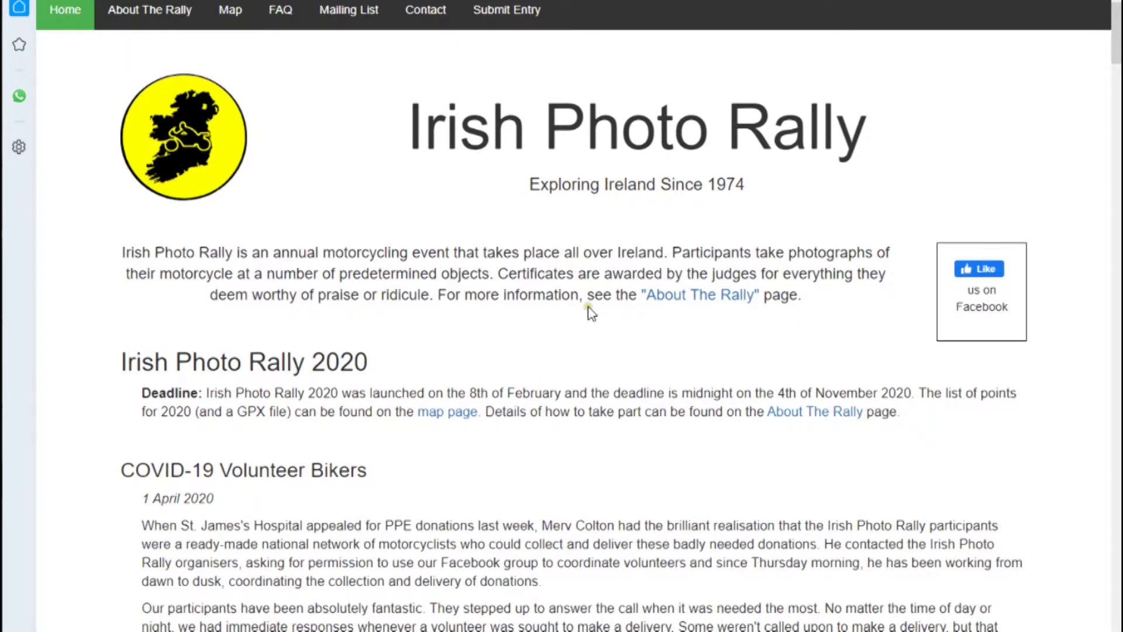
pyautogui.scroll(-2, 588, 308)
pyautogui.click(451, 328)
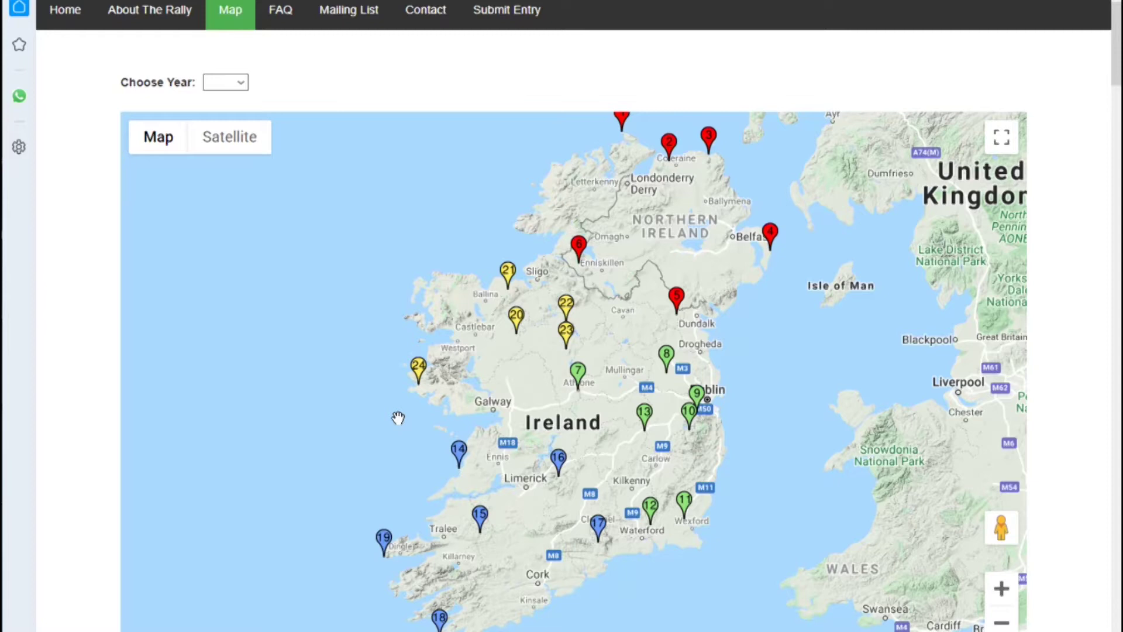
pyautogui.scroll(-5, 408, 401)
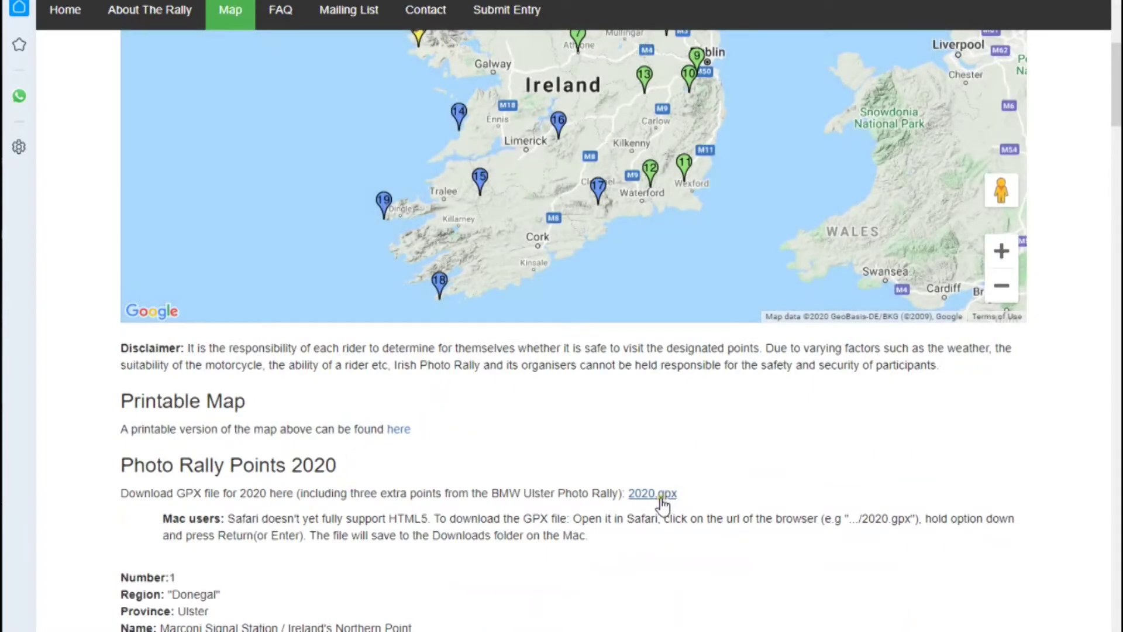
pyautogui.click(661, 495)
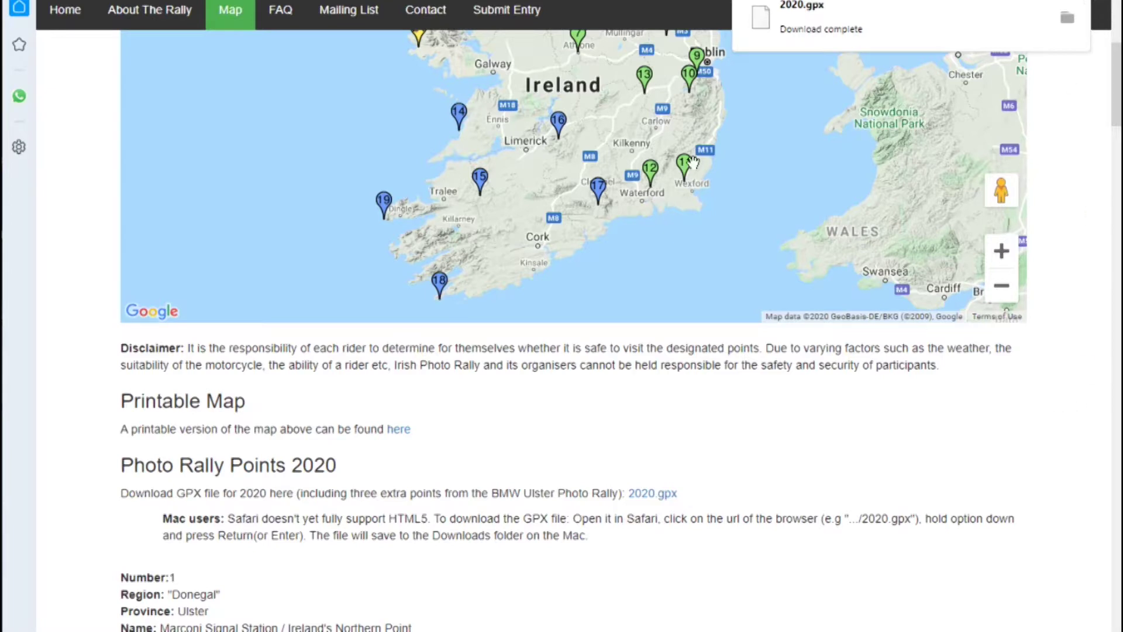
# - Open the MyRoute-app website in a new browser tab
pyautogui.hotkey('ctrl', 't')
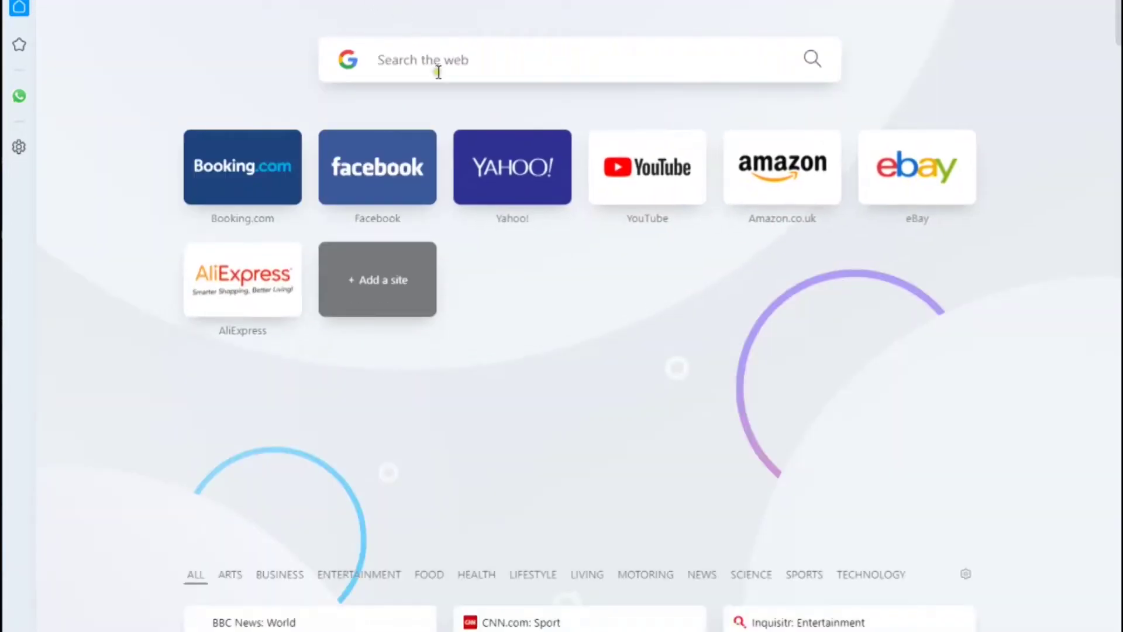
pyautogui.write('myrou')
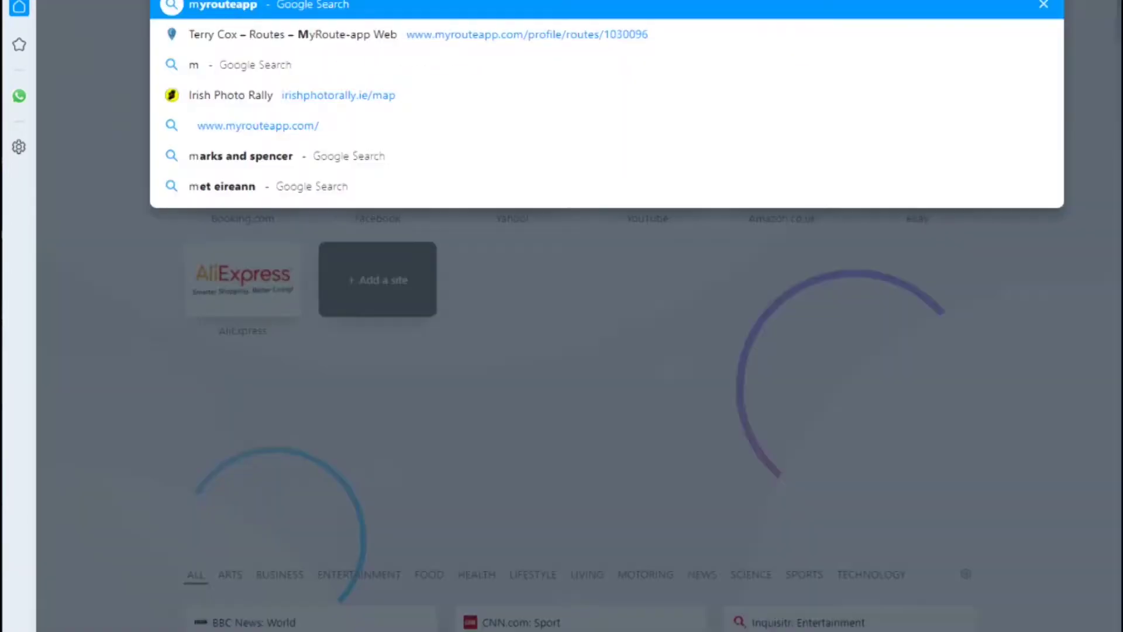
pyautogui.write('eap')
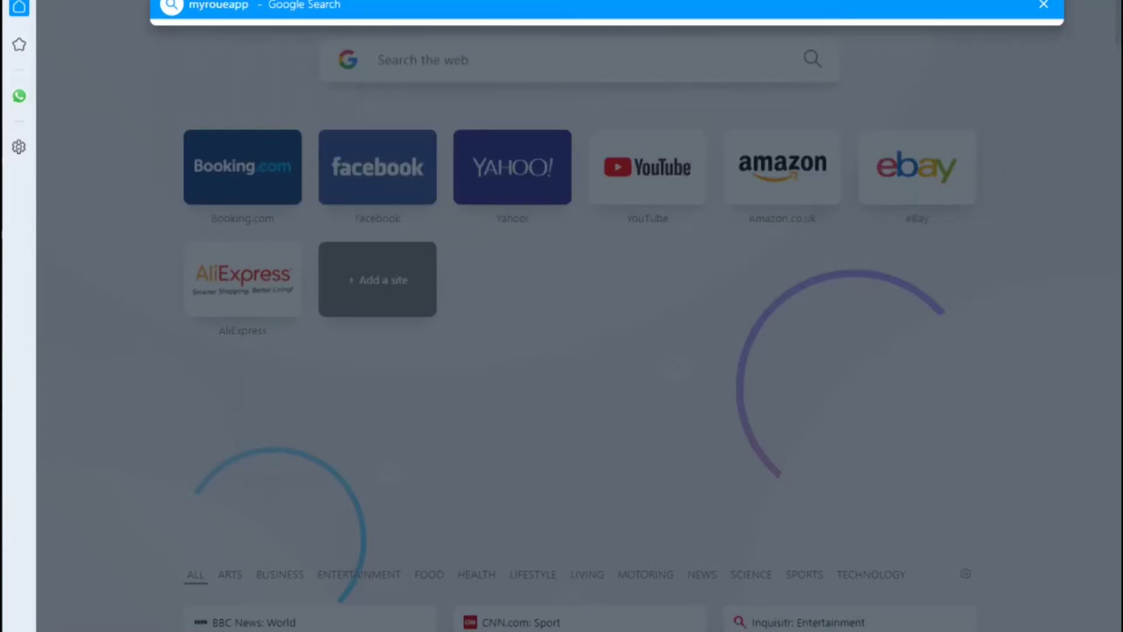
pyautogui.write('p')
pyautogui.press('Return')
pyautogui.click(349, 226)
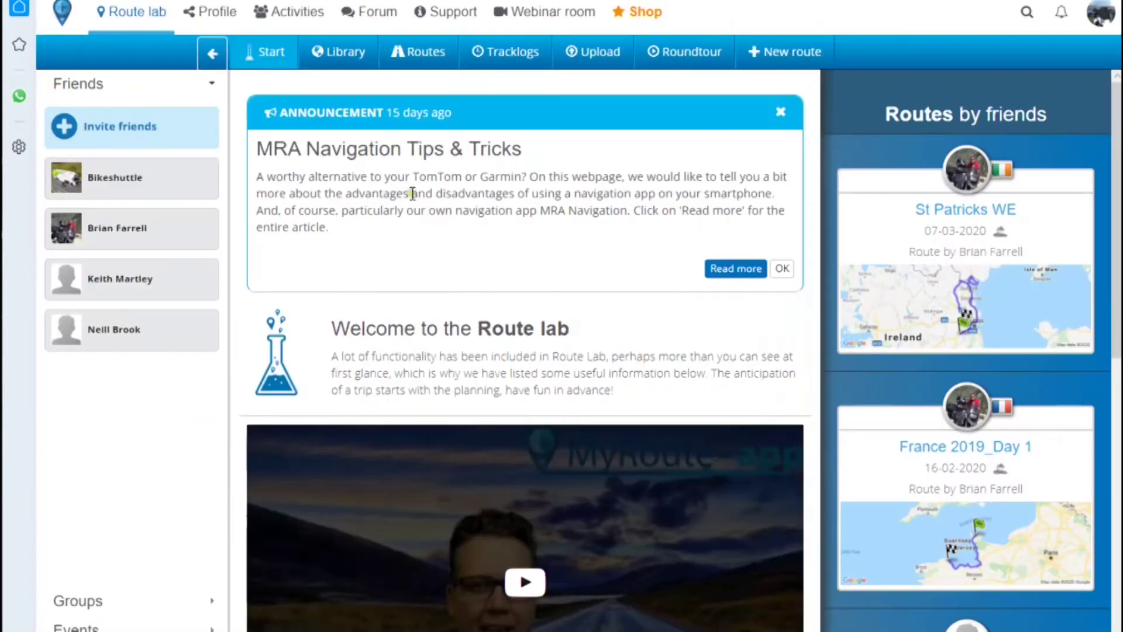
# - Go to the Photo Rally folder inside Route TC in the saved routes list
pyautogui.click(411, 58)
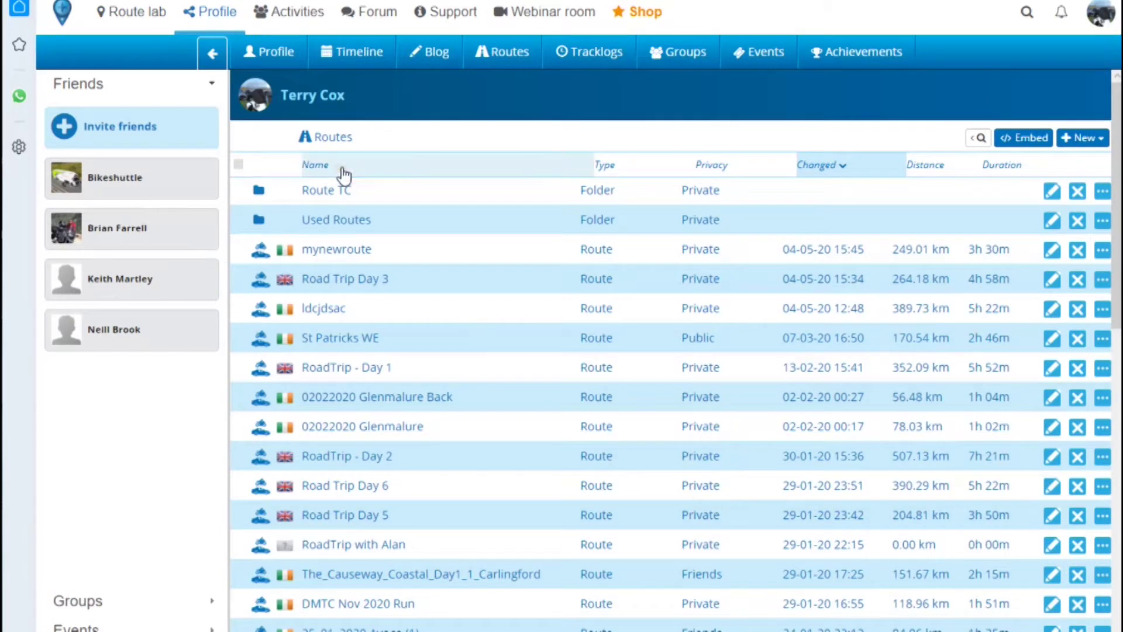
pyautogui.click(305, 192)
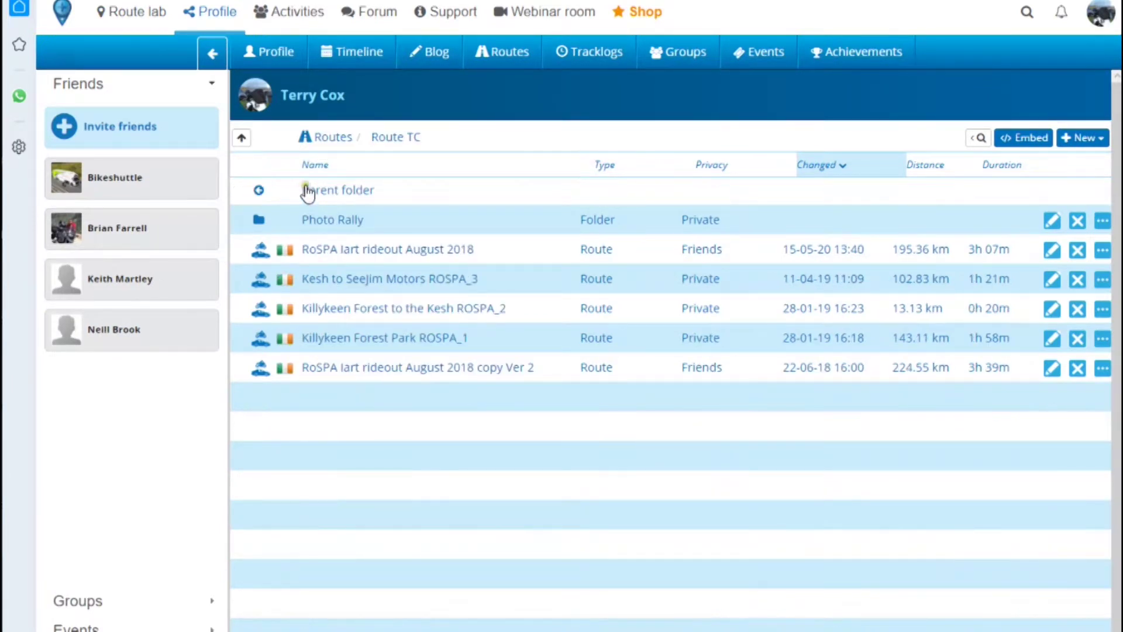
pyautogui.click(316, 220)
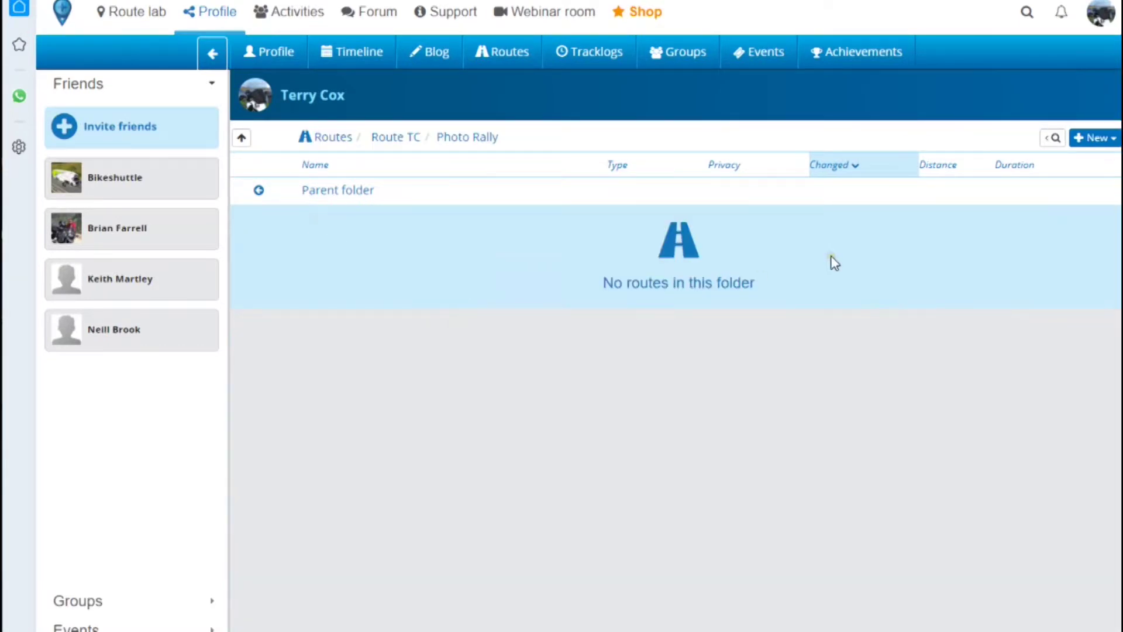
pyautogui.click(1096, 139)
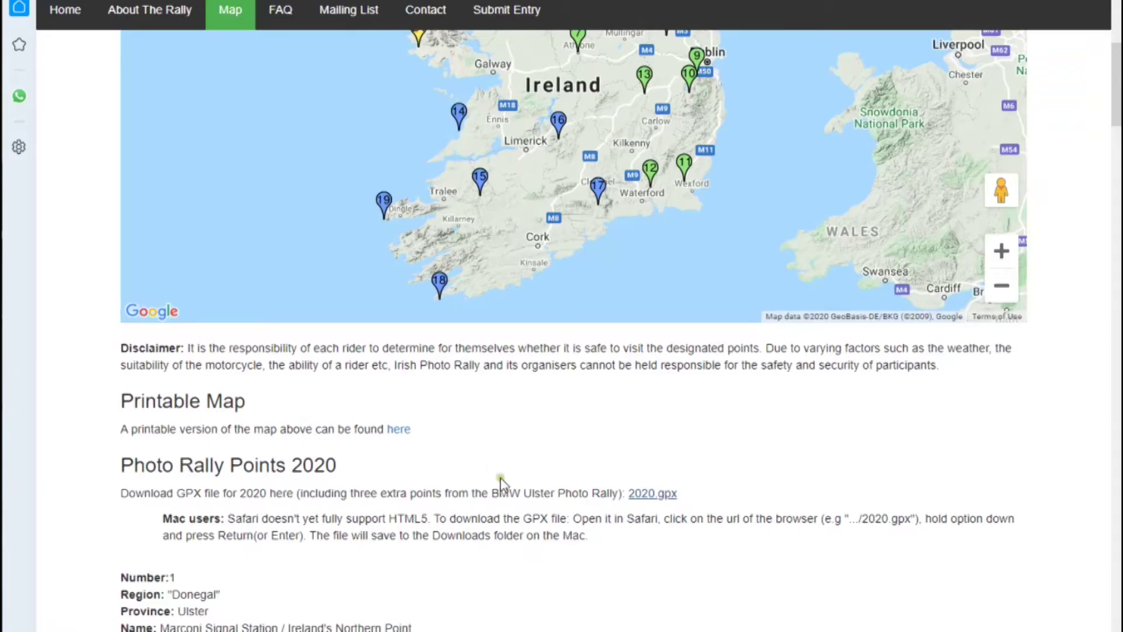
# - View the About The Rally page on the Irish Photo Rally site
pyautogui.scroll(5, 358, 381)
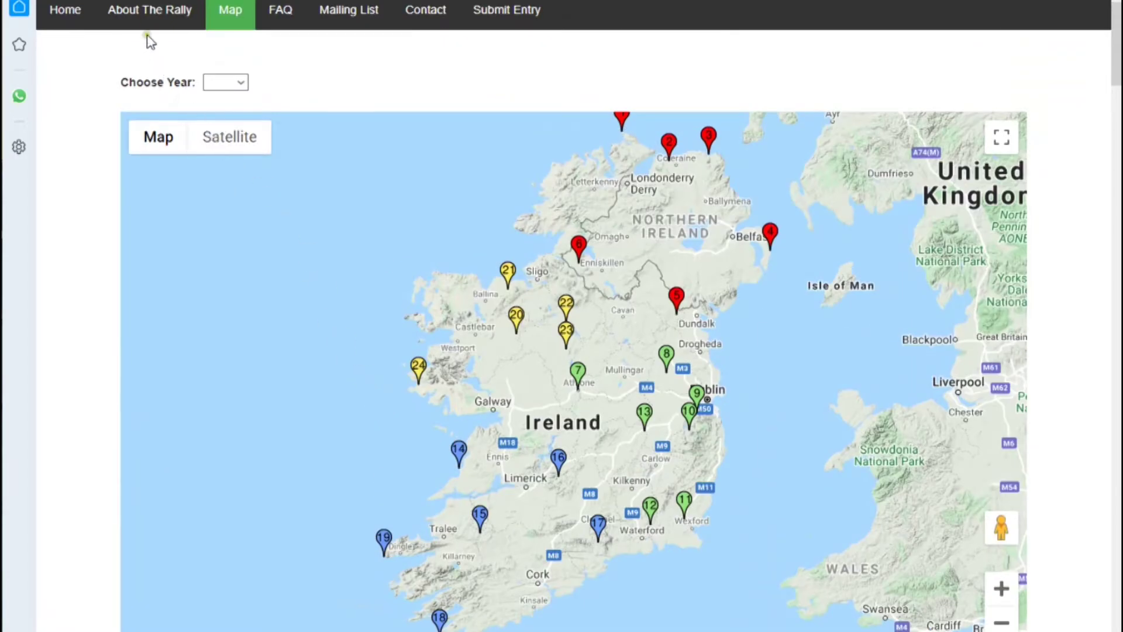
pyautogui.click(143, 14)
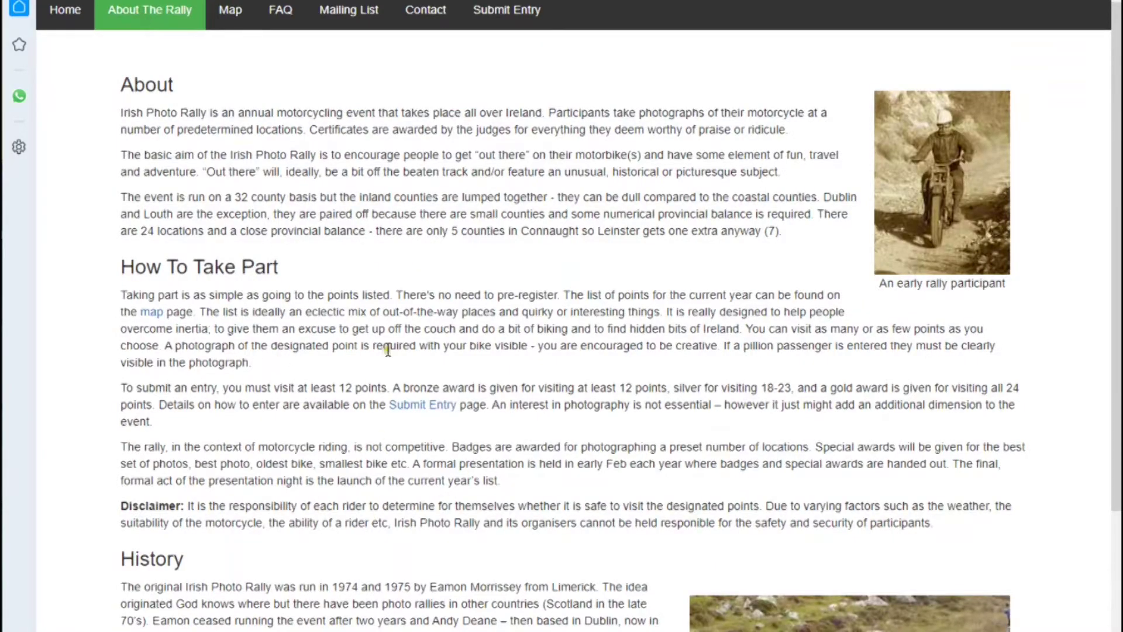
pyautogui.scroll(-3, 462, 444)
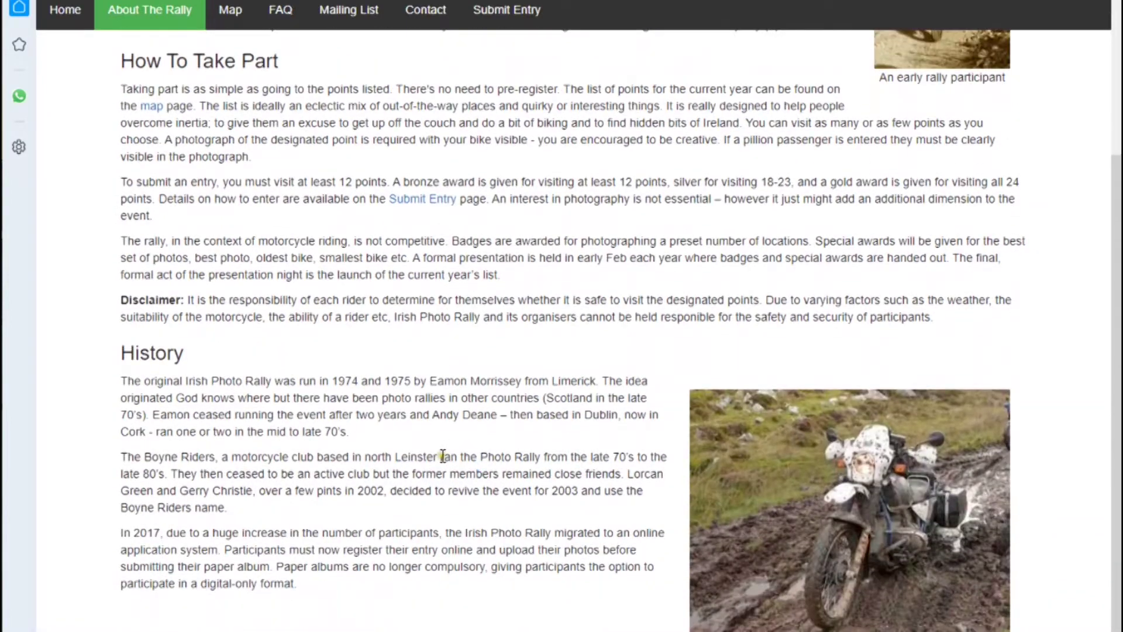
pyautogui.scroll(3, 455, 438)
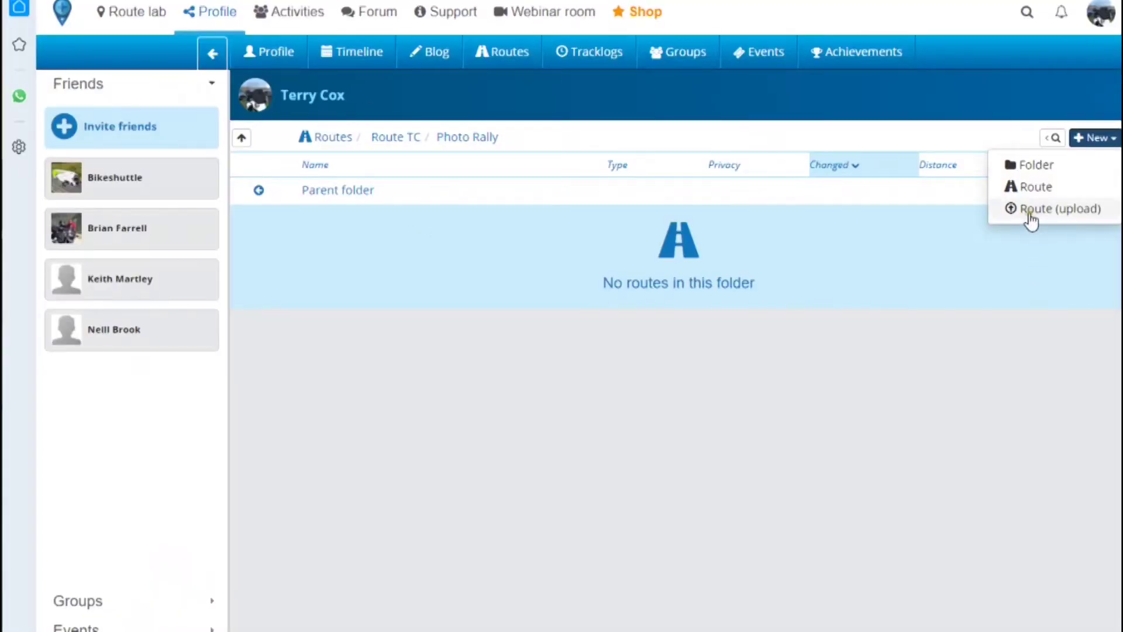
# - Upload the downloaded 2020 file from Downloads and import it as a route
pyautogui.click(1031, 210)
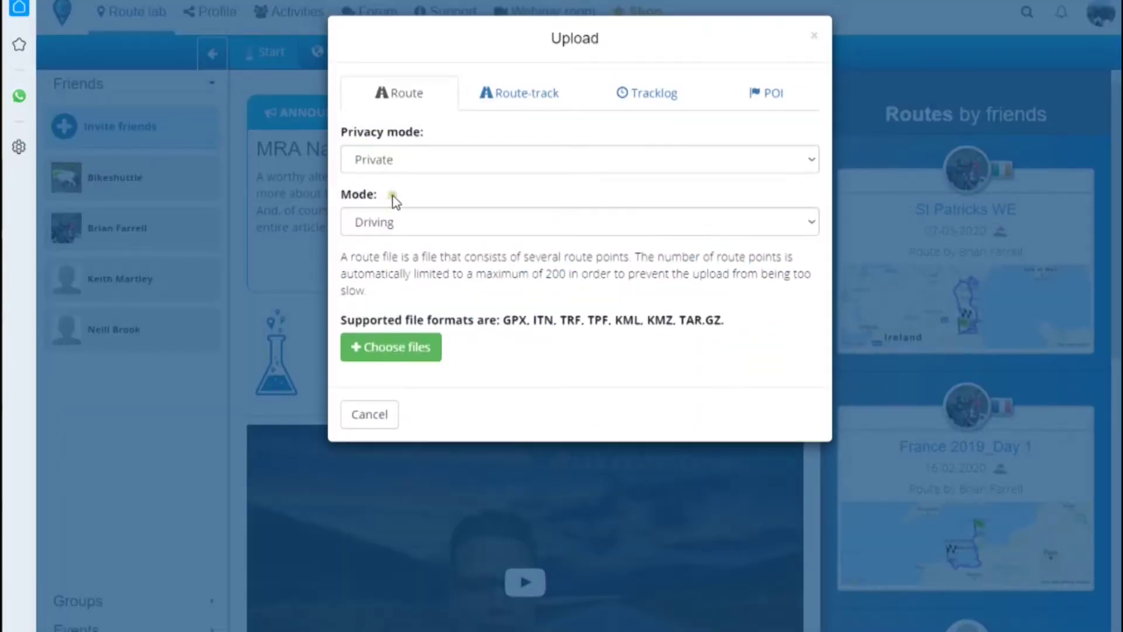
pyautogui.click(393, 348)
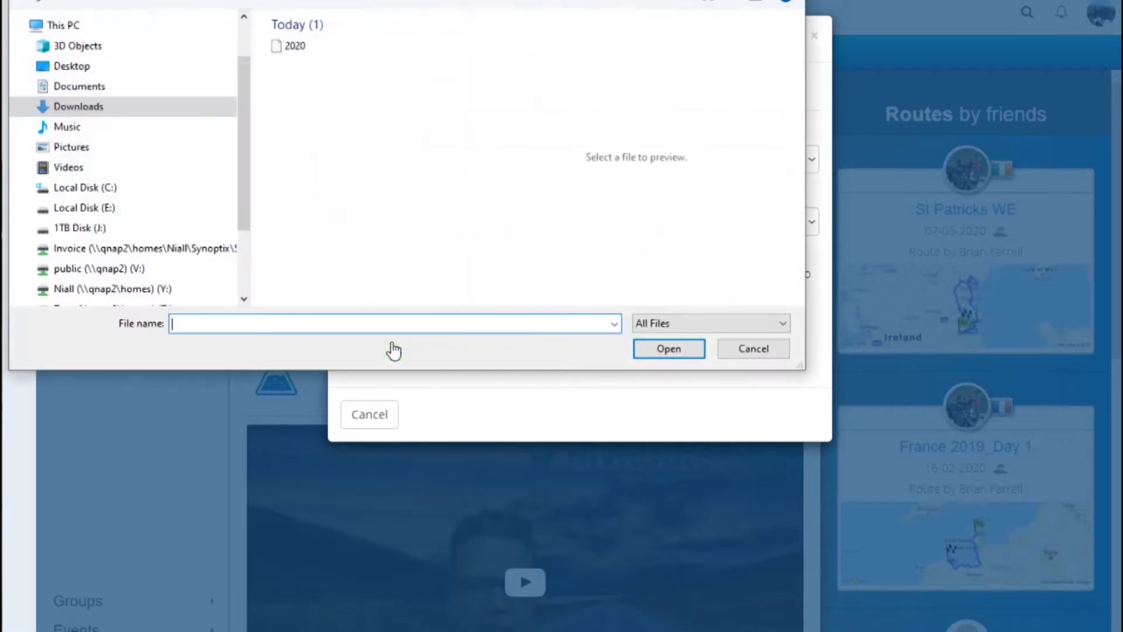
pyautogui.click(304, 51)
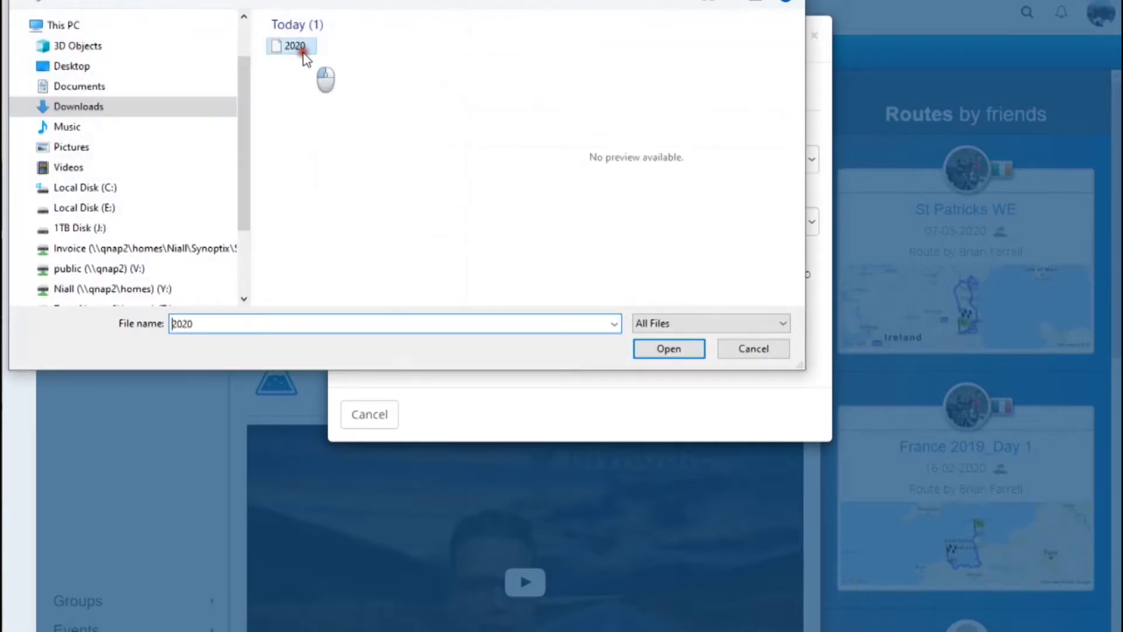
pyautogui.click(695, 349)
pyautogui.click(772, 481)
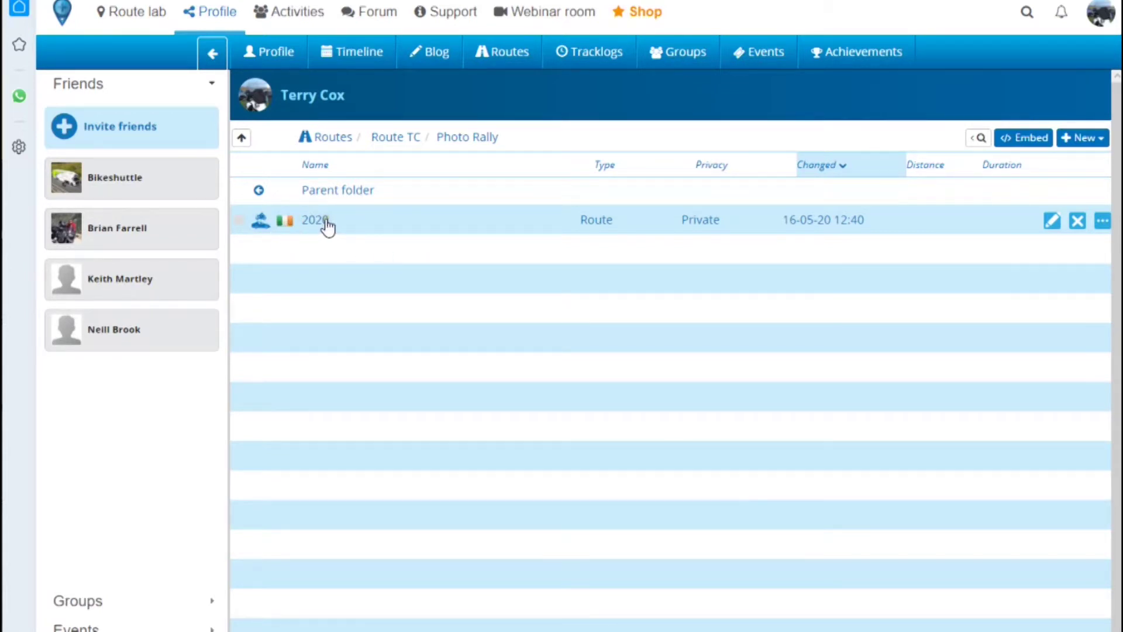
# - Open the 2020 route in Route lab and scroll through its 27 waypoints
pyautogui.click(296, 221)
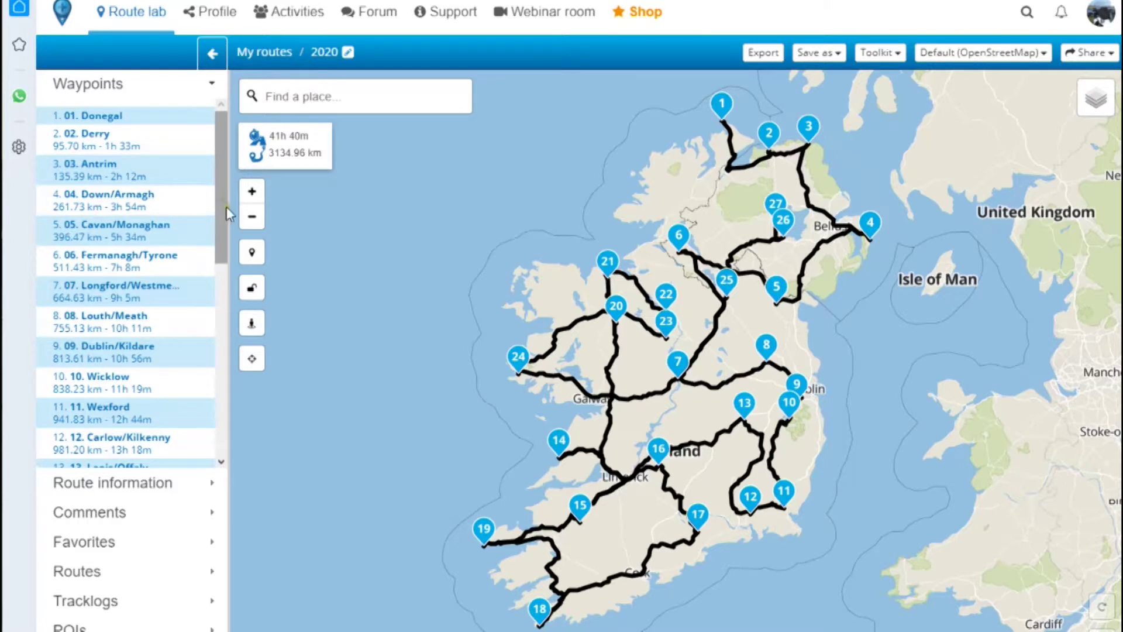
pyautogui.moveTo(227, 193); pyautogui.dragTo(230, 408)
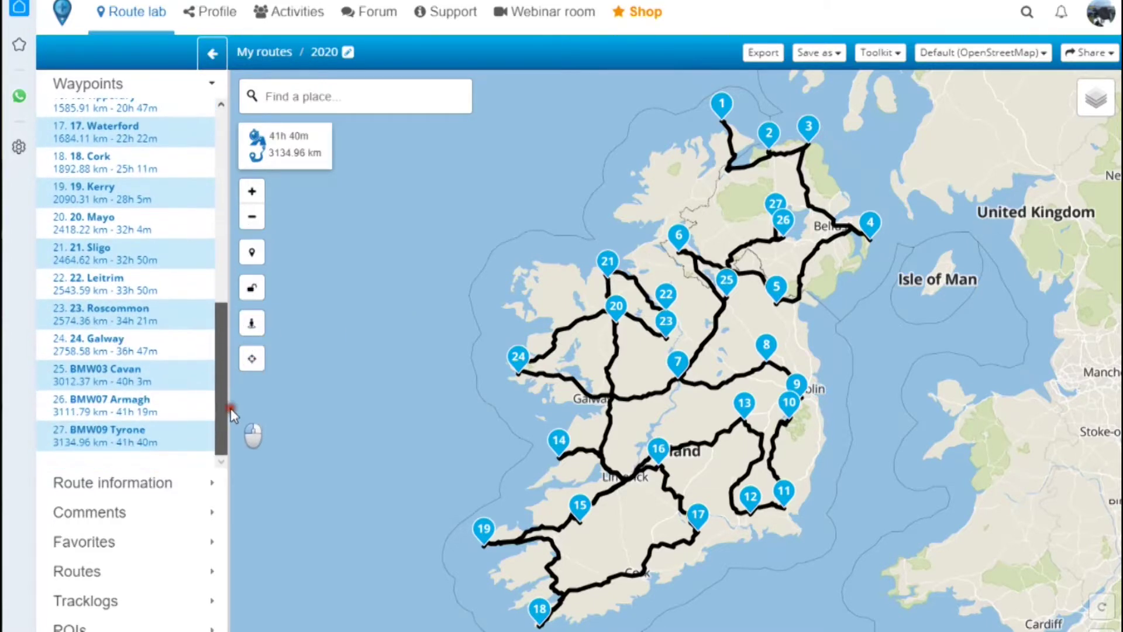
pyautogui.moveTo(216, 321); pyautogui.dragTo(220, 117)
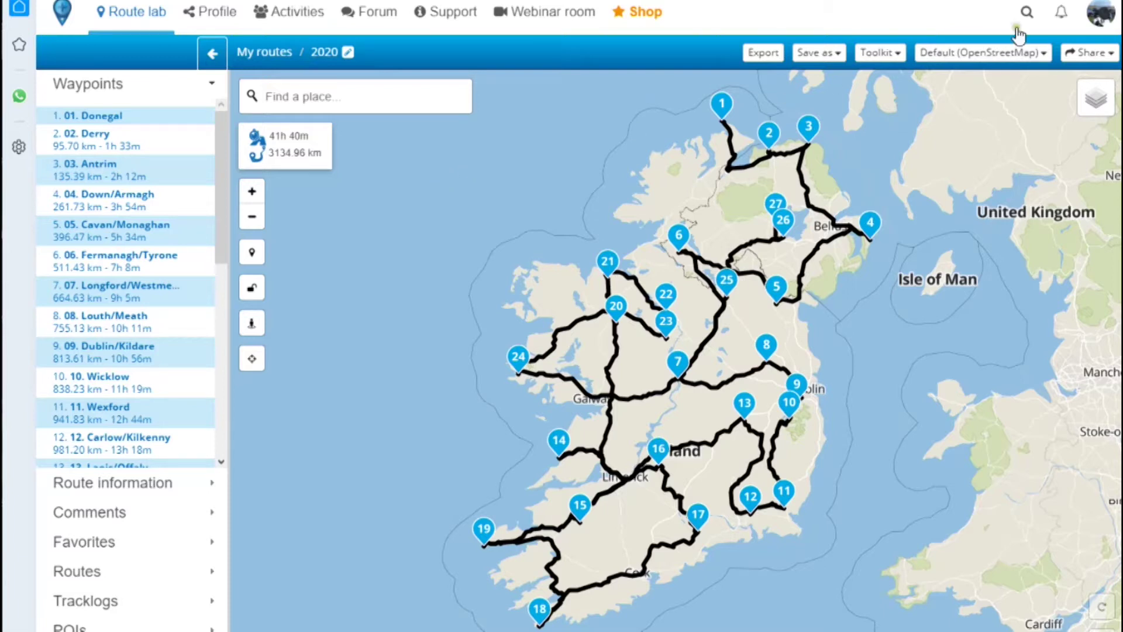
# - Switch the route's map from Default (OpenStreetMap) to TomTom
pyautogui.click(1025, 59)
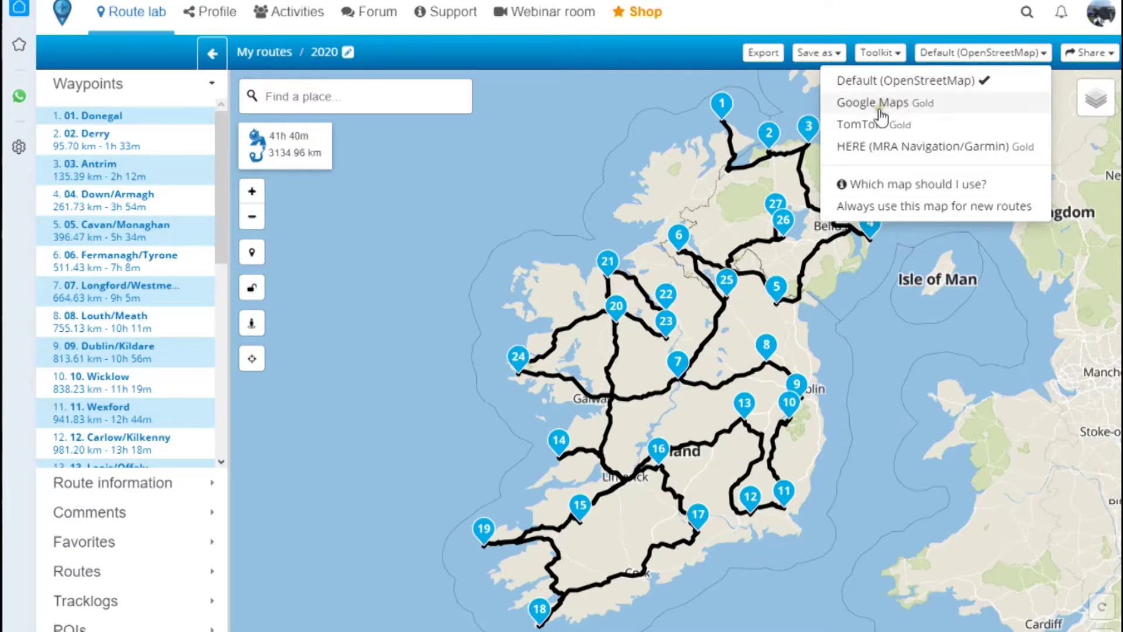
pyautogui.click(869, 126)
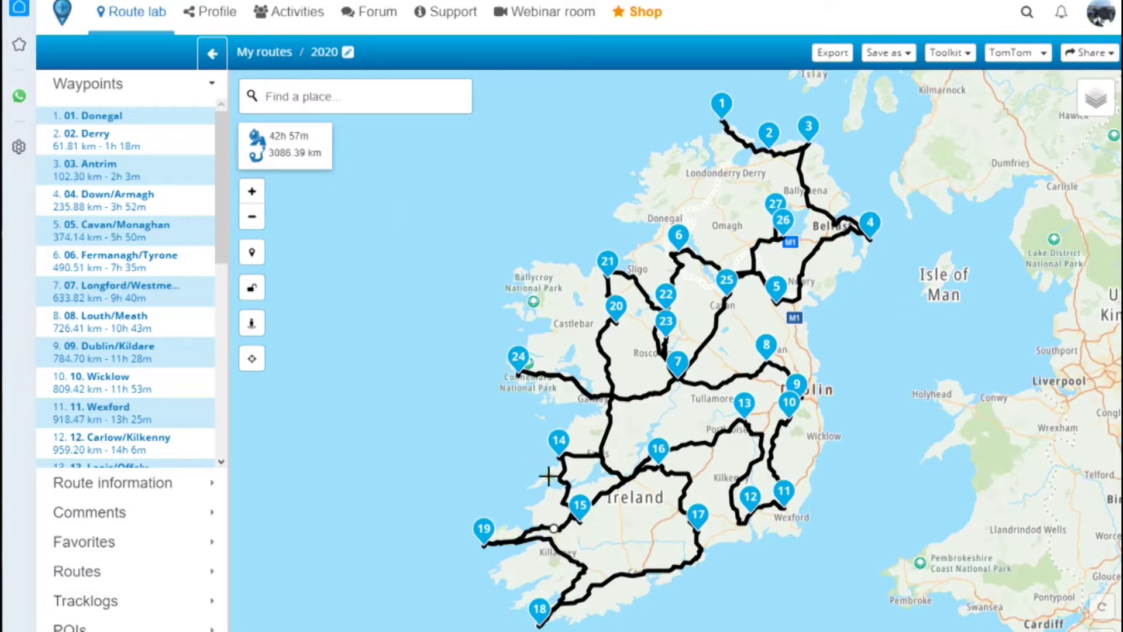
# - Delete the Donegal and Derry waypoints from the route via their map popups
pyautogui.click(722, 106)
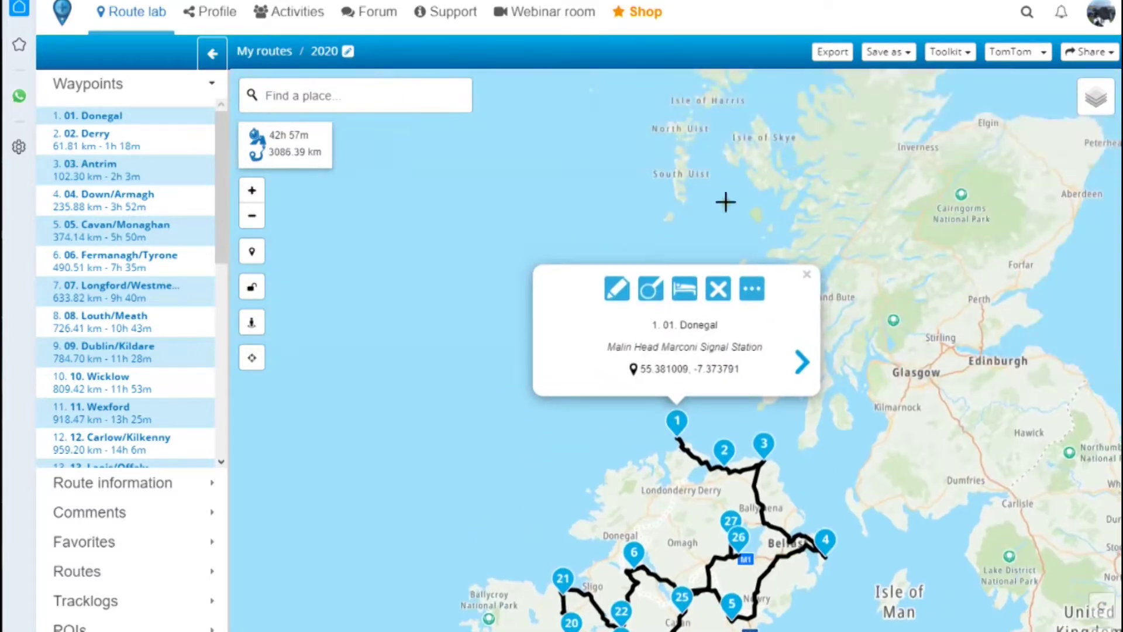
pyautogui.click(723, 294)
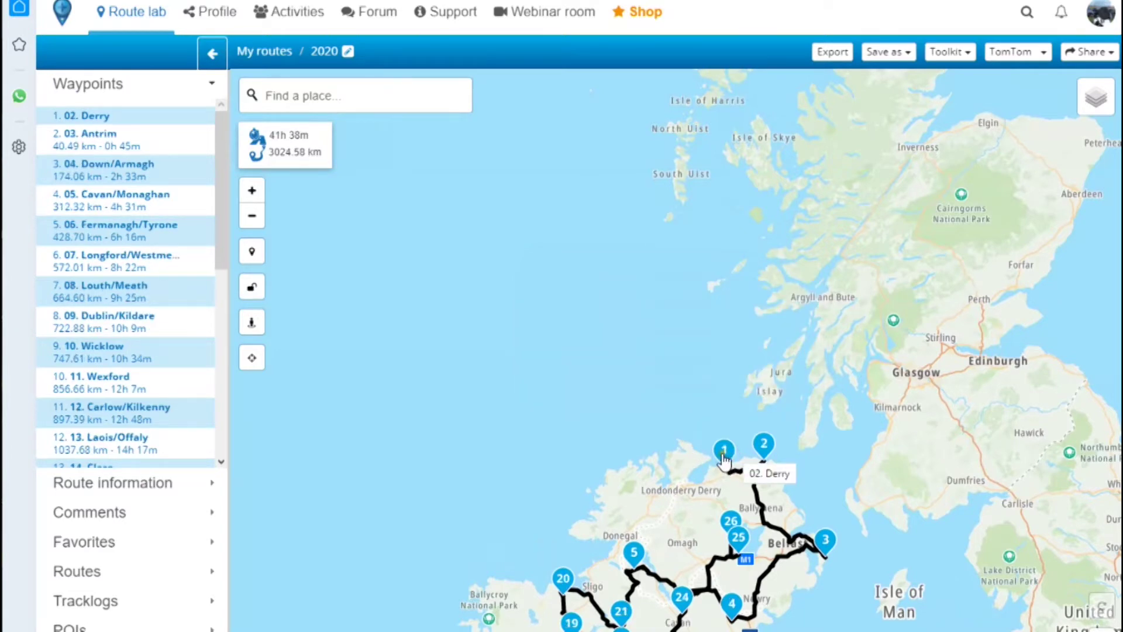
pyautogui.click(723, 455)
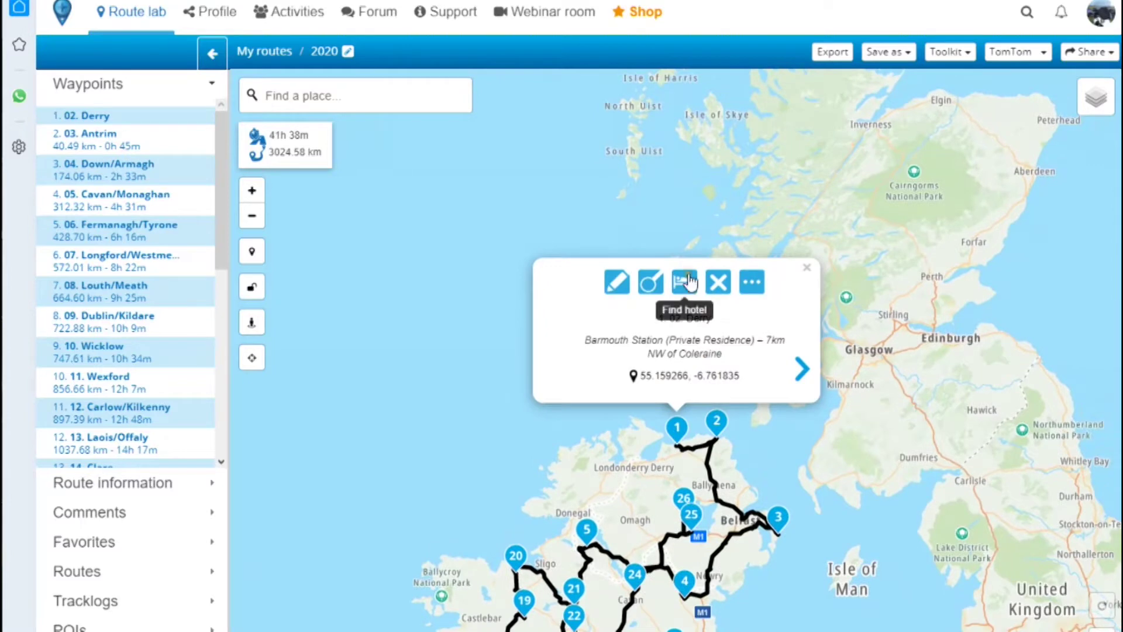
pyautogui.click(715, 282)
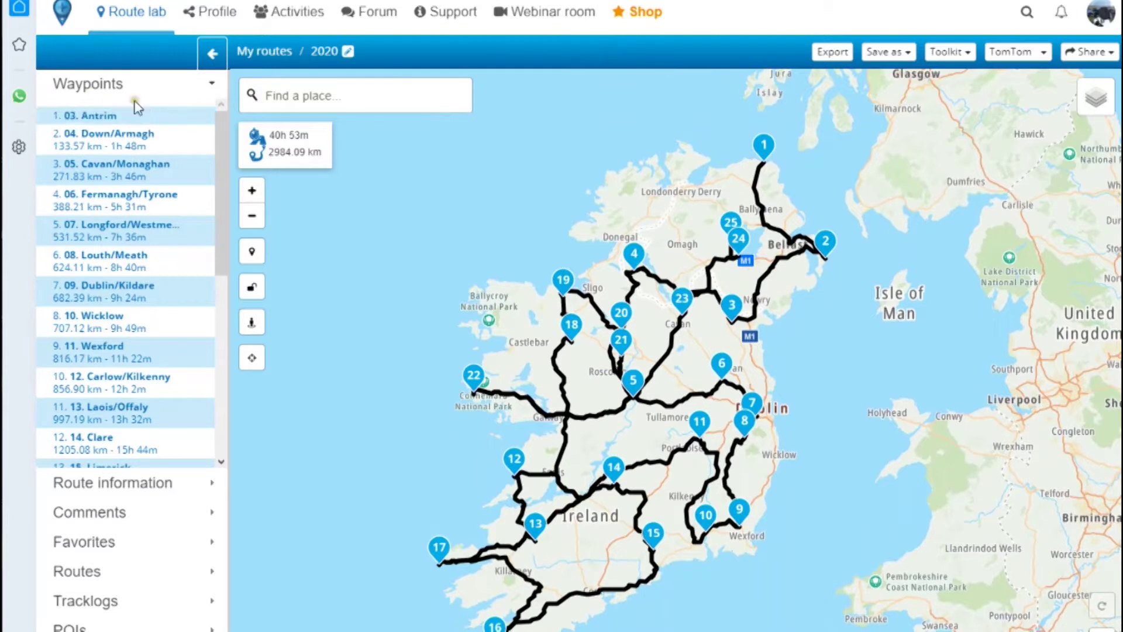
# - Remove the waypoints from Antrim through Laois/Offaly, including Dublin/Kildare, Wicklow and Wexford
pyautogui.click(204, 116)
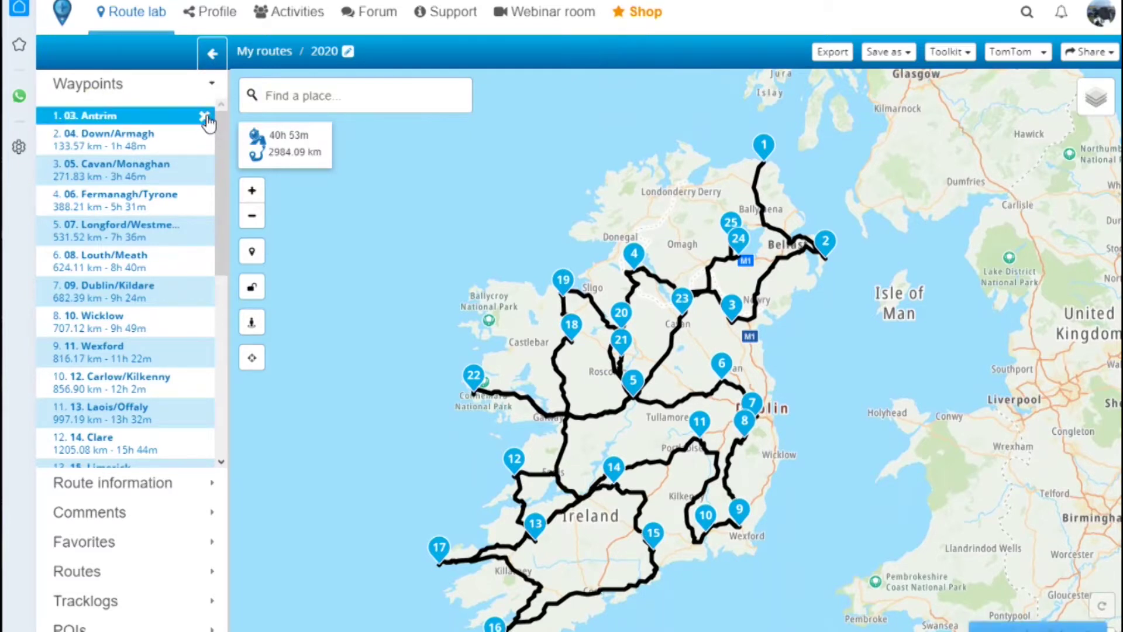
pyautogui.click(205, 116)
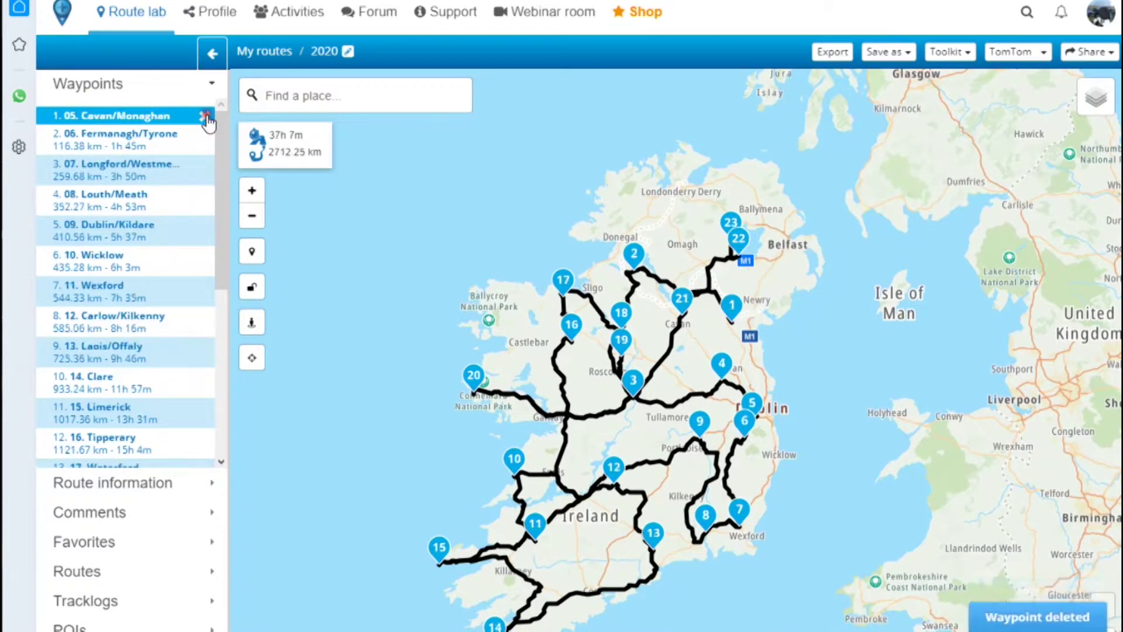
pyautogui.click(204, 117)
pyautogui.click(205, 117)
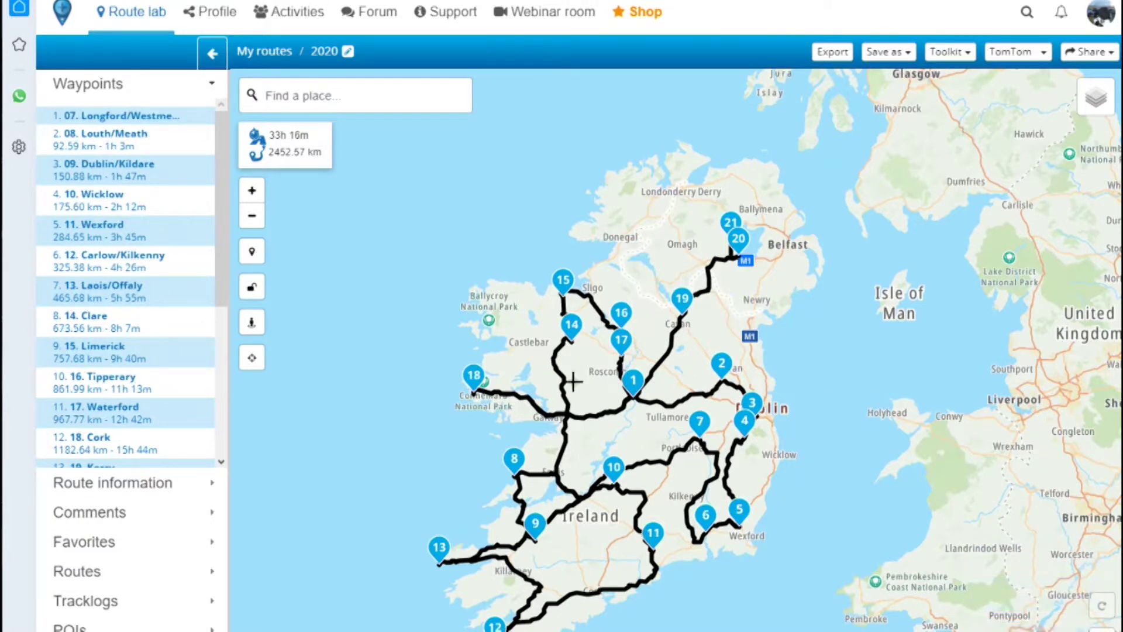
pyautogui.click(205, 117)
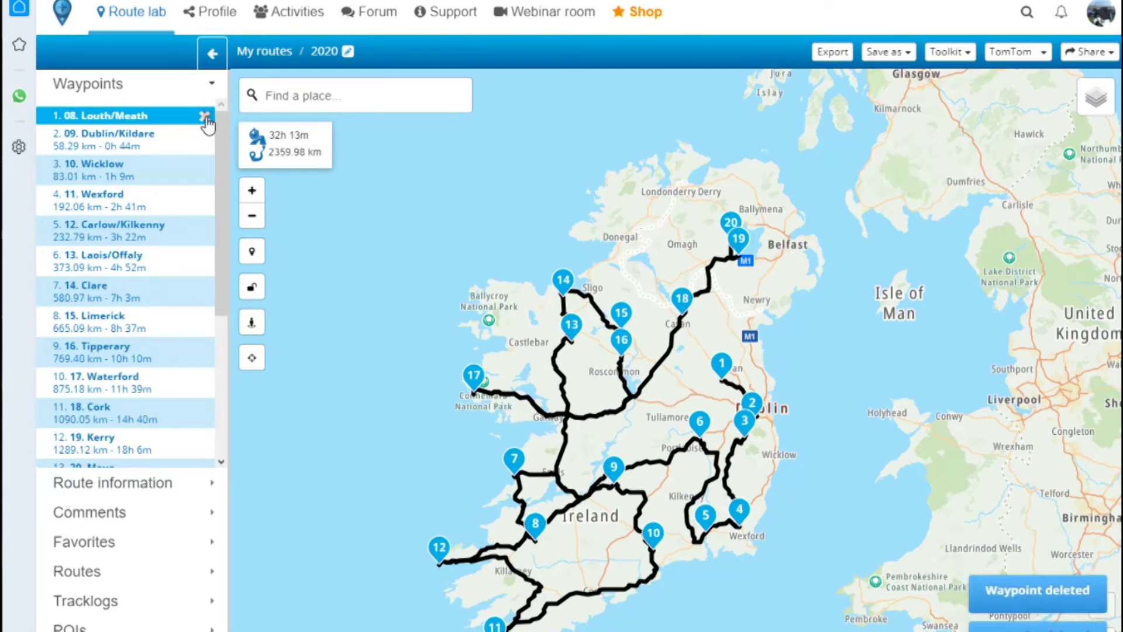
pyautogui.click(205, 117)
pyautogui.click(205, 116)
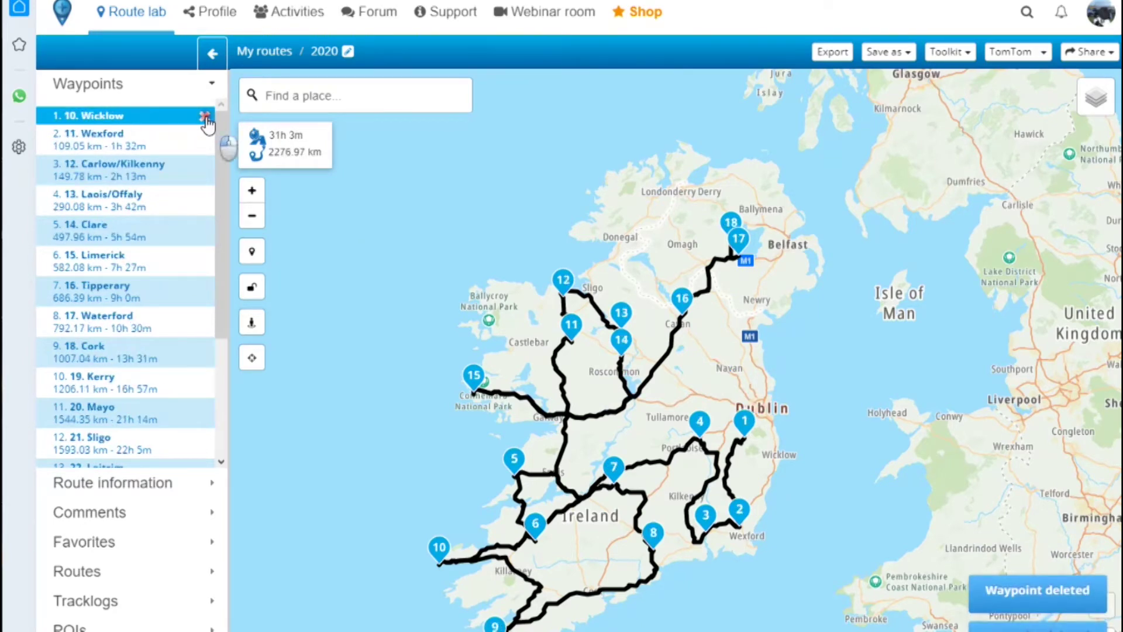
pyautogui.click(205, 117)
pyautogui.click(205, 117)
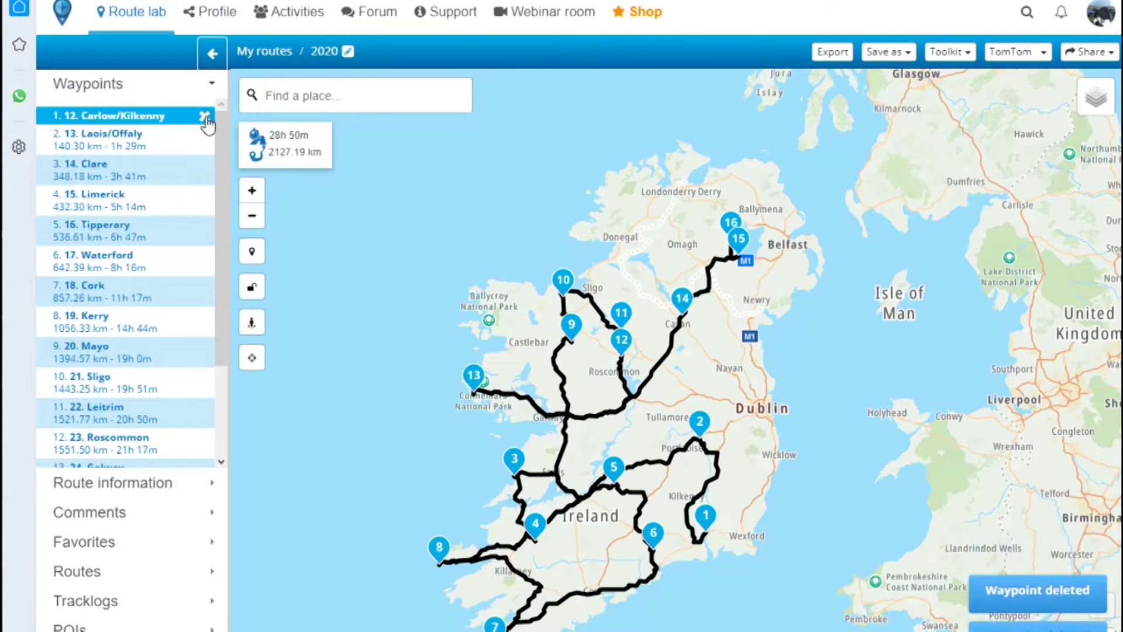
pyautogui.click(205, 116)
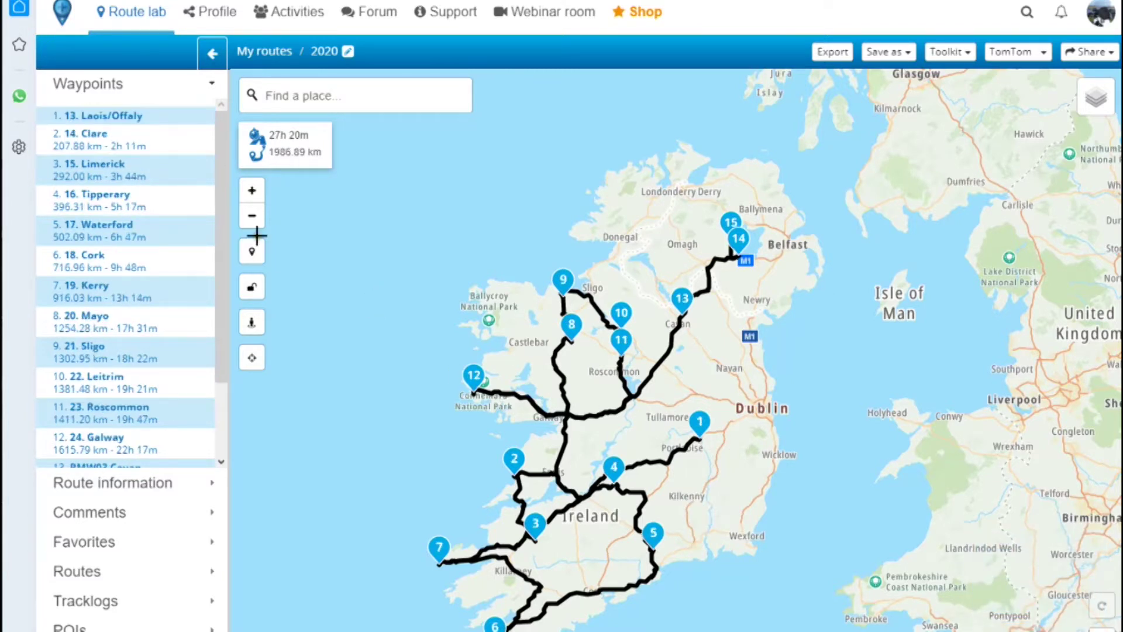
pyautogui.click(205, 117)
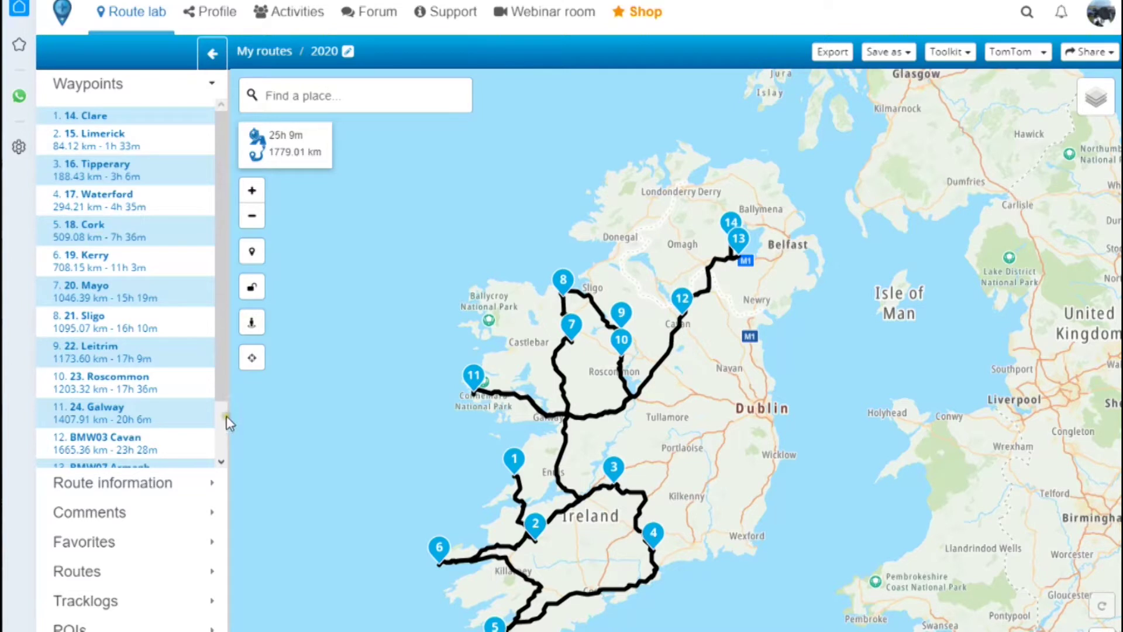
# - Remove BMW09 Tyrone, BMW07 Armagh, BMW03 Cavan, Galway, Roscommon, Leitrim, Sligo and Mayo waypoints
pyautogui.moveTo(225, 362); pyautogui.dragTo(234, 428)
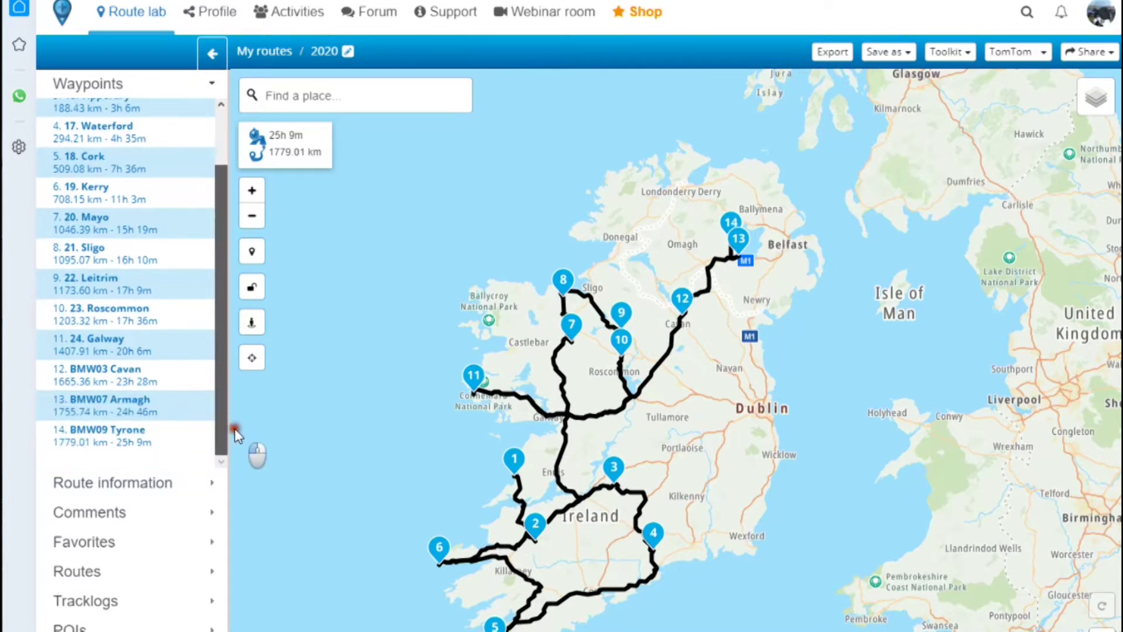
pyautogui.click(205, 433)
pyautogui.click(204, 431)
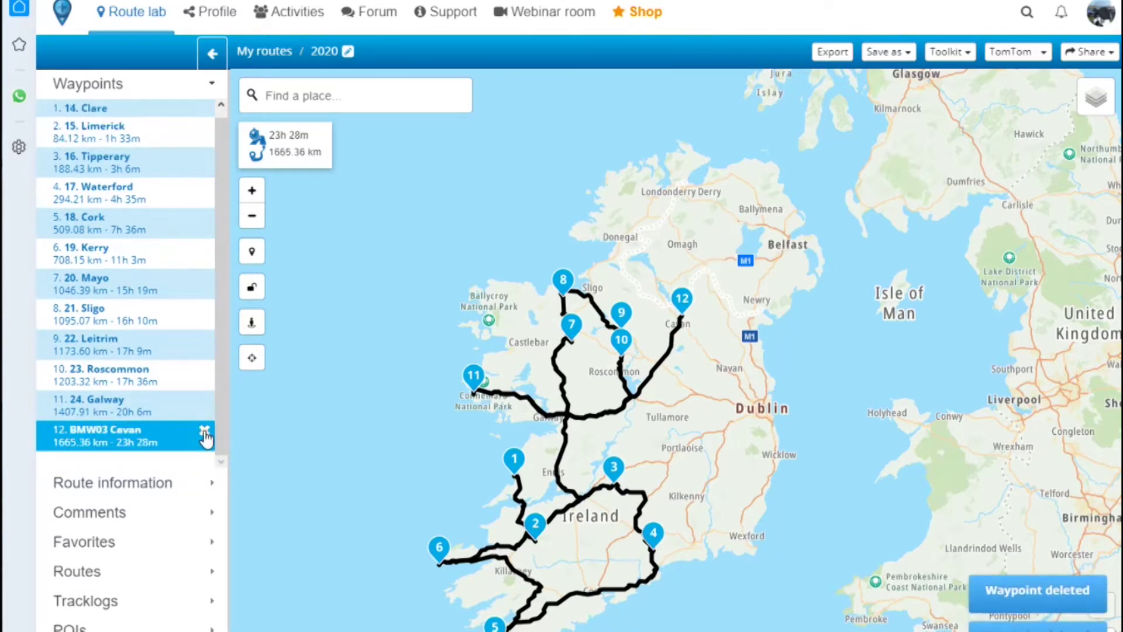
pyautogui.click(205, 431)
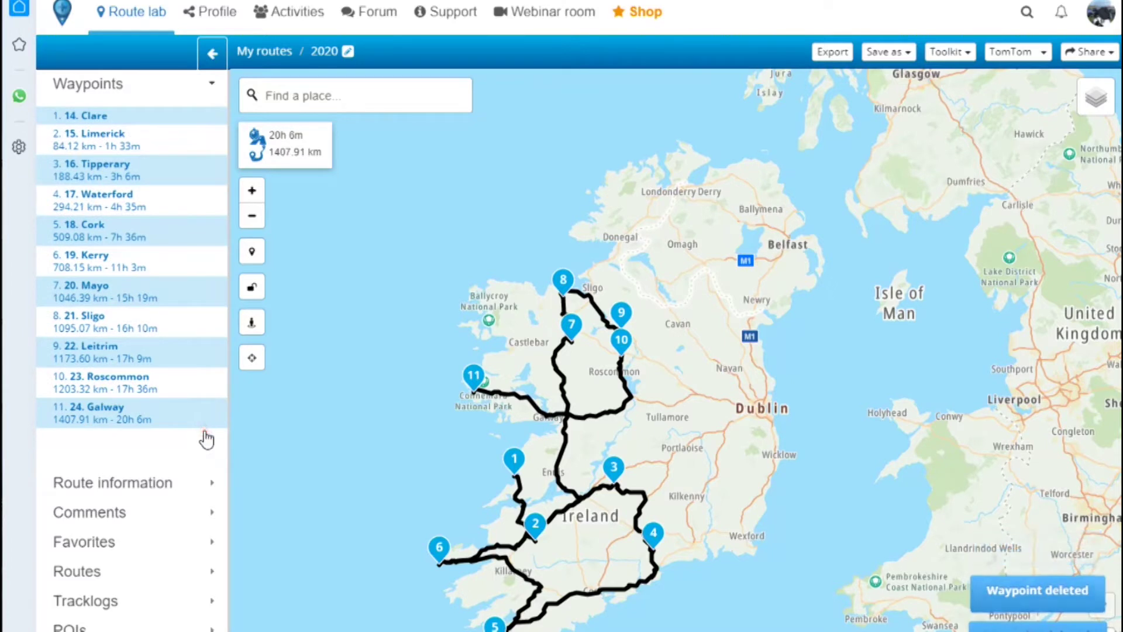
pyautogui.click(214, 412)
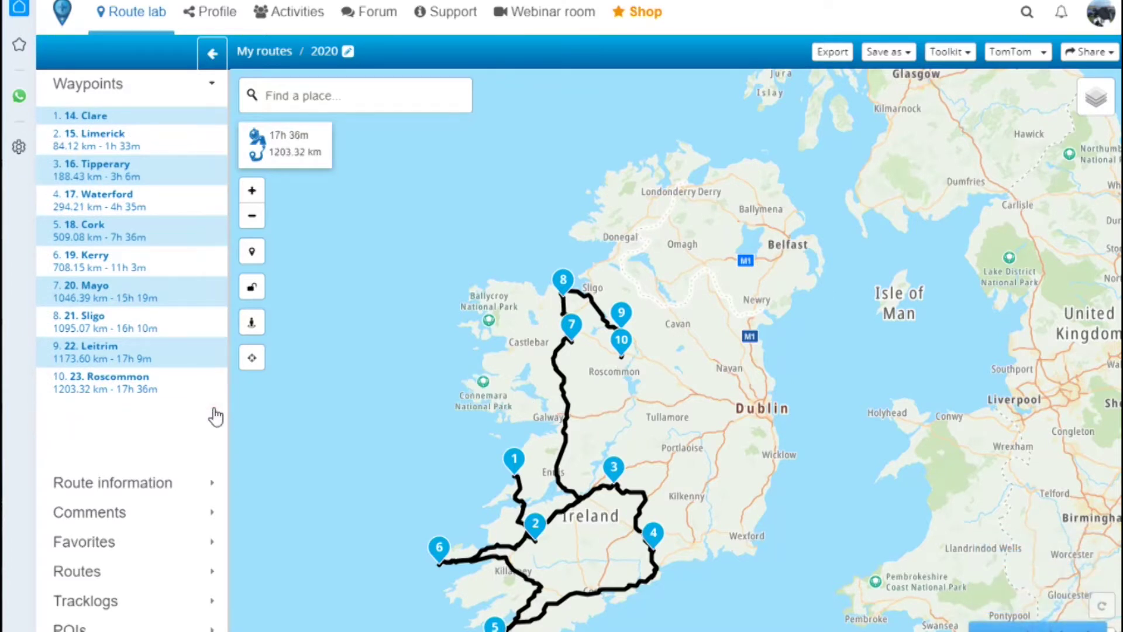
pyautogui.click(217, 376)
pyautogui.click(217, 347)
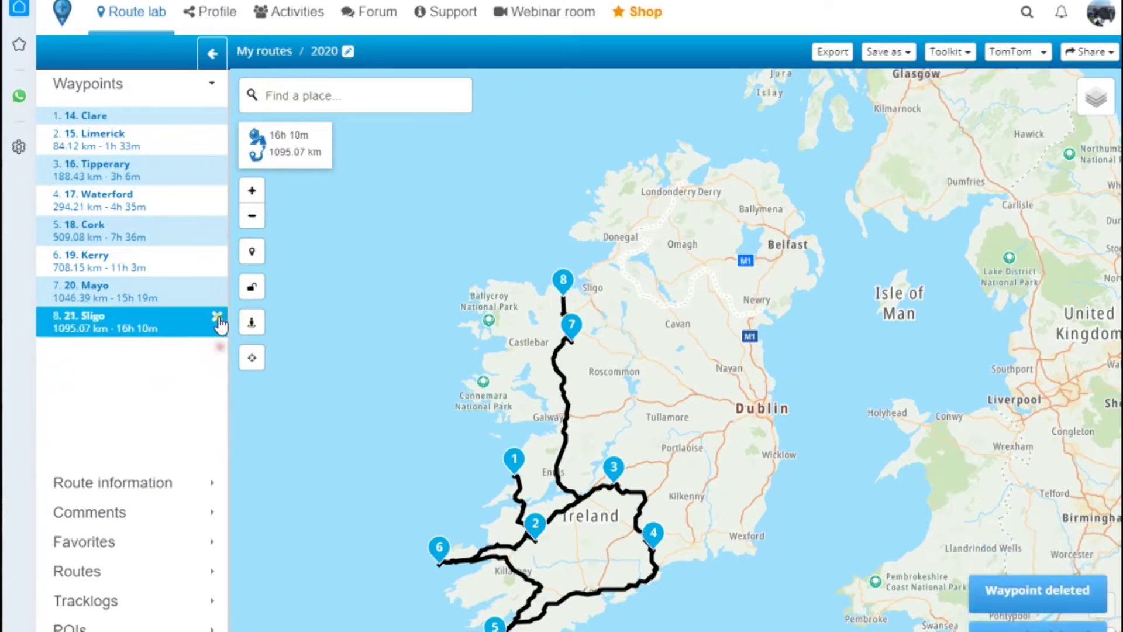
pyautogui.click(218, 319)
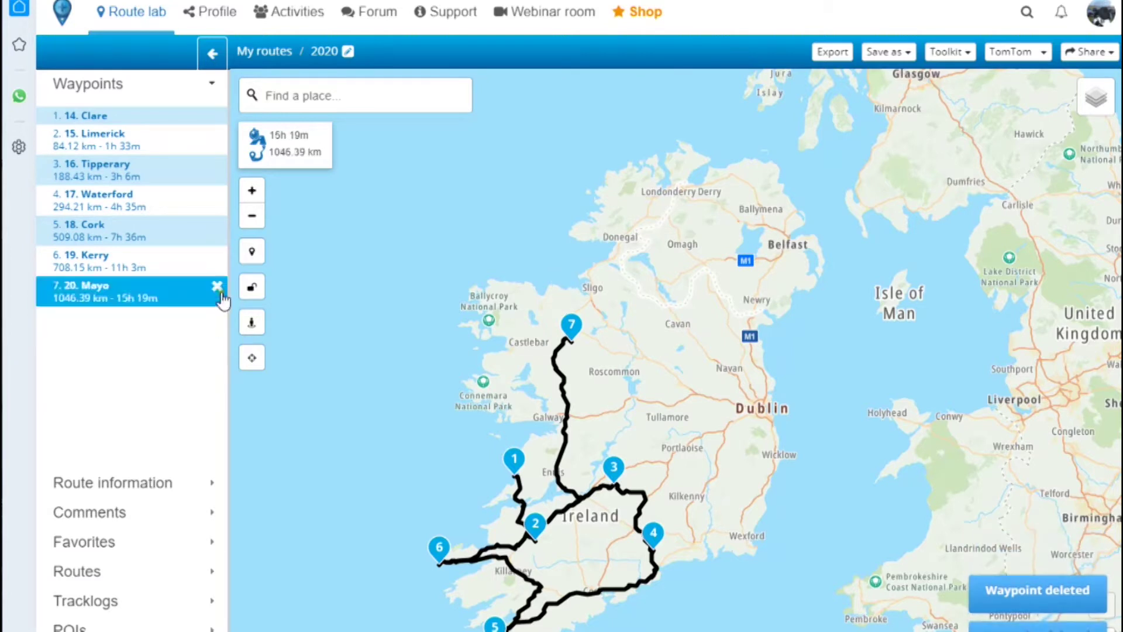
pyautogui.click(218, 287)
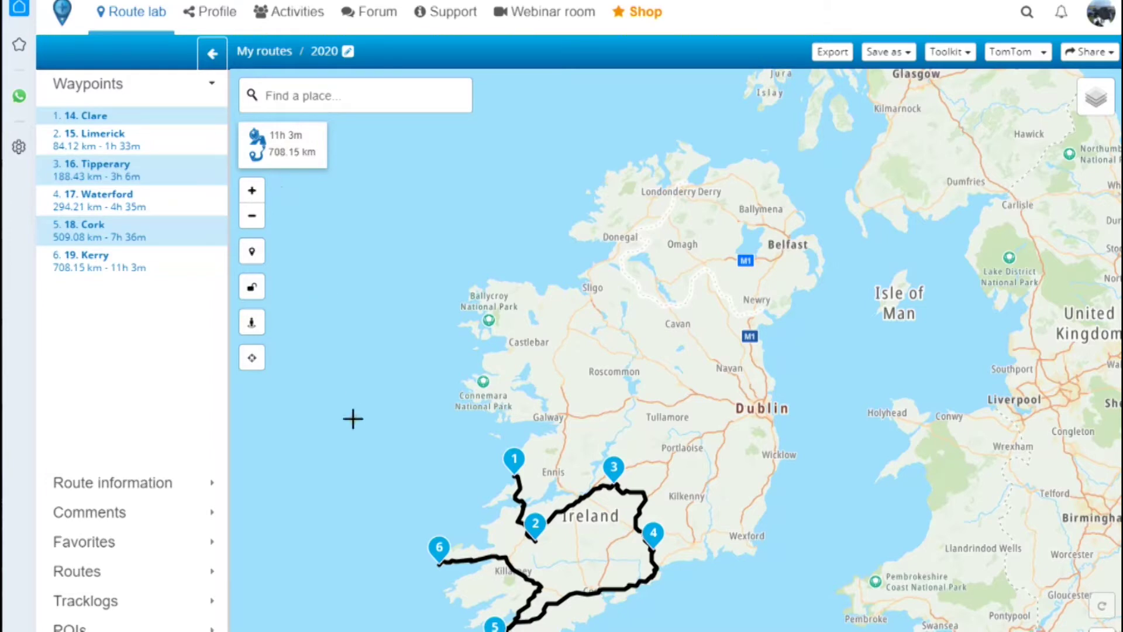
# - Pan and zoom the map from the south-west route to centre on Galway city
pyautogui.moveTo(352, 418); pyautogui.dragTo(426, 325)
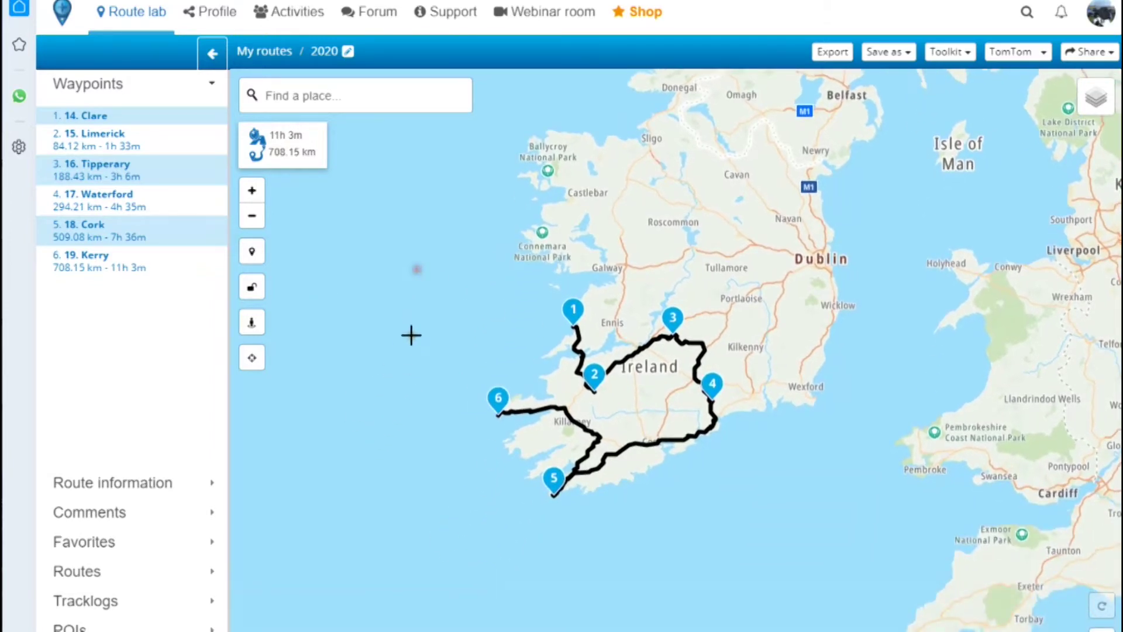
pyautogui.scroll(1, 412, 327)
pyautogui.moveTo(450, 363); pyautogui.dragTo(366, 308)
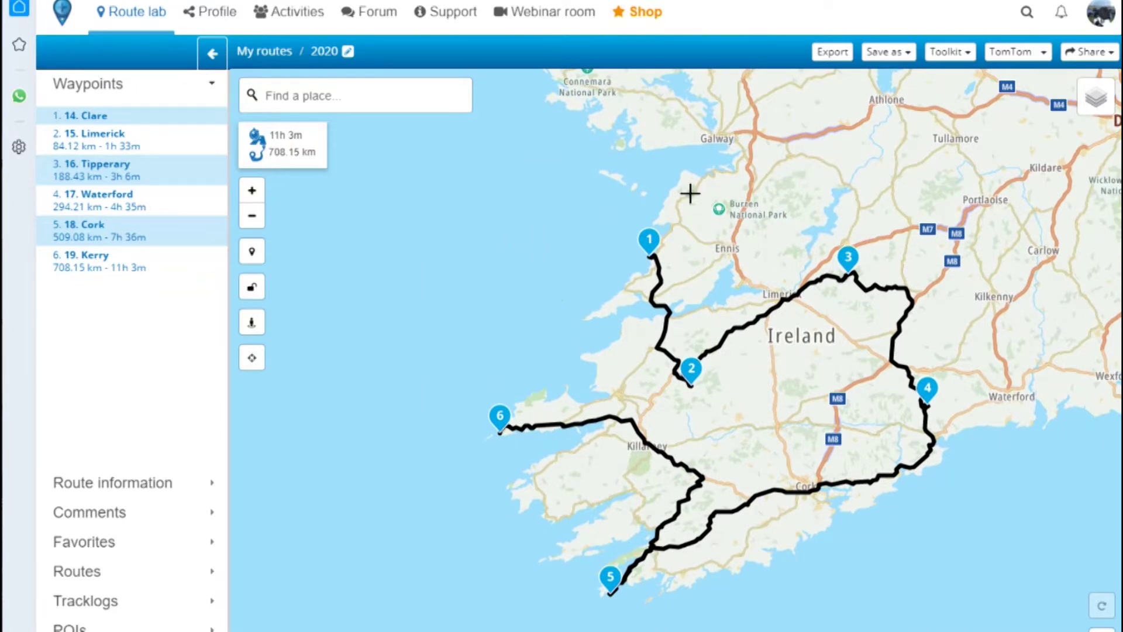
pyautogui.moveTo(584, 238); pyautogui.dragTo(539, 245)
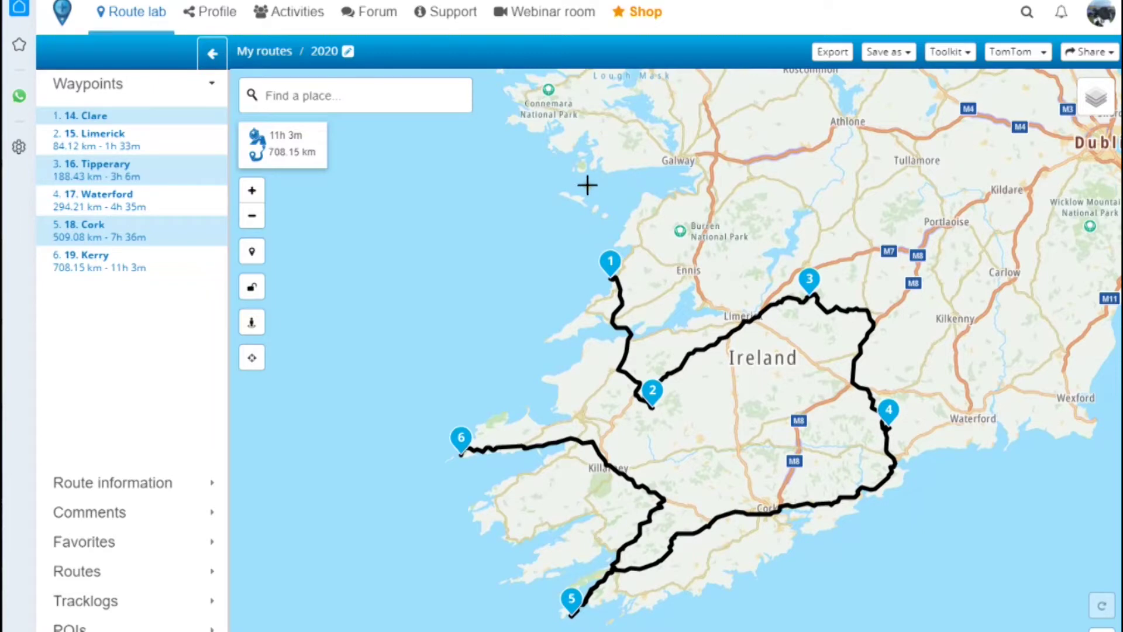
pyautogui.moveTo(587, 183); pyautogui.dragTo(491, 300)
pyautogui.scroll(3, 529, 243)
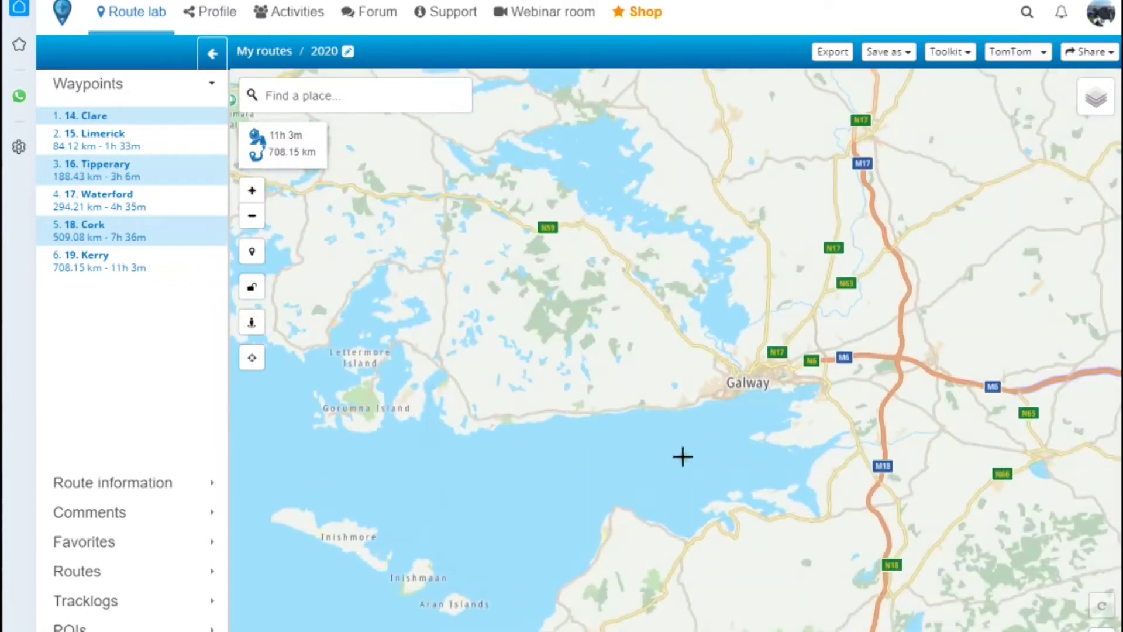
pyautogui.scroll(3, 605, 439)
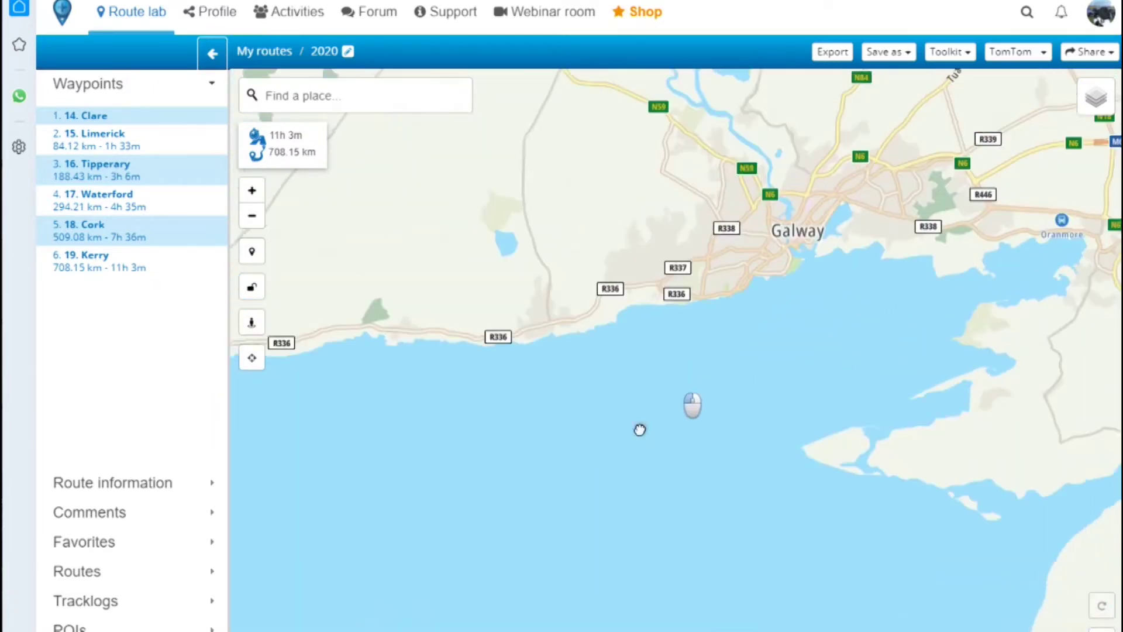
pyautogui.moveTo(639, 430); pyautogui.dragTo(592, 503)
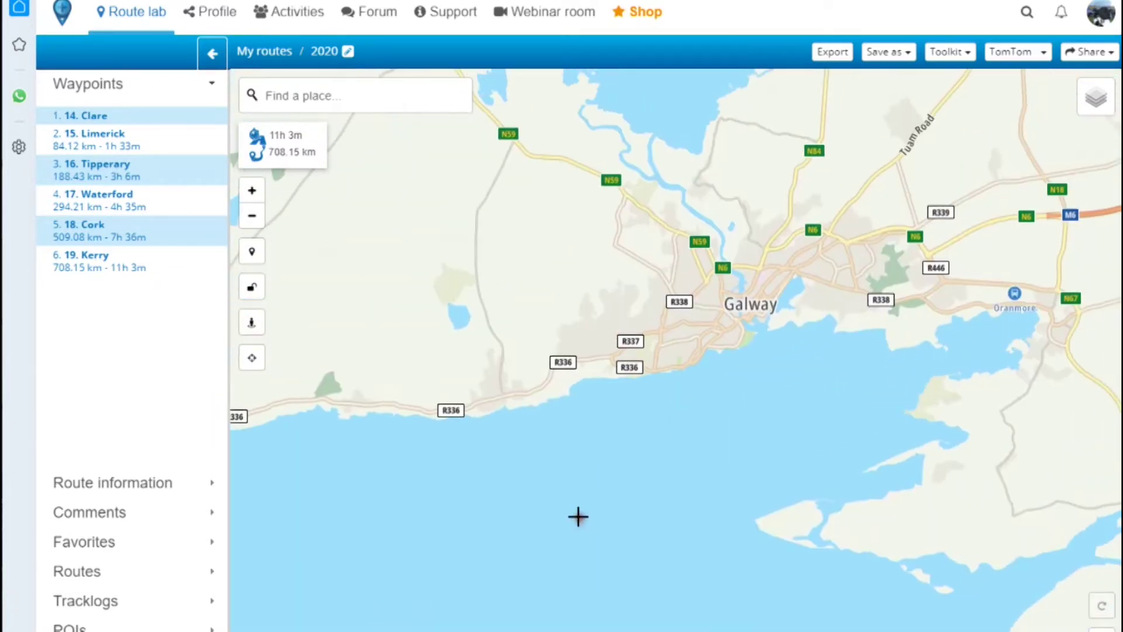
# - Search for a Galway street address and add it as a final waypoint named Home
pyautogui.click(310, 98)
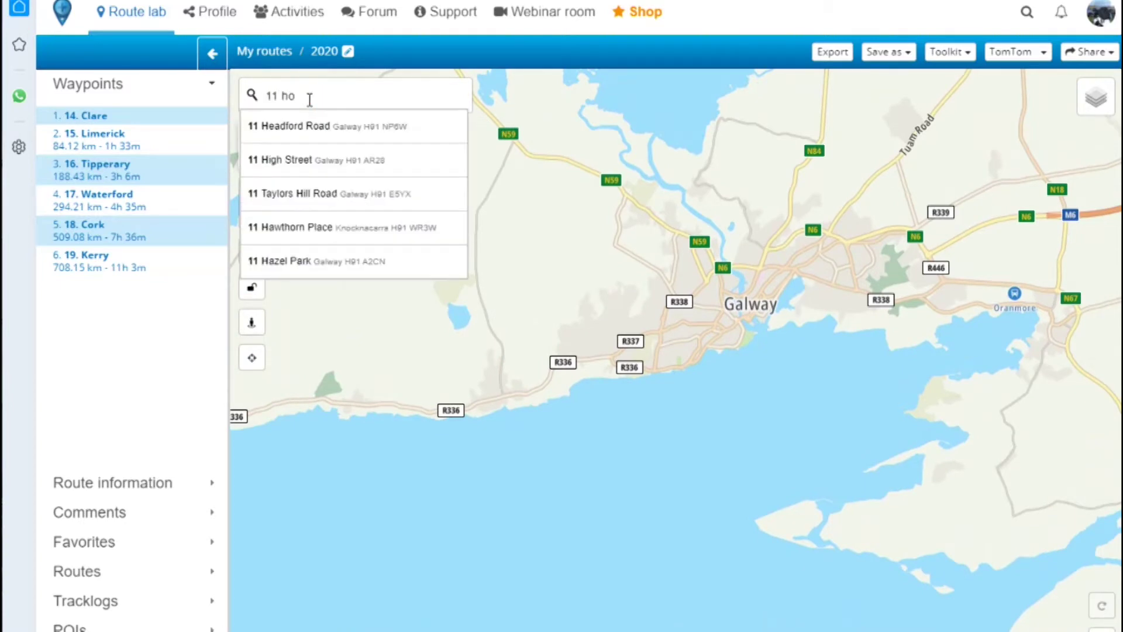
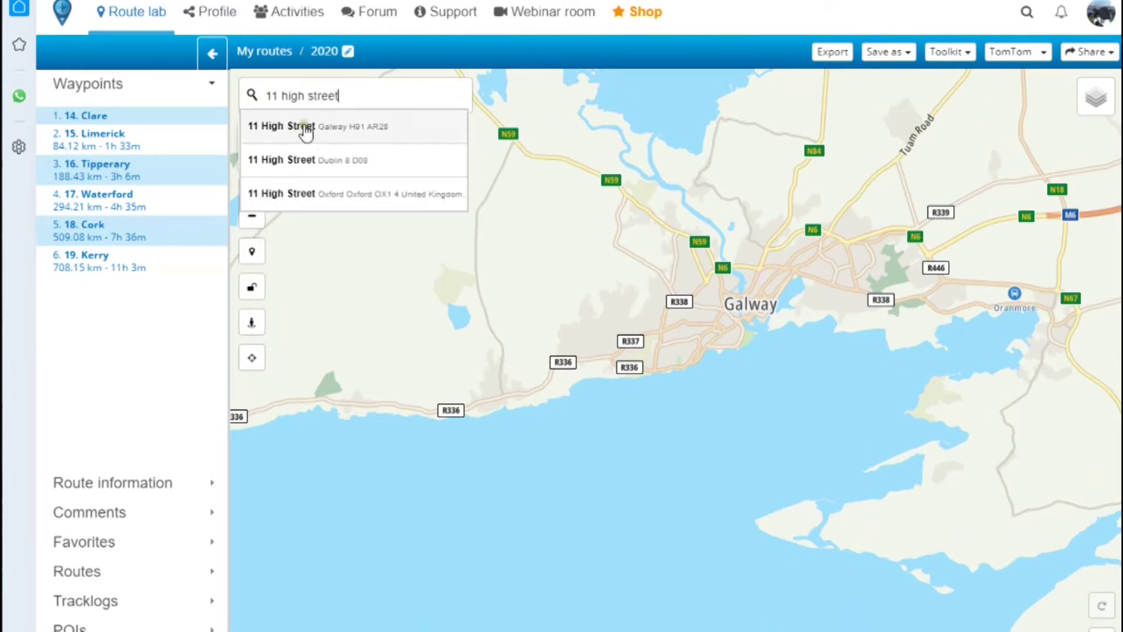
pyautogui.click(304, 126)
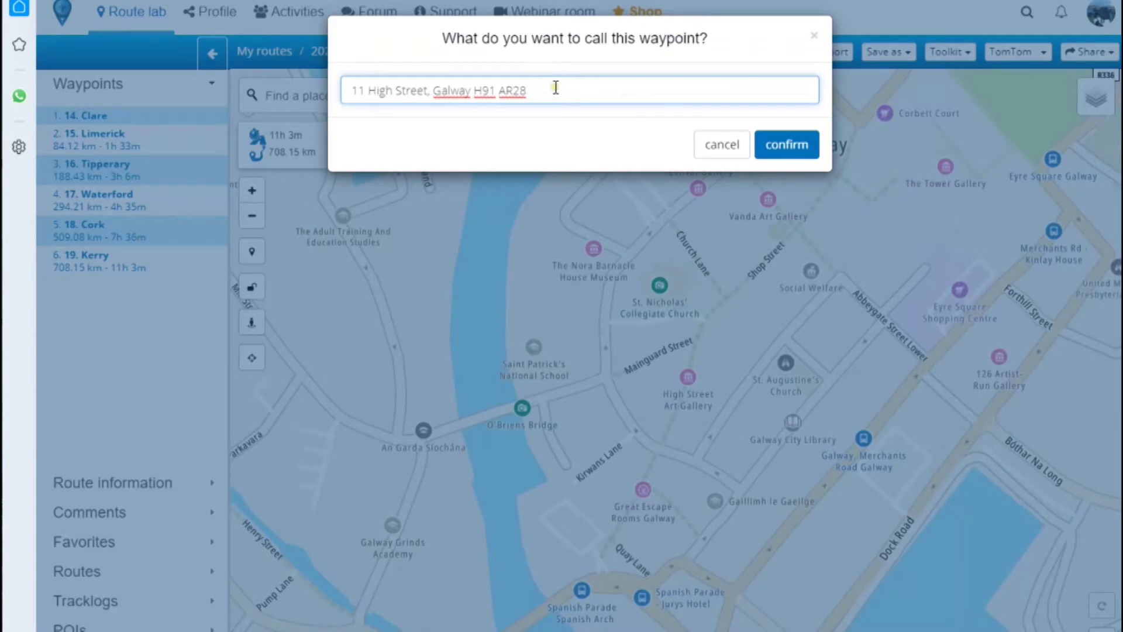
pyautogui.moveTo(554, 89); pyautogui.dragTo(282, 84)
pyautogui.write('Home')
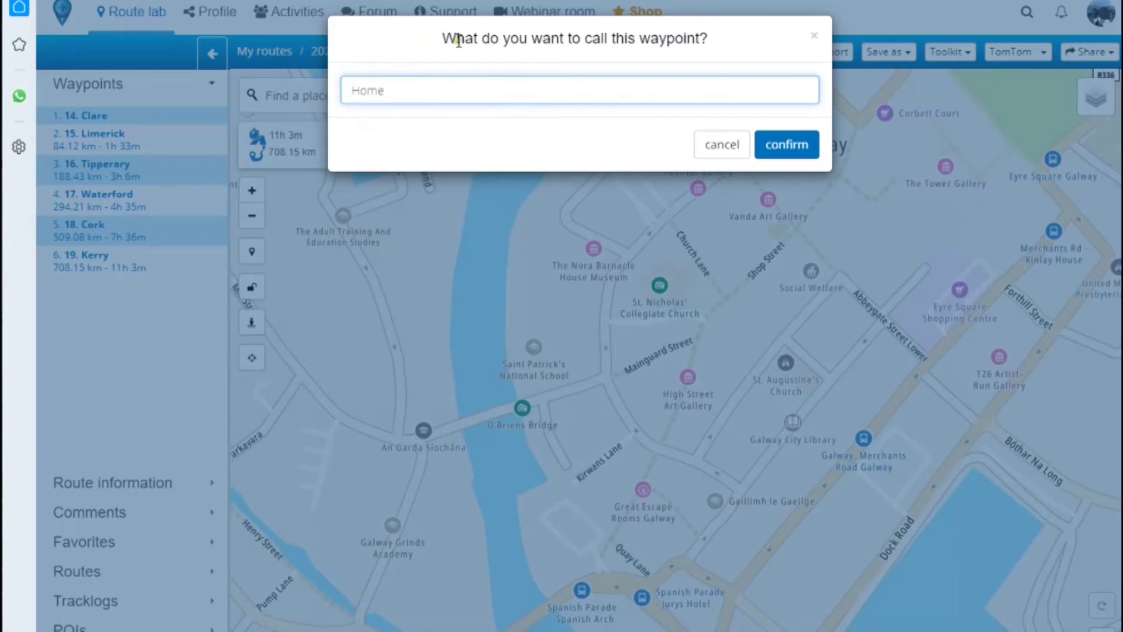
pyautogui.click(780, 146)
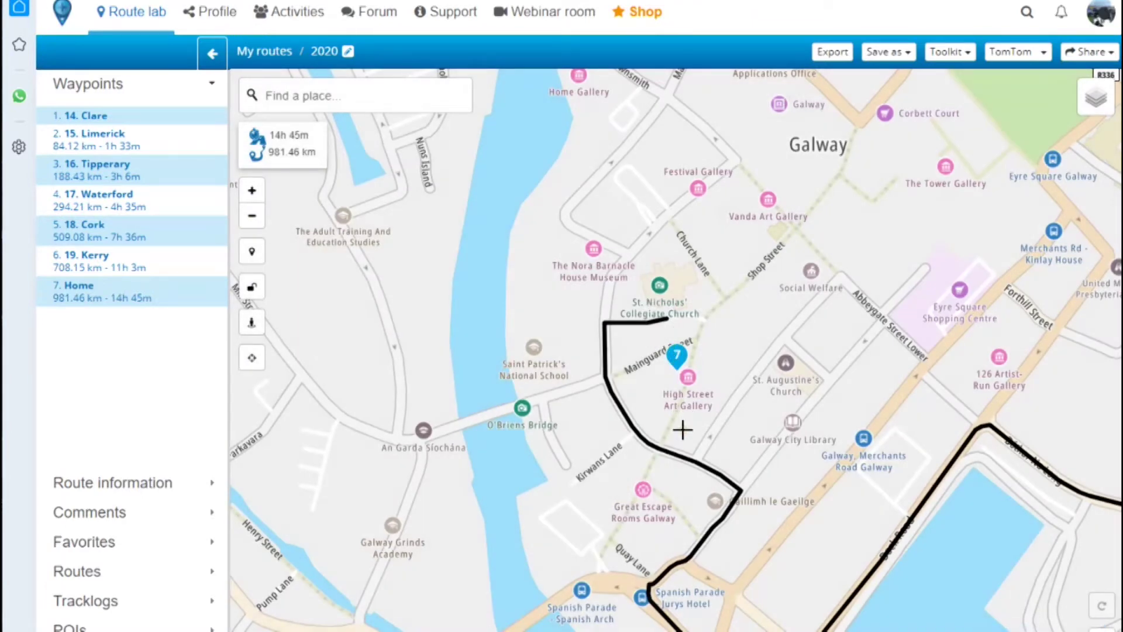
# - Move the route end to O'Briens Bridge as waypoint 'Home', then delete the extra eighth waypoint
pyautogui.moveTo(669, 323); pyautogui.dragTo(490, 428)
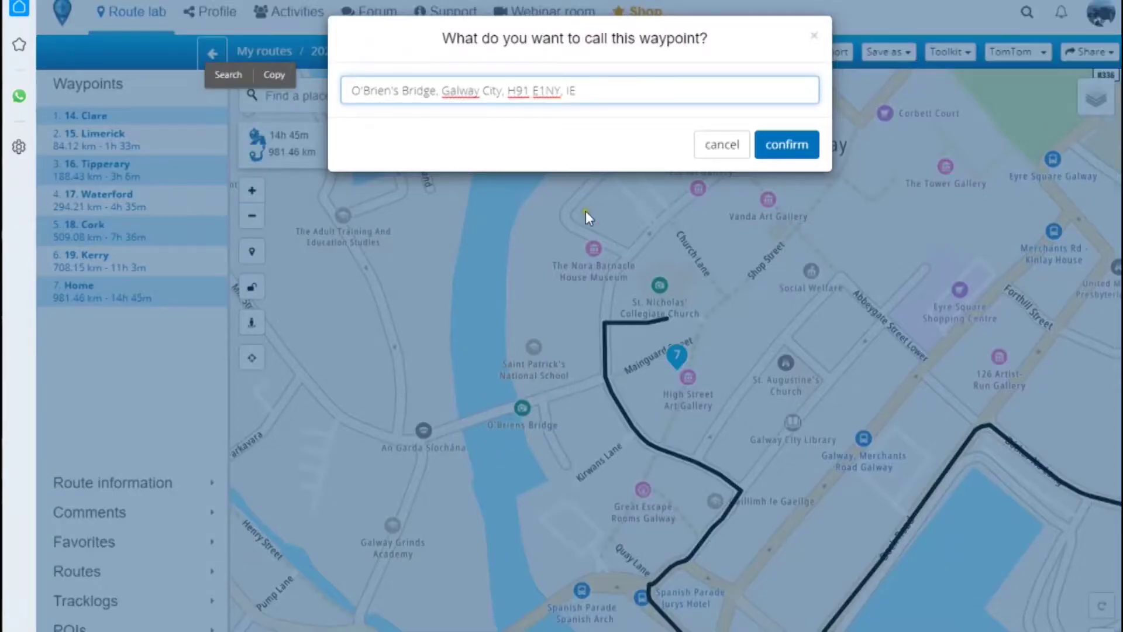
pyautogui.moveTo(611, 96); pyautogui.dragTo(206, 96)
pyautogui.write('Home')
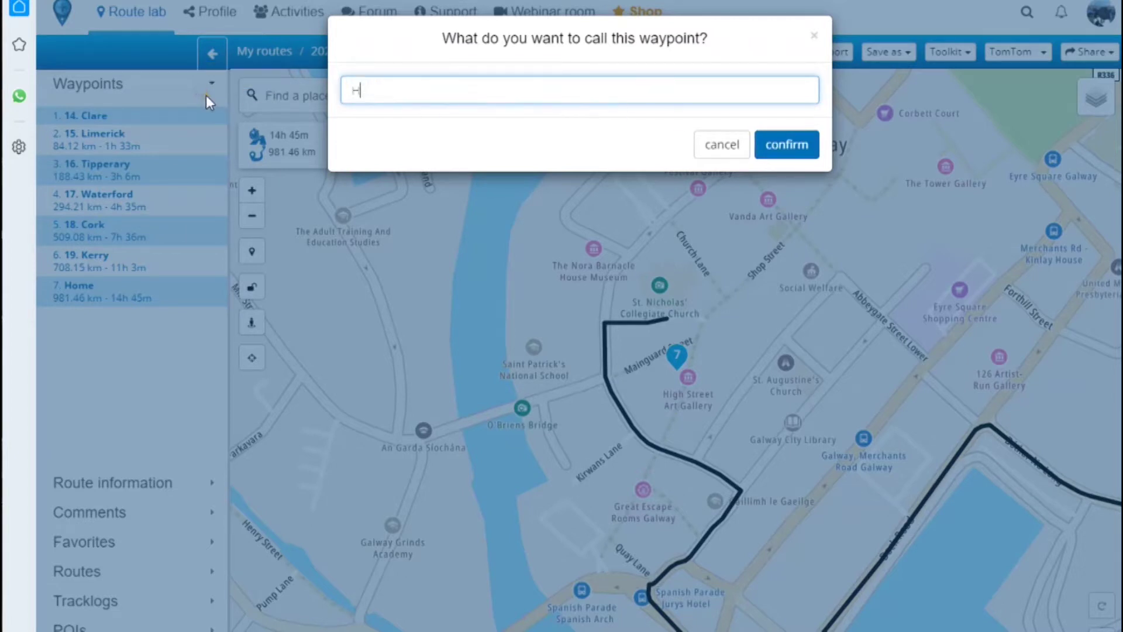
pyautogui.click(785, 144)
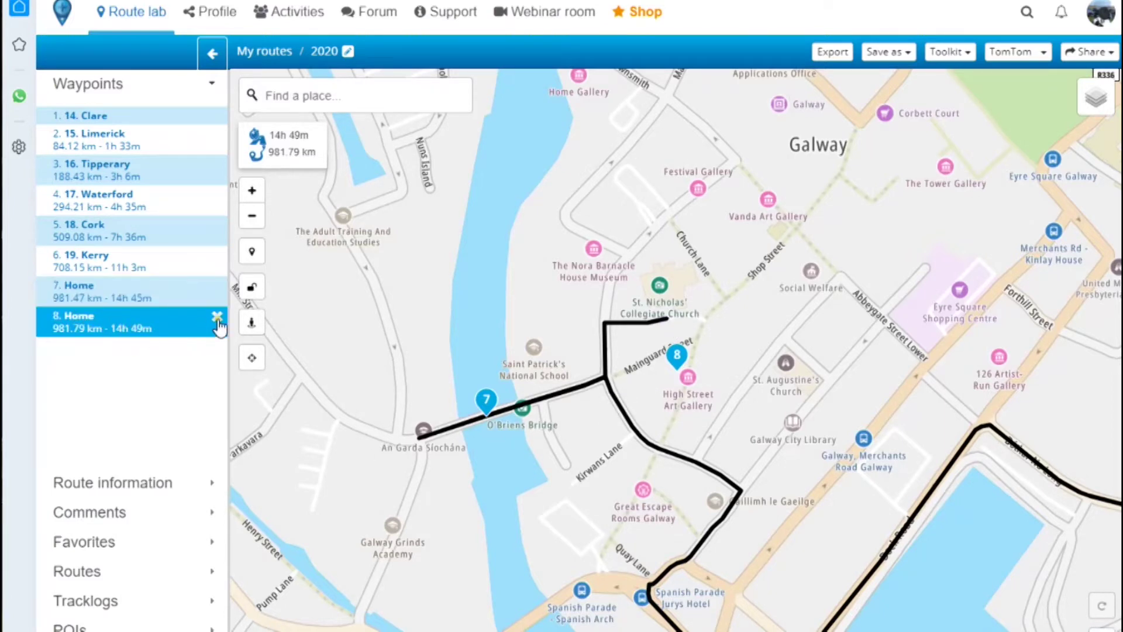
pyautogui.click(217, 318)
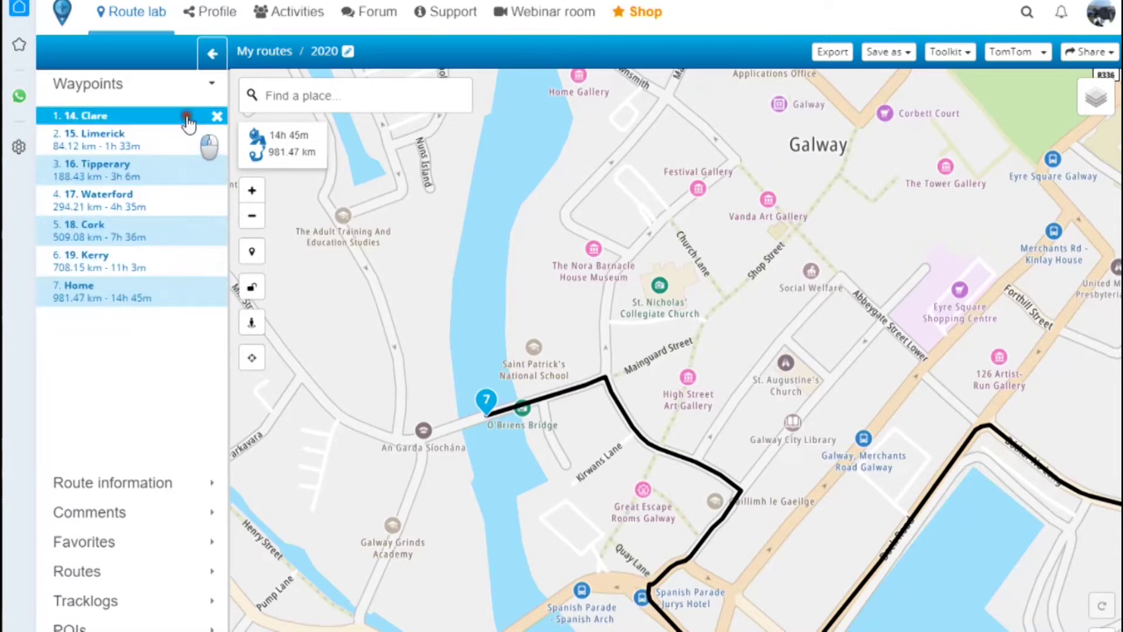
# - Move Home to the top of the Waypoints list so the route starts there
pyautogui.moveTo(136, 295); pyautogui.dragTo(151, 126)
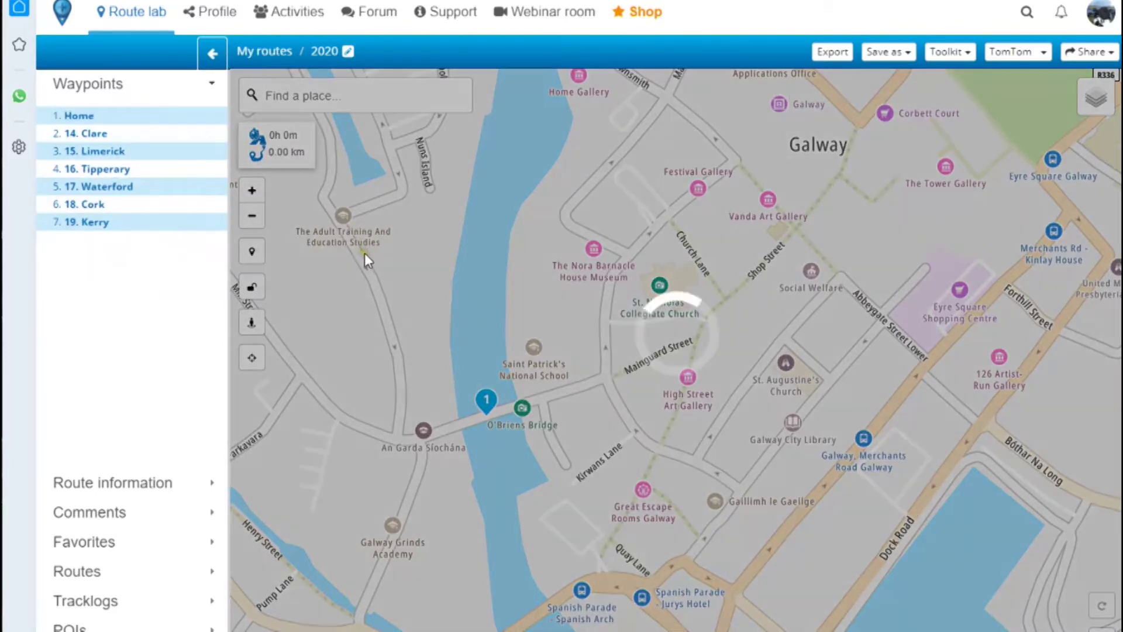
pyautogui.scroll(-5, 375, 341)
pyautogui.scroll(-5, 380, 326)
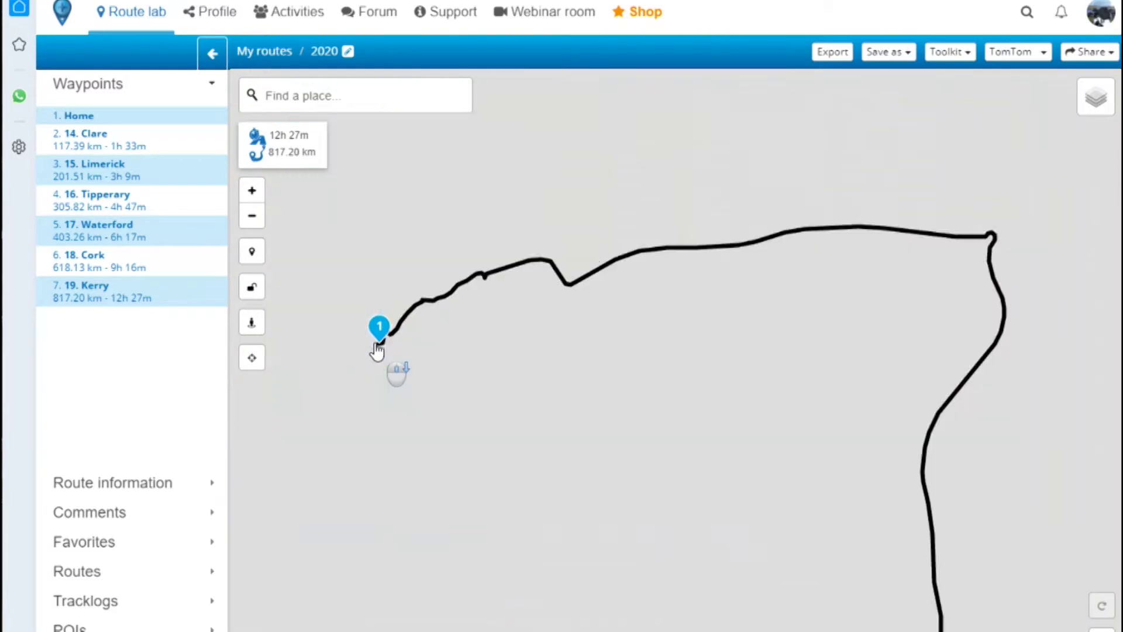
pyautogui.scroll(-3, 423, 424)
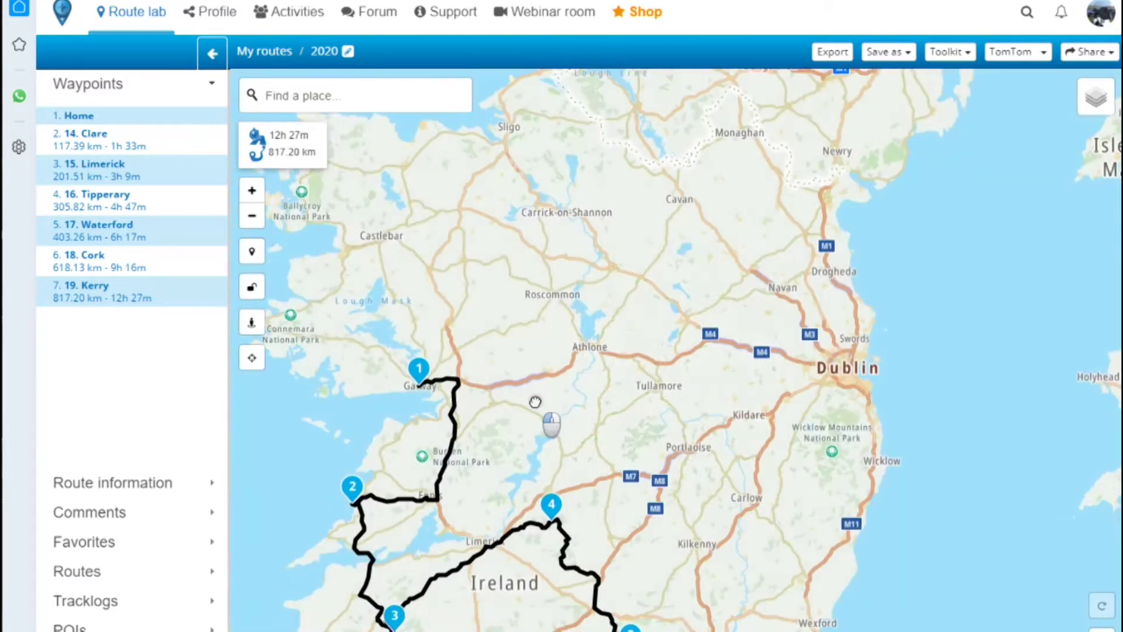
pyautogui.moveTo(534, 401); pyautogui.dragTo(546, 221)
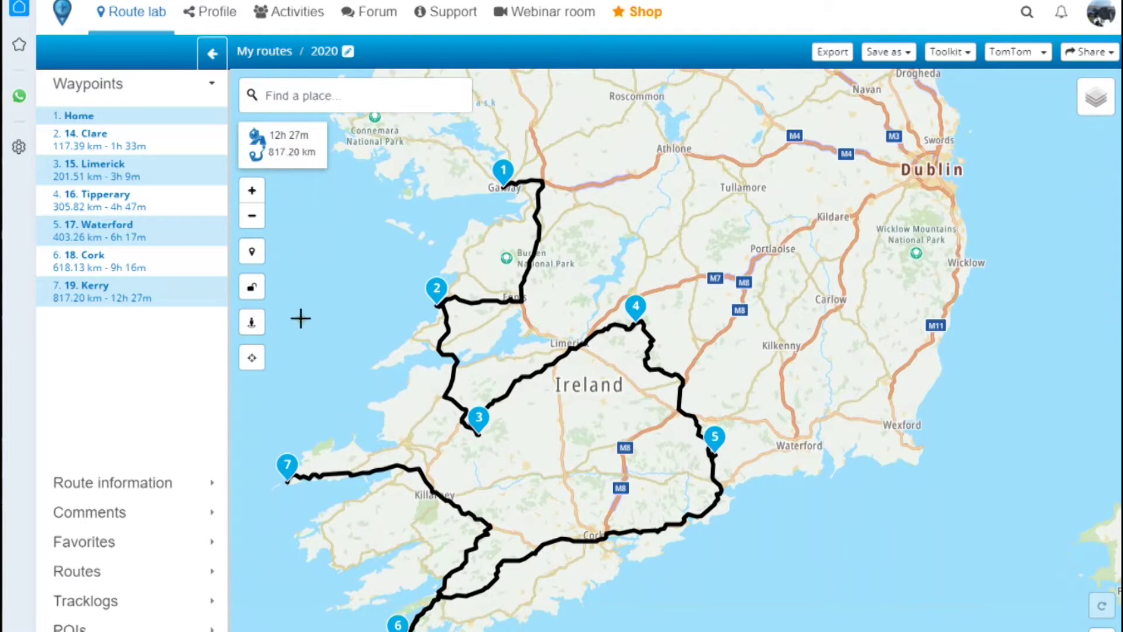
pyautogui.click(286, 466)
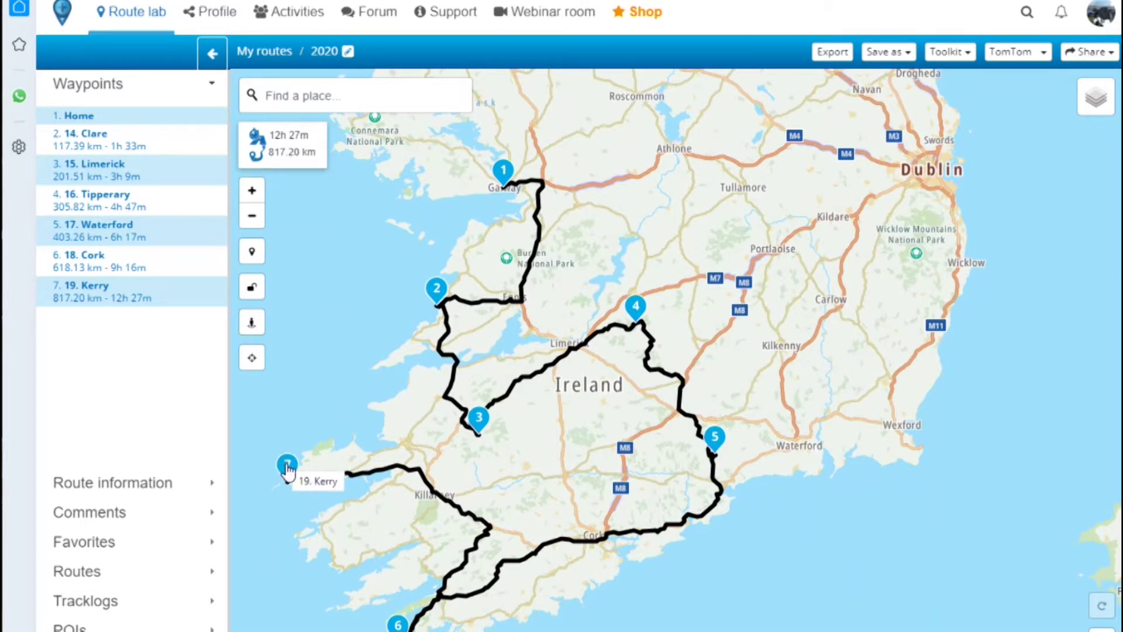
# - Zoom and pan the map to Galway around the route's start
pyautogui.moveTo(356, 287); pyautogui.dragTo(437, 343)
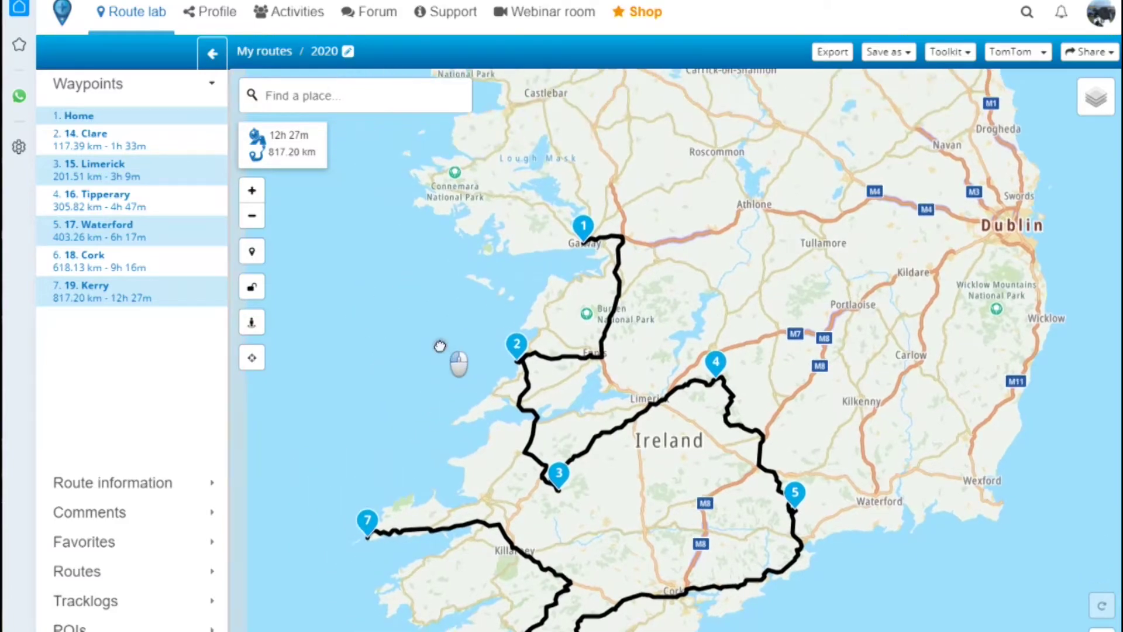
pyautogui.scroll(2, 528, 290)
pyautogui.moveTo(624, 210); pyautogui.dragTo(494, 466)
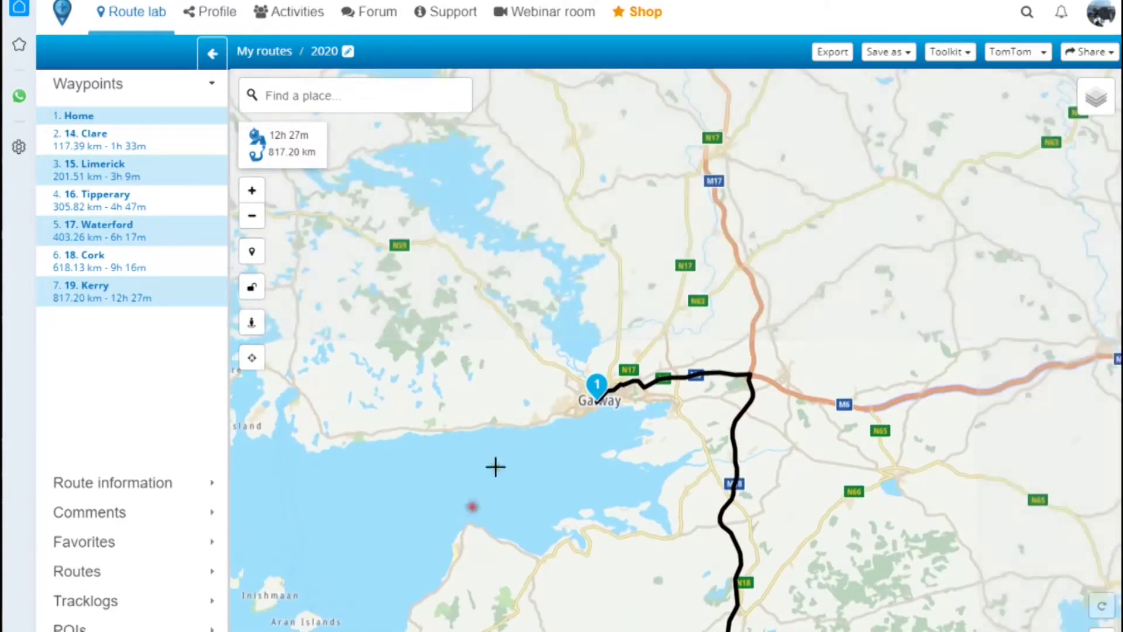
pyautogui.scroll(5, 539, 421)
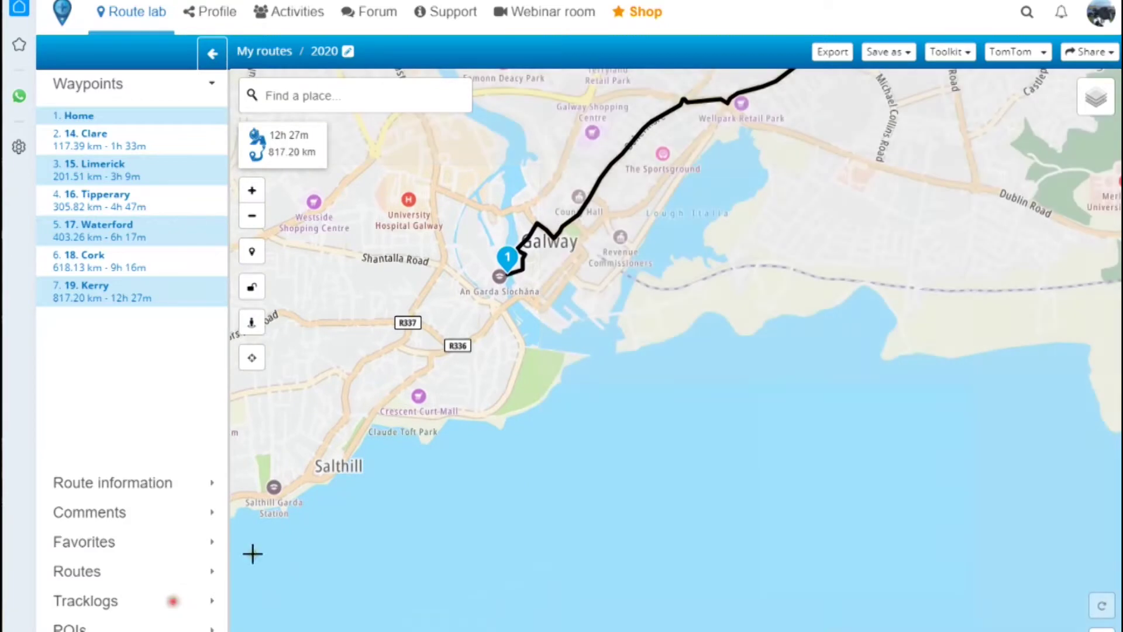
pyautogui.scroll(5, 559, 358)
pyautogui.moveTo(556, 420); pyautogui.dragTo(577, 569)
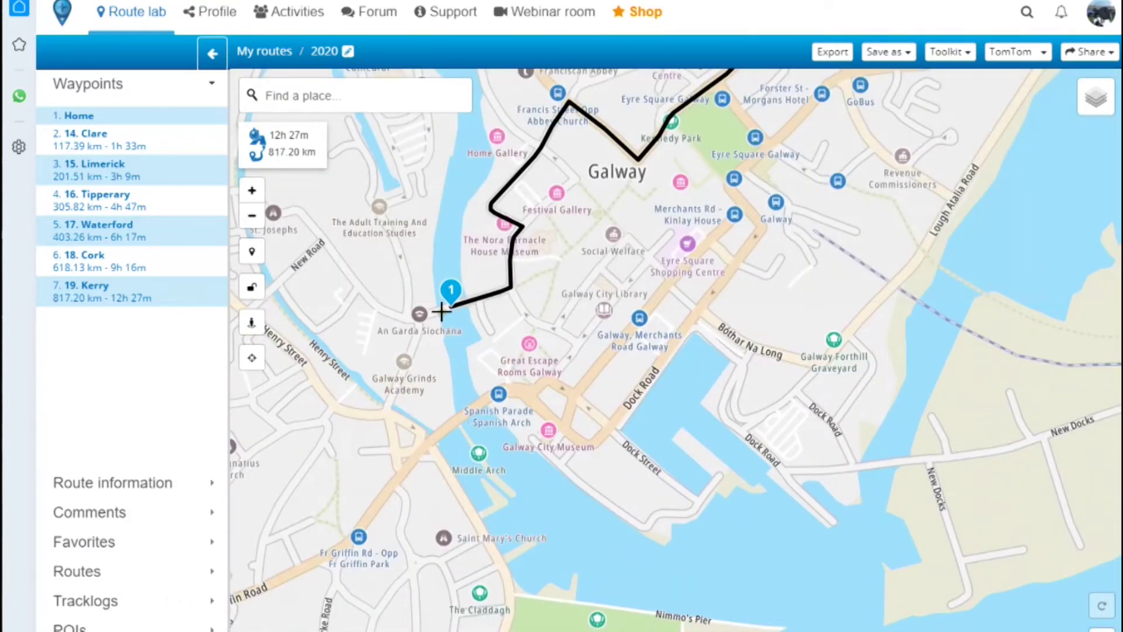
# - Add an eighth waypoint named 'end' at O'Brien's Bridge, making the route 1090.54 km
pyautogui.click(431, 388)
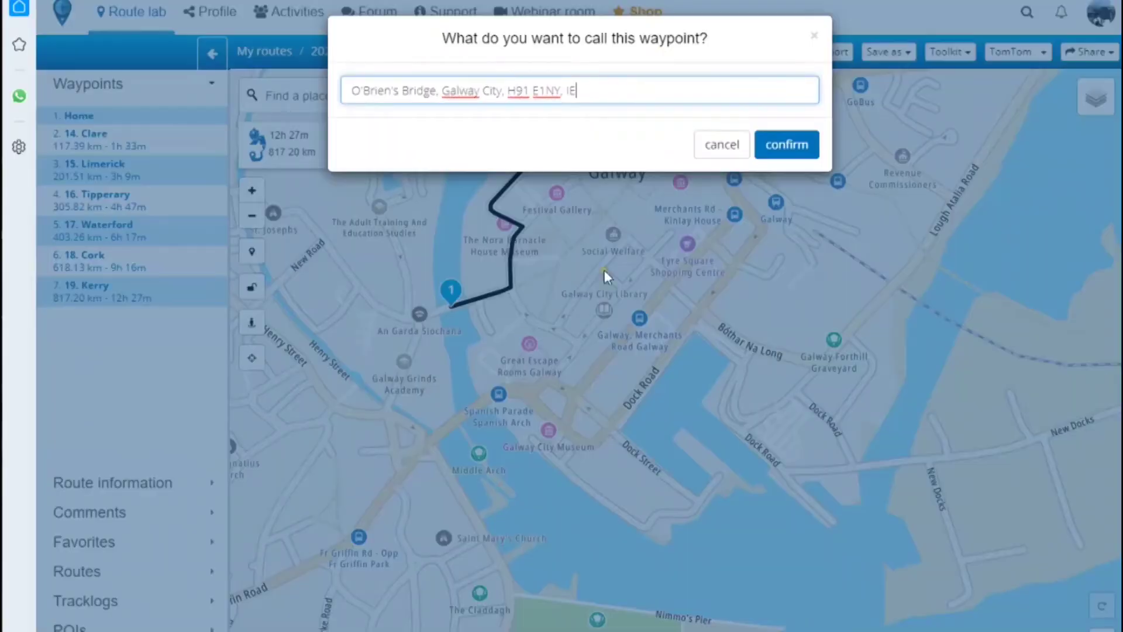
pyautogui.hotkey('ctrl', 'a')
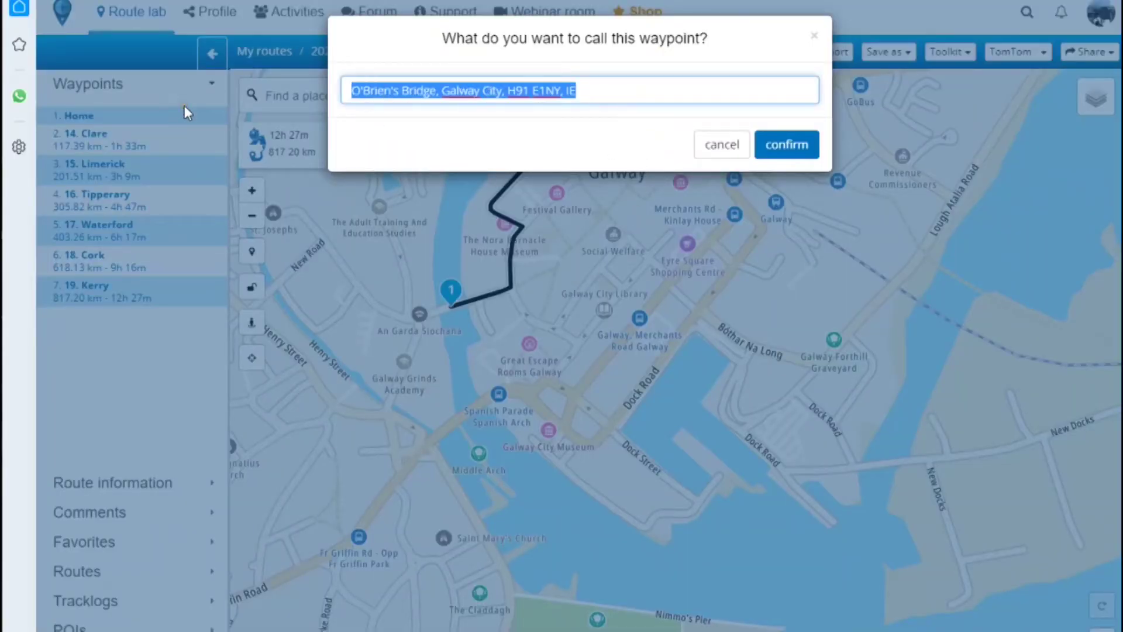
pyautogui.write('end')
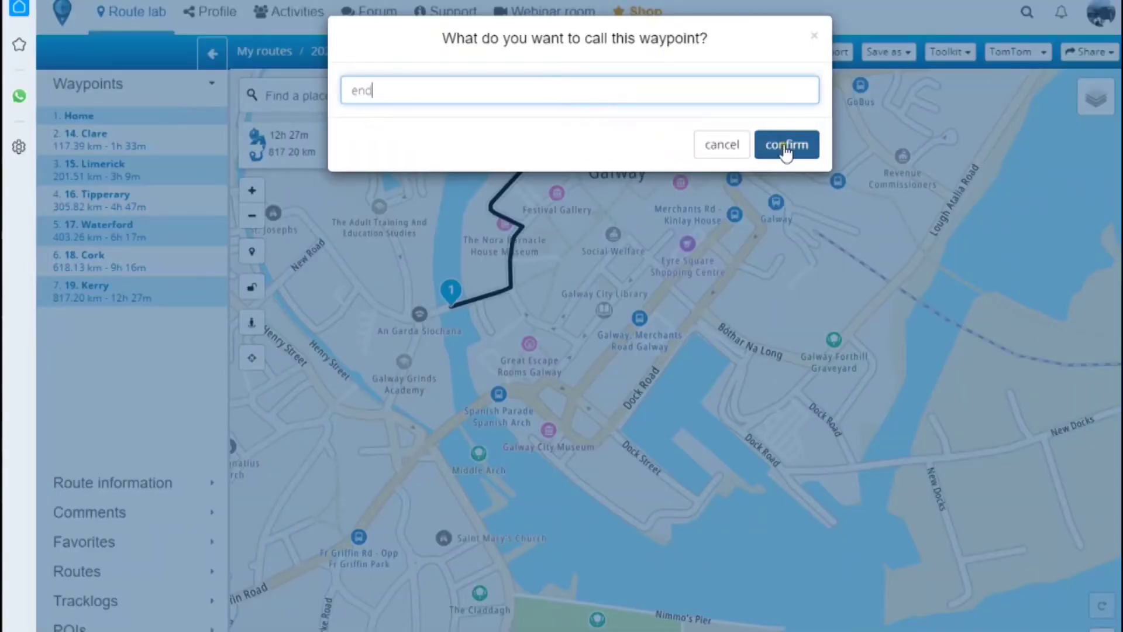
pyautogui.click(786, 147)
pyautogui.scroll(-5, 503, 482)
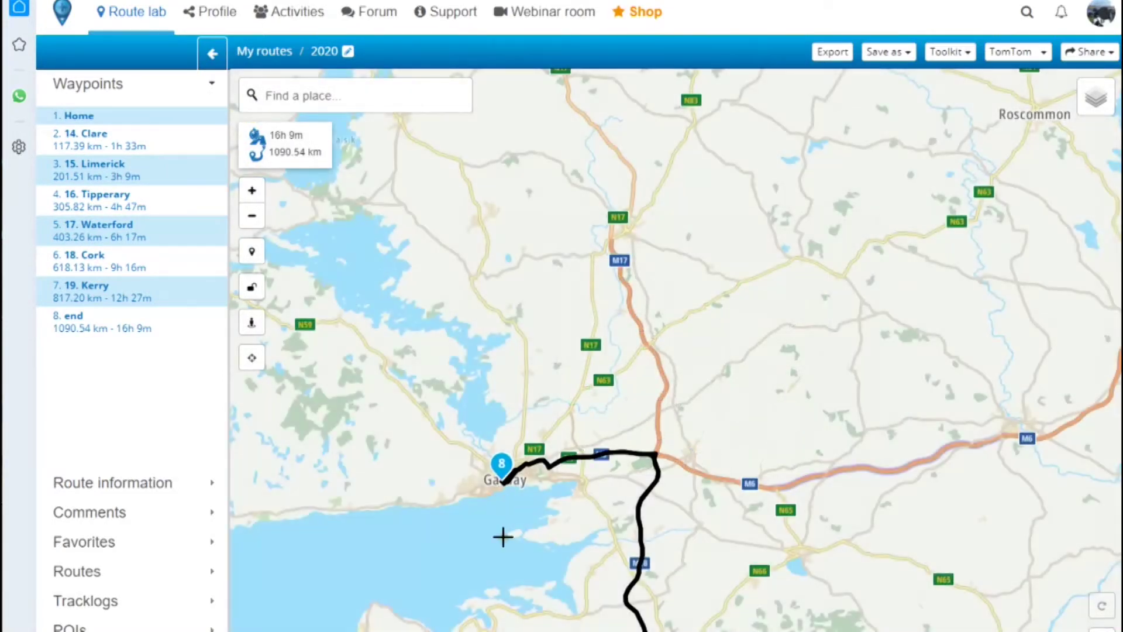
pyautogui.scroll(-2, 499, 526)
# - Show the full Home-to-end loop across Ireland and open the TomTom routing-map dropdown
pyautogui.moveTo(489, 526); pyautogui.dragTo(524, 214)
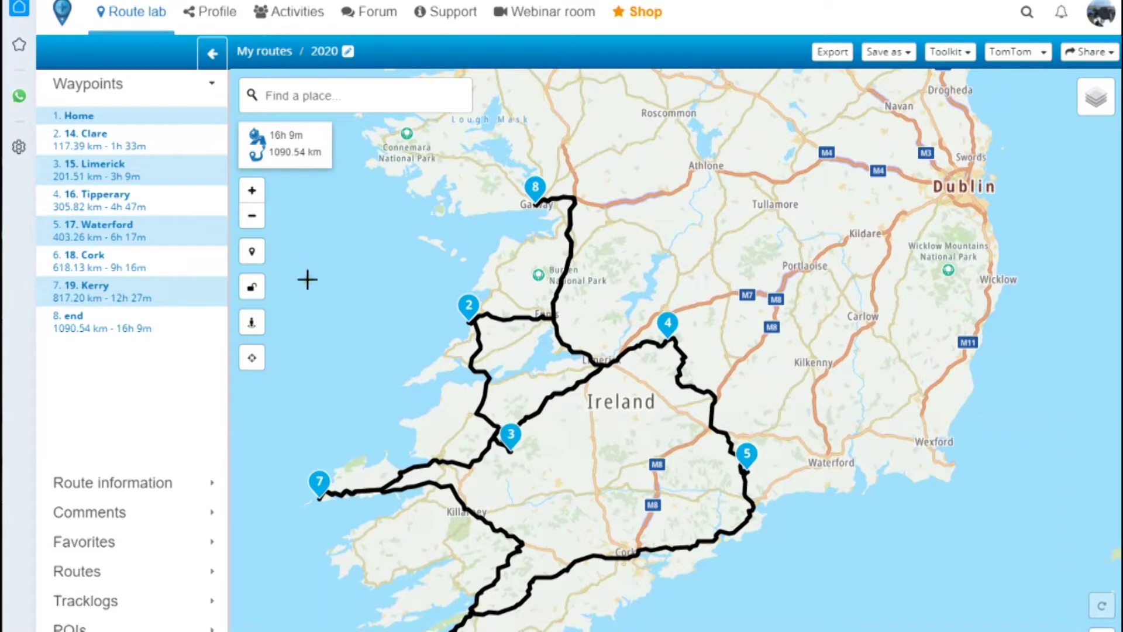
pyautogui.moveTo(307, 280); pyautogui.dragTo(323, 260)
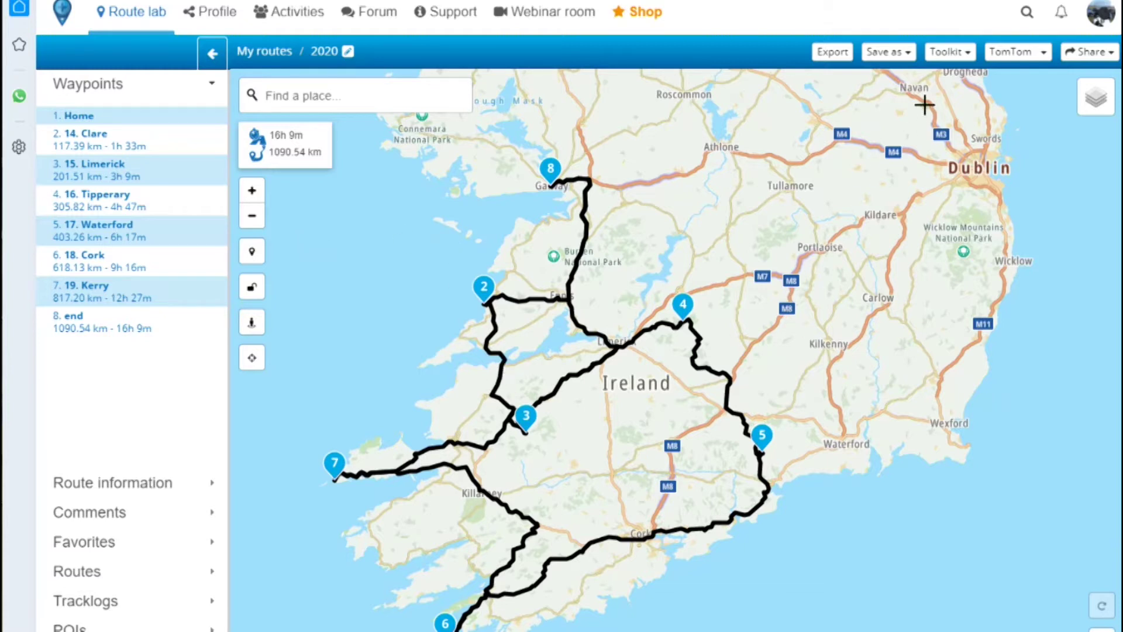
pyautogui.click(1041, 58)
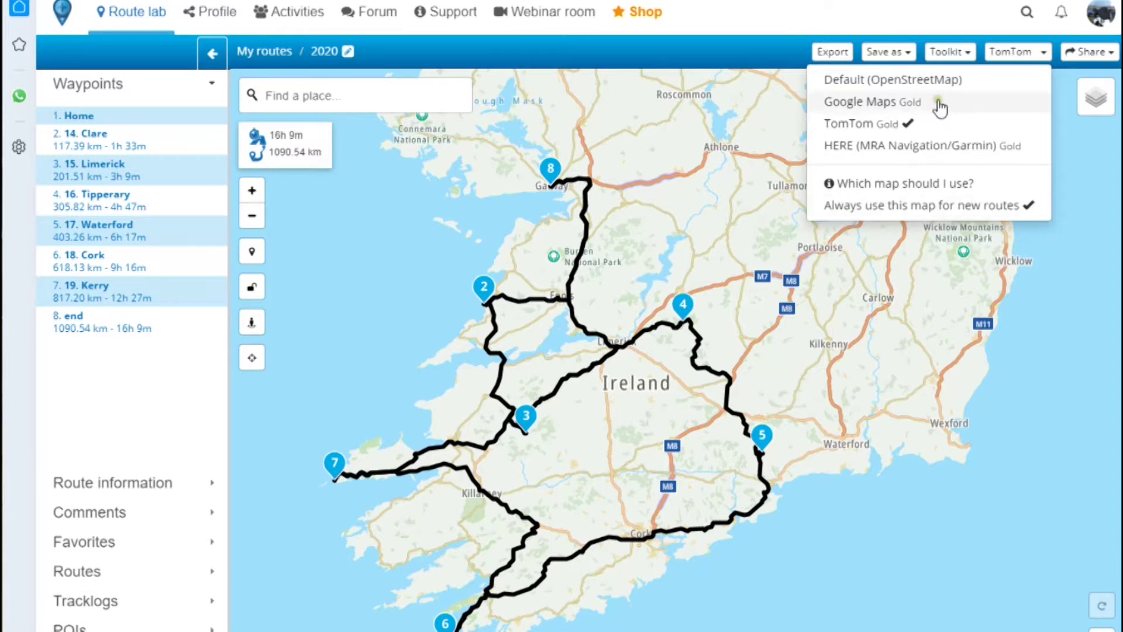
# - Open the Toolkit menu's Avoid submenu of road types
pyautogui.click(963, 53)
pyautogui.moveTo(882, 107)
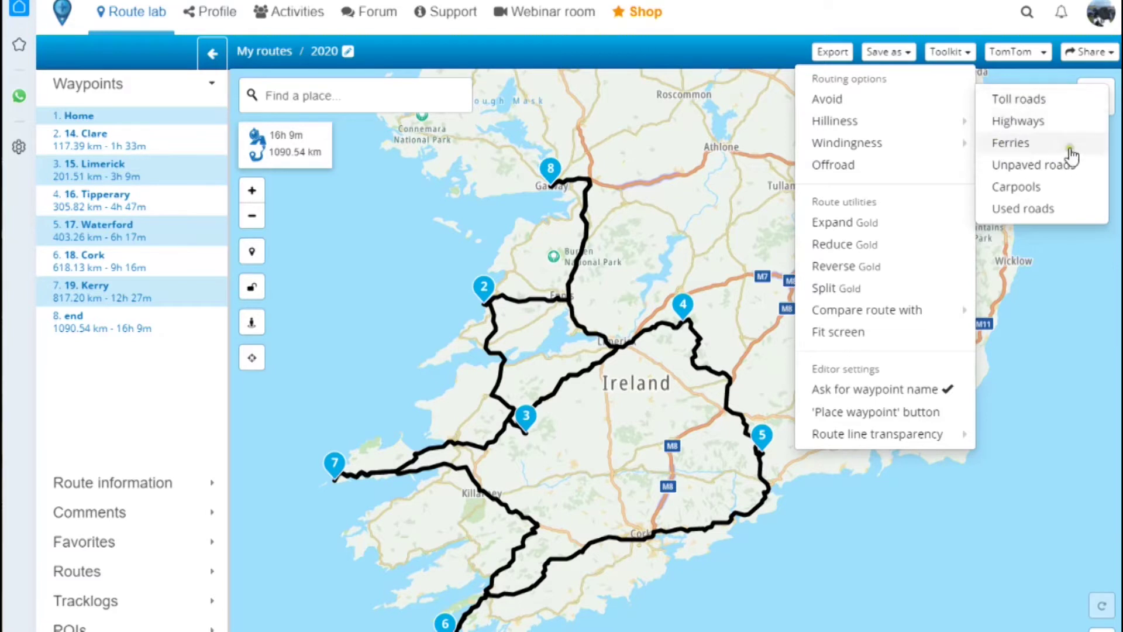
# - Avoid toll roads, recalculating the route to 1023.53 km and 17h 5m
pyautogui.click(998, 146)
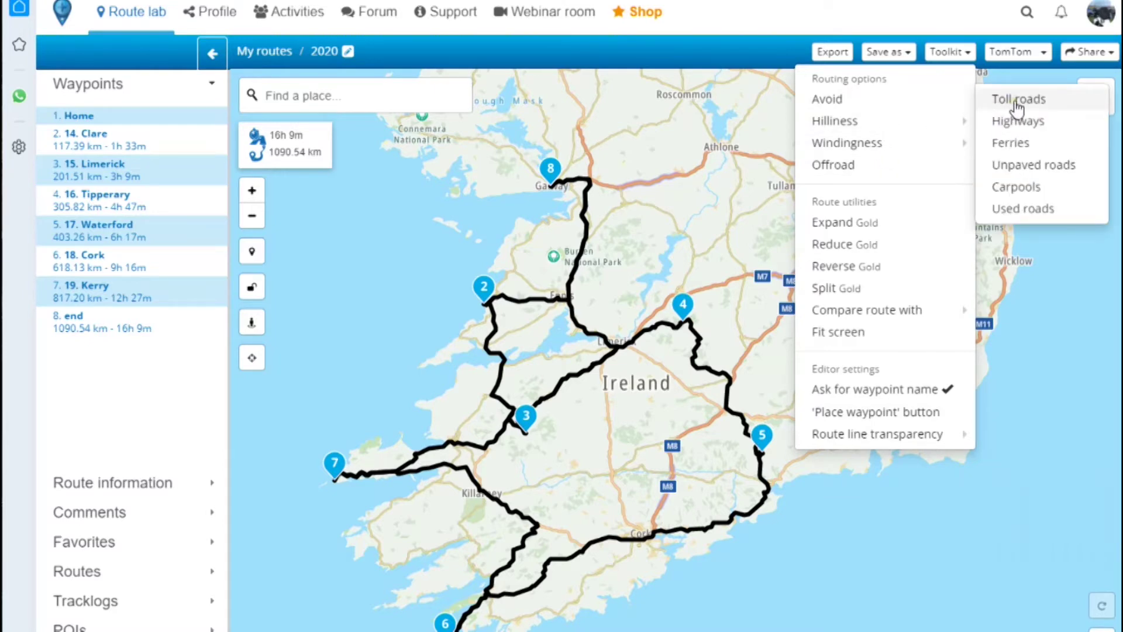
pyautogui.click(1026, 124)
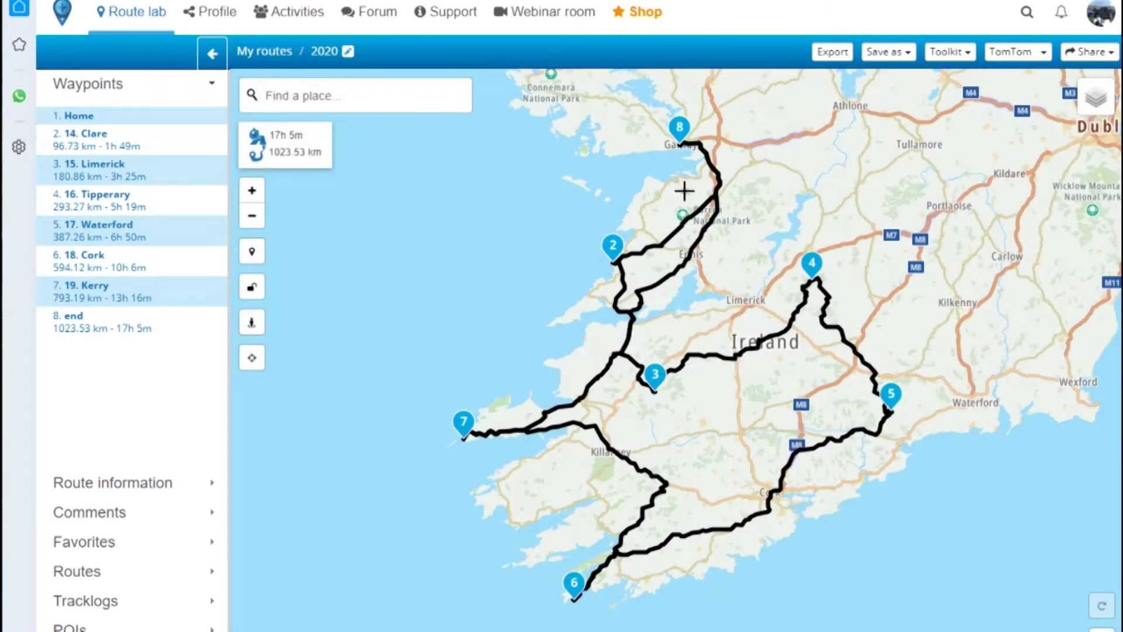
pyautogui.moveTo(589, 195); pyautogui.dragTo(535, 222)
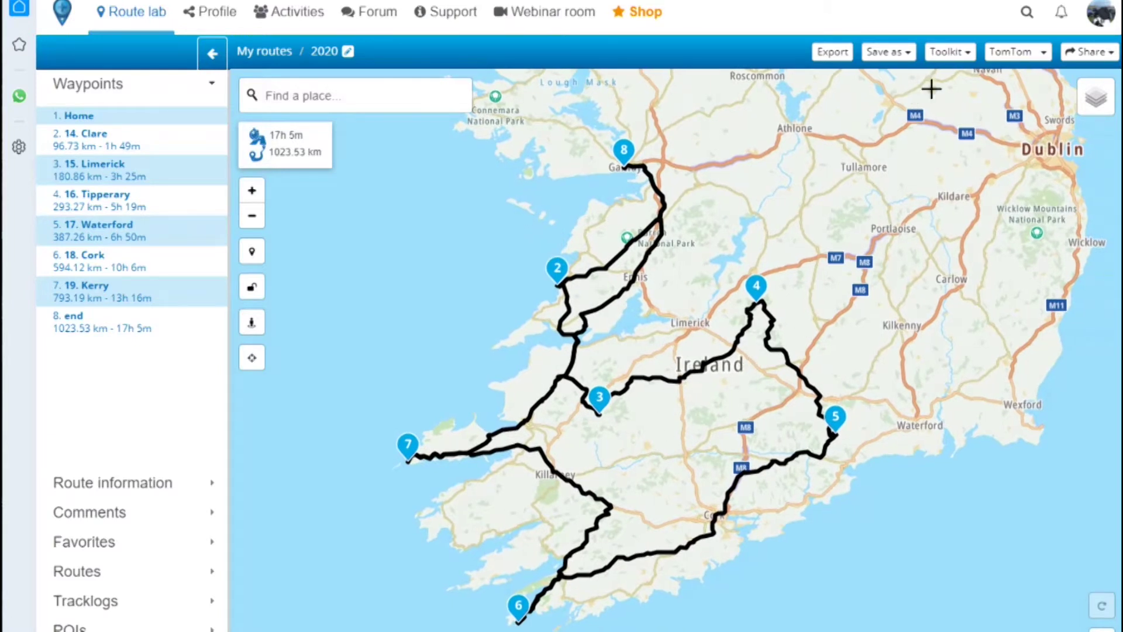
pyautogui.click(966, 54)
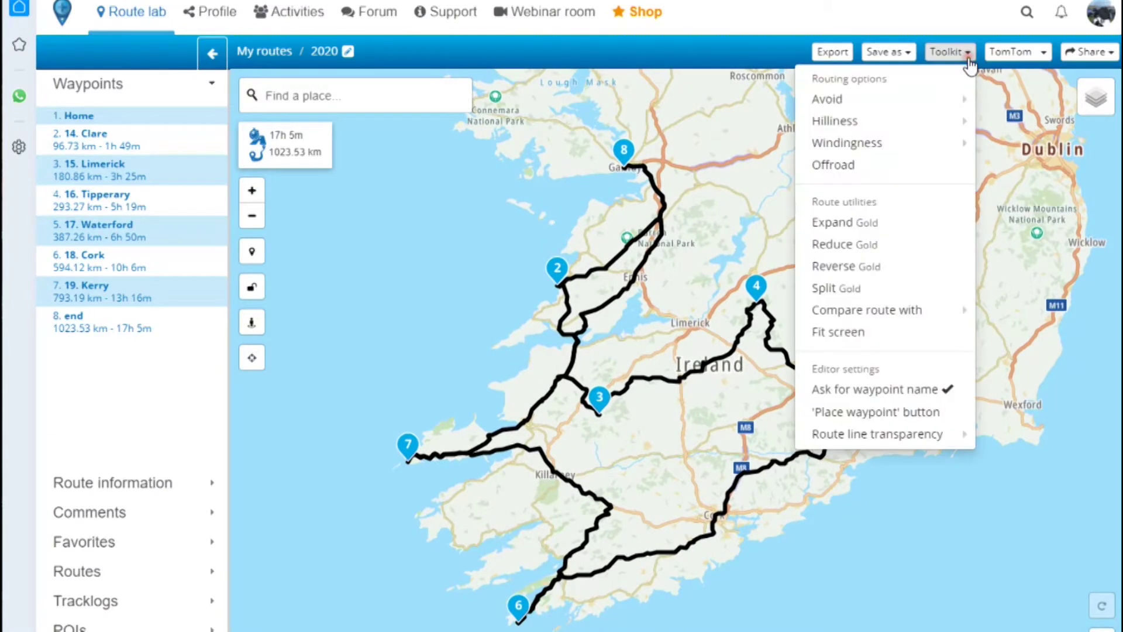
pyautogui.moveTo(929, 124)
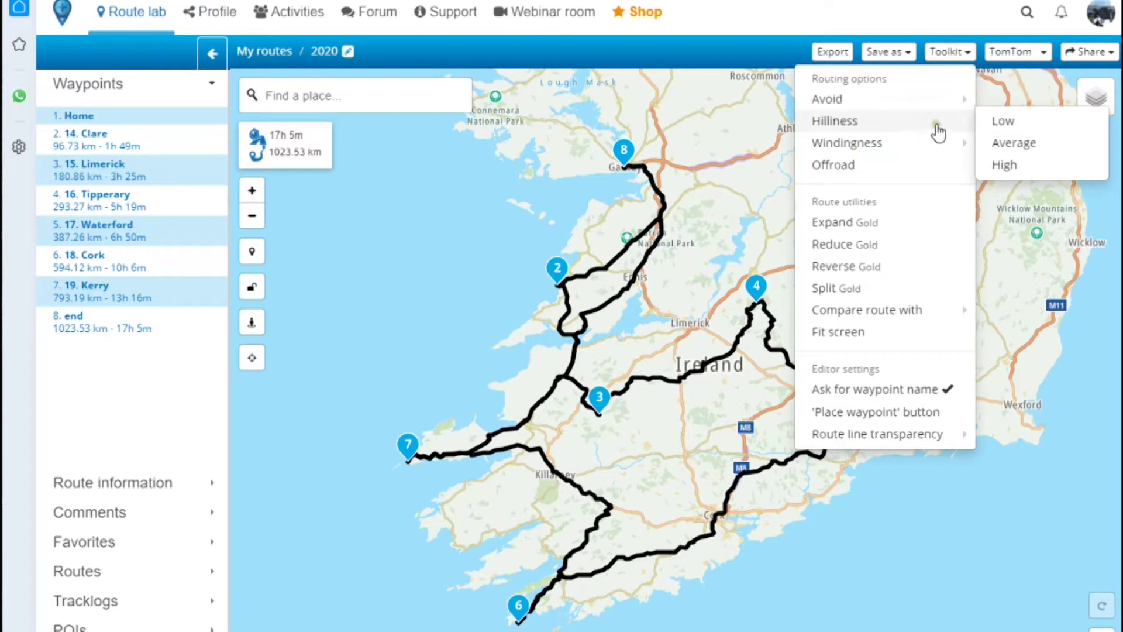
pyautogui.moveTo(908, 155)
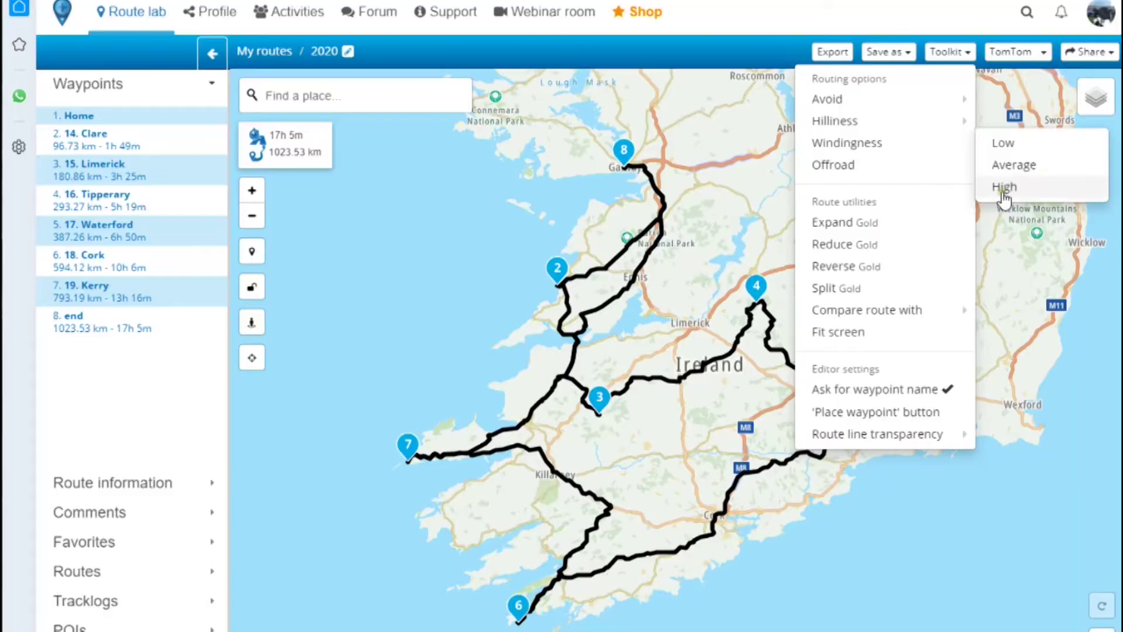
pyautogui.click(1003, 187)
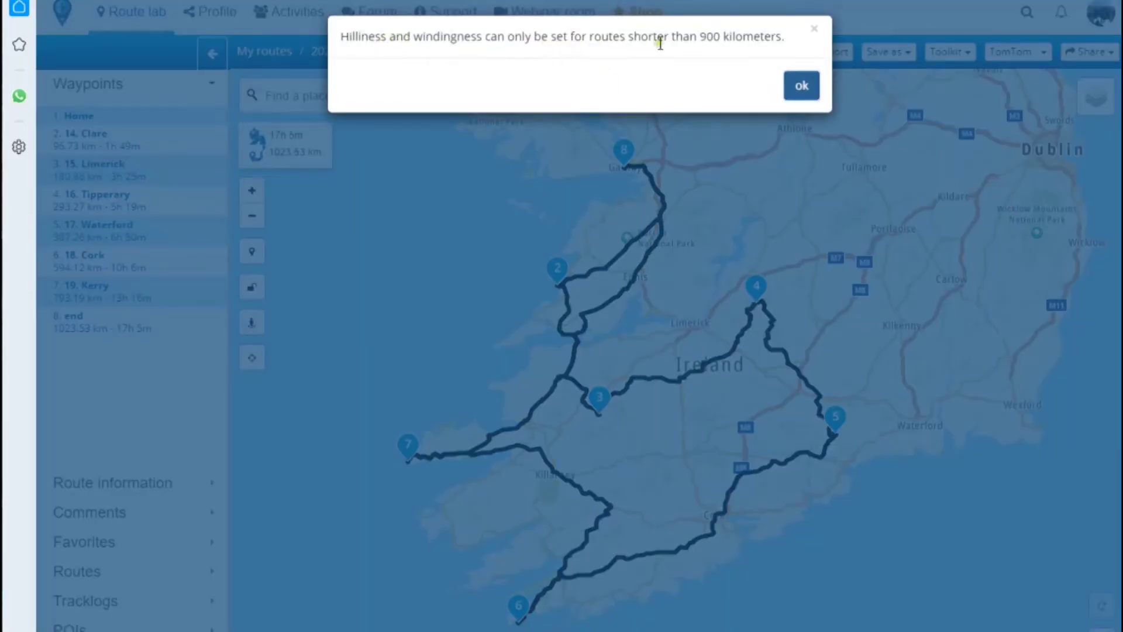
pyautogui.click(801, 87)
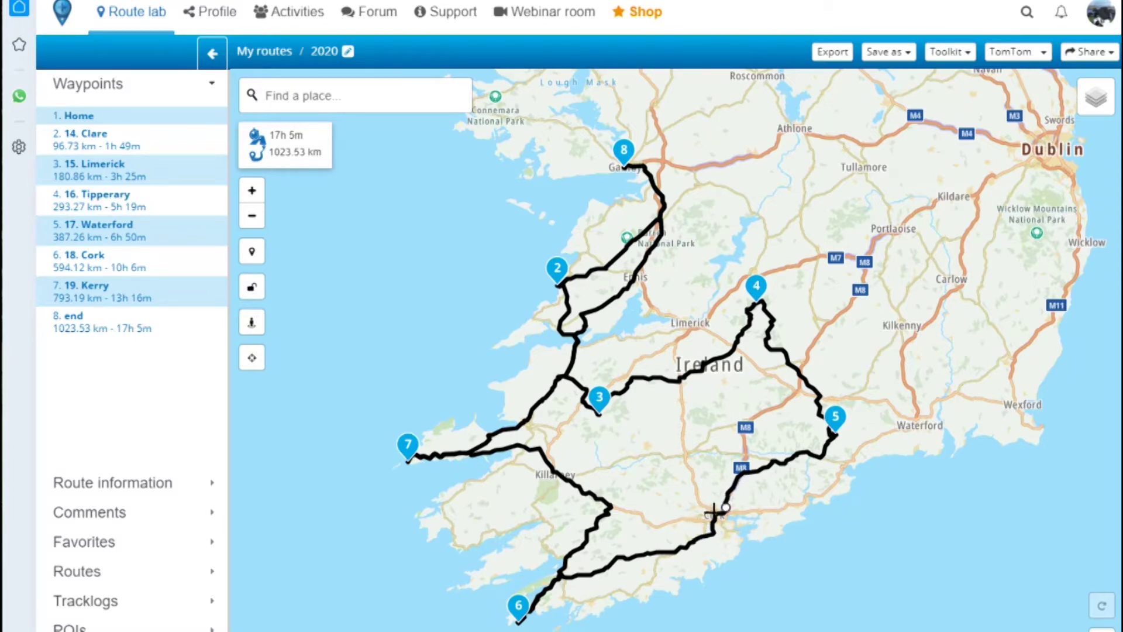
# - Zoom the map in on Cork Airport where the route passes south of Cork
pyautogui.scroll(2, 744, 529)
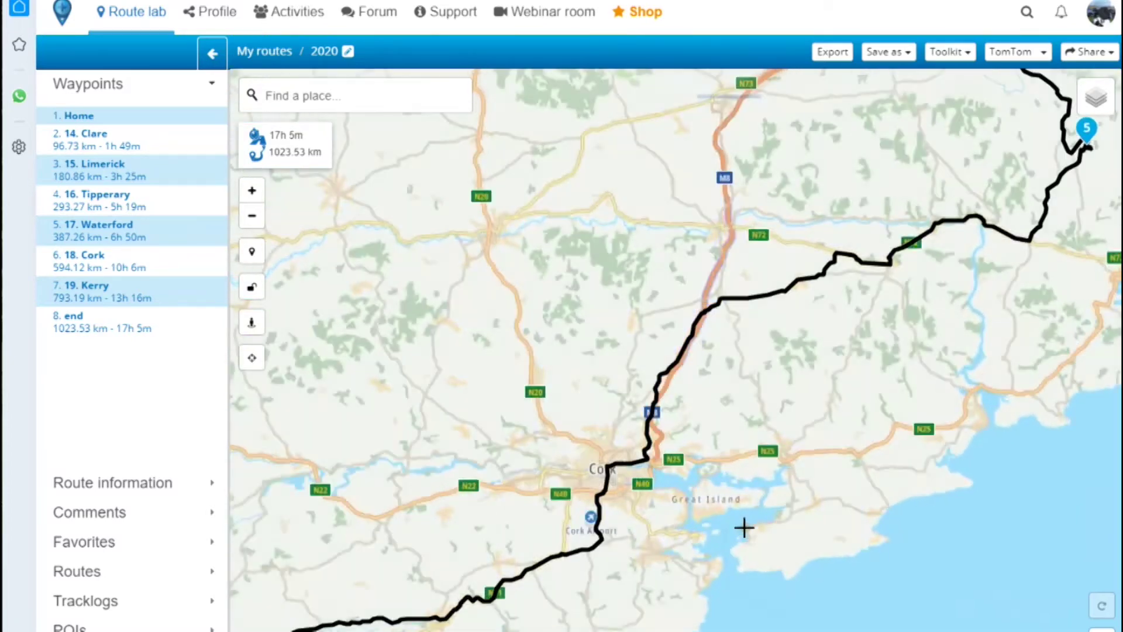
pyautogui.scroll(1, 744, 530)
pyautogui.moveTo(780, 376); pyautogui.dragTo(743, 396)
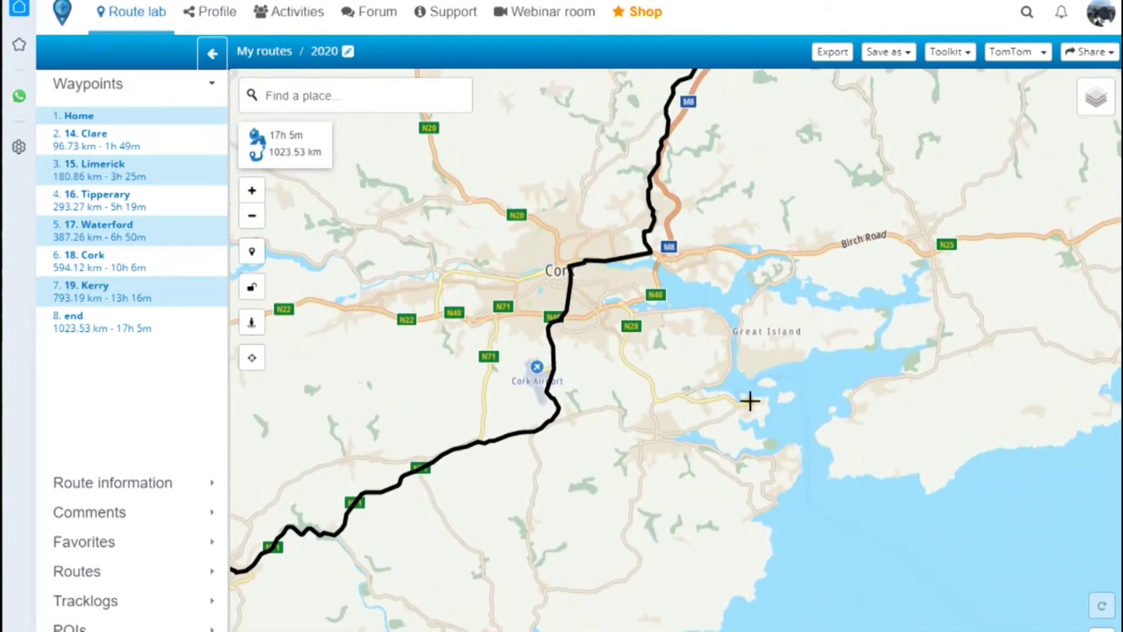
pyautogui.scroll(3, 658, 379)
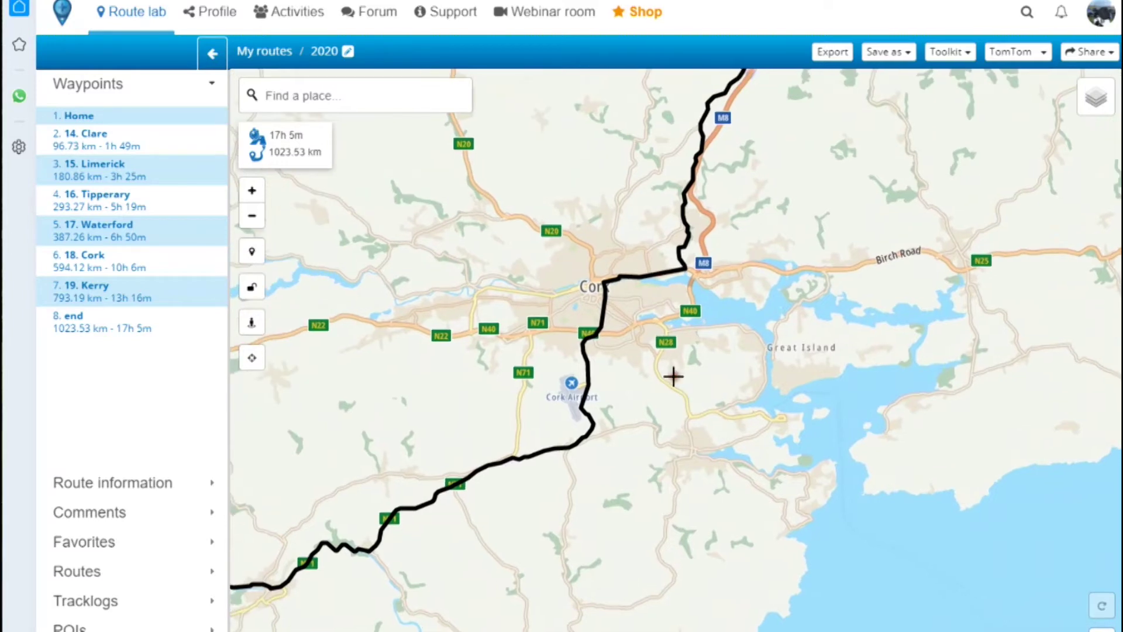
pyautogui.moveTo(484, 384); pyautogui.dragTo(737, 409)
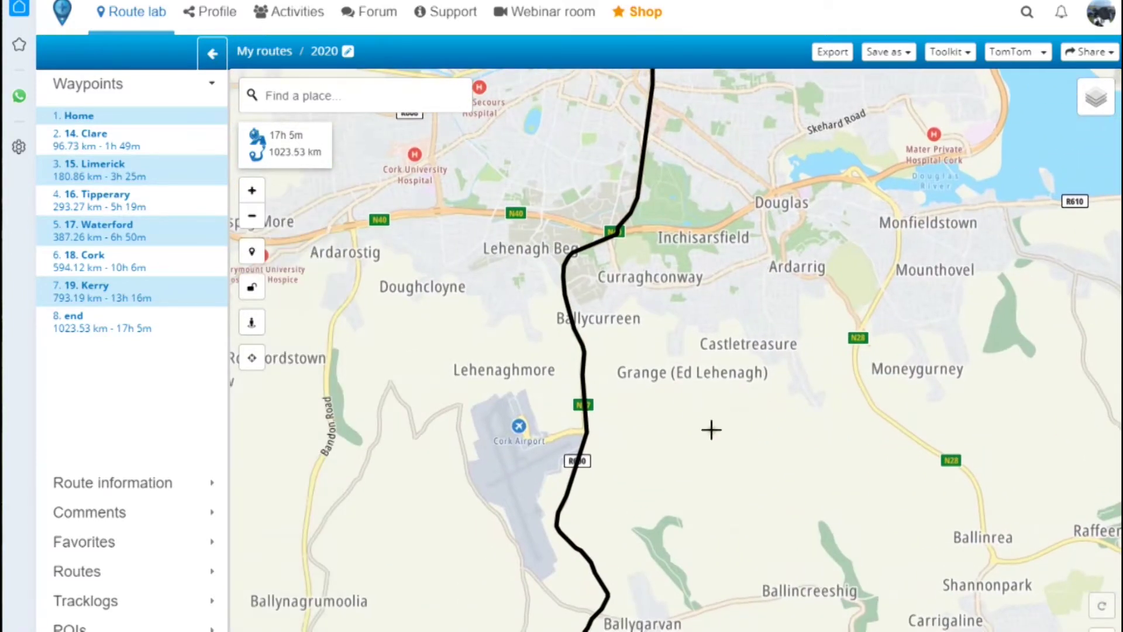
pyautogui.moveTo(701, 454); pyautogui.dragTo(802, 396)
pyautogui.scroll(1, 805, 401)
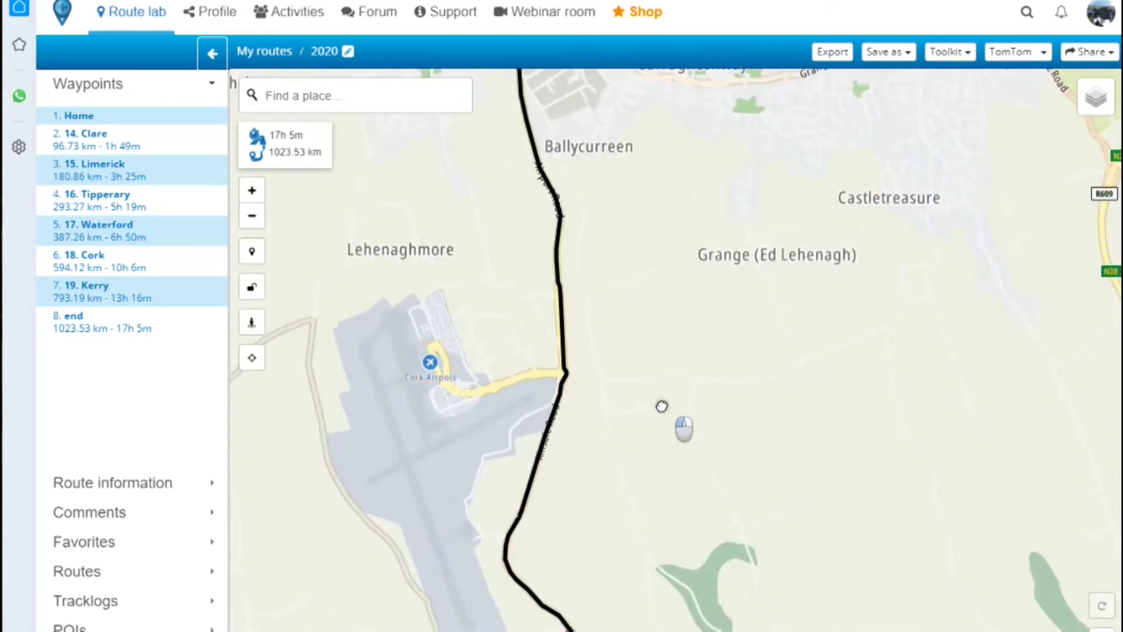
pyautogui.moveTo(660, 406); pyautogui.dragTo(696, 396)
# - Add a waypoint on the route beside Cork Airport named 'Campsite'
pyautogui.click(643, 299)
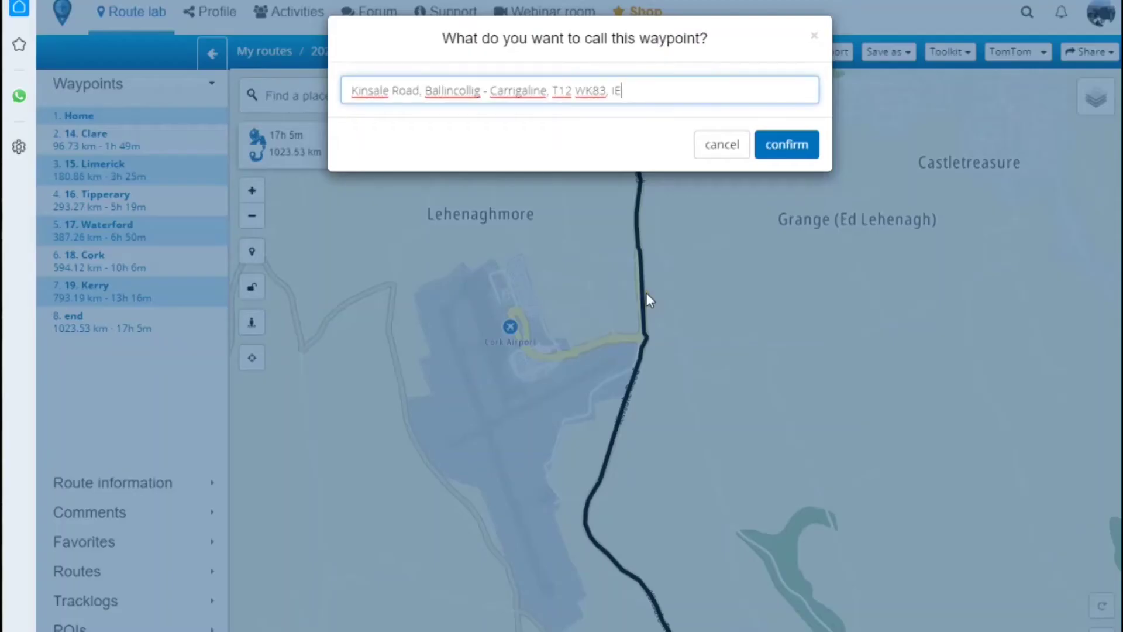
pyautogui.moveTo(632, 93); pyautogui.dragTo(244, 90)
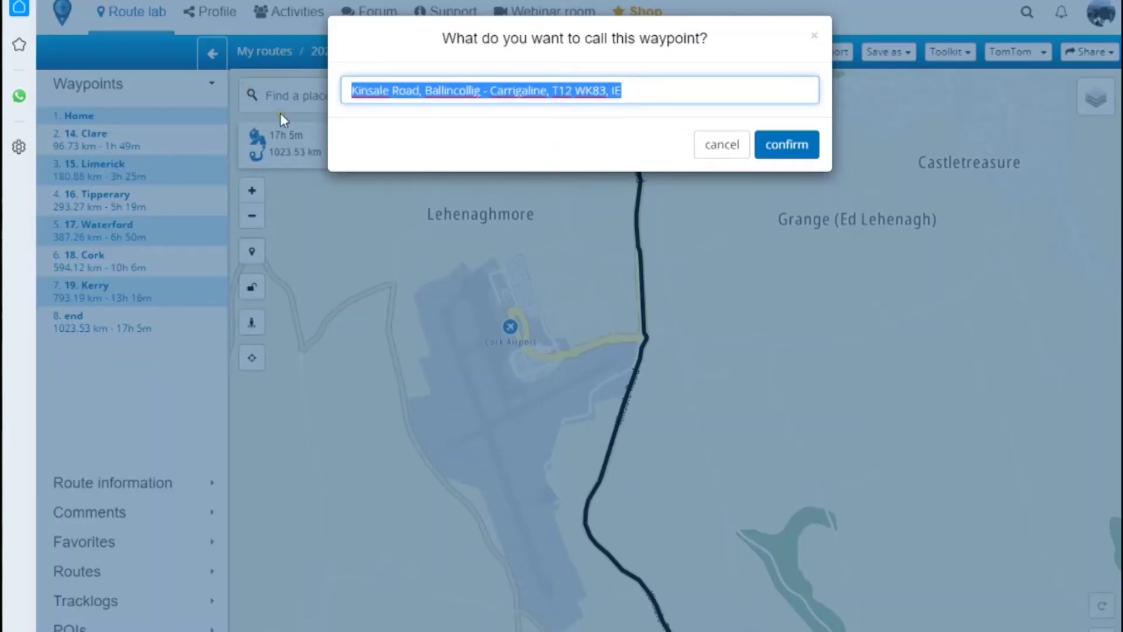
pyautogui.write('Campsite')
pyautogui.click(759, 146)
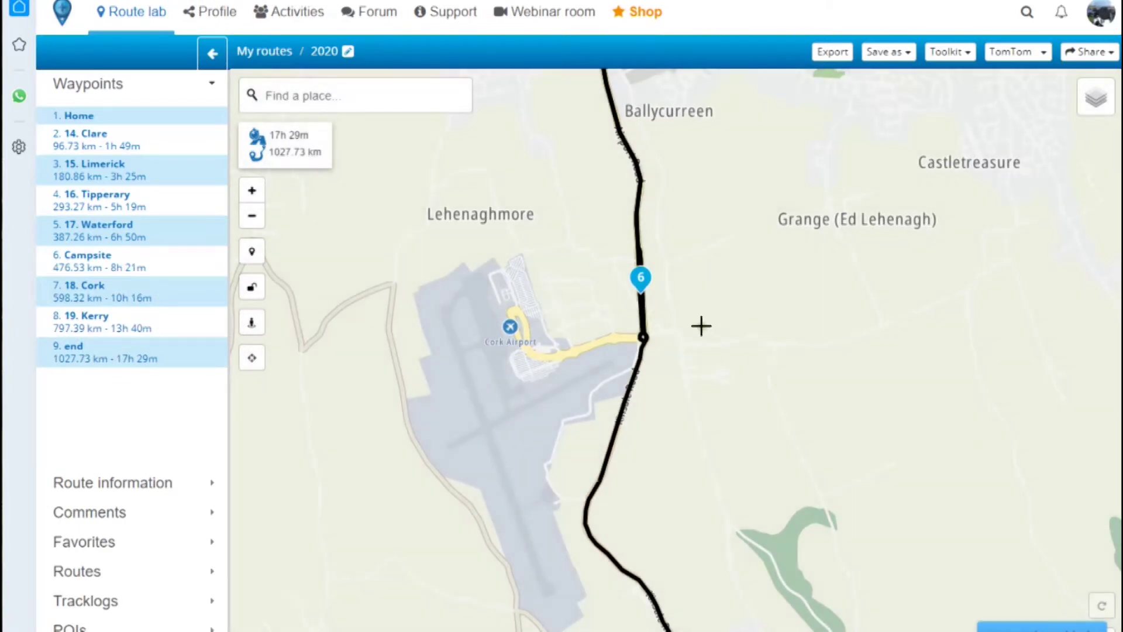
# - Zoom out and pan north to show the whole route from Galway to Cork
pyautogui.scroll(-5, 701, 326)
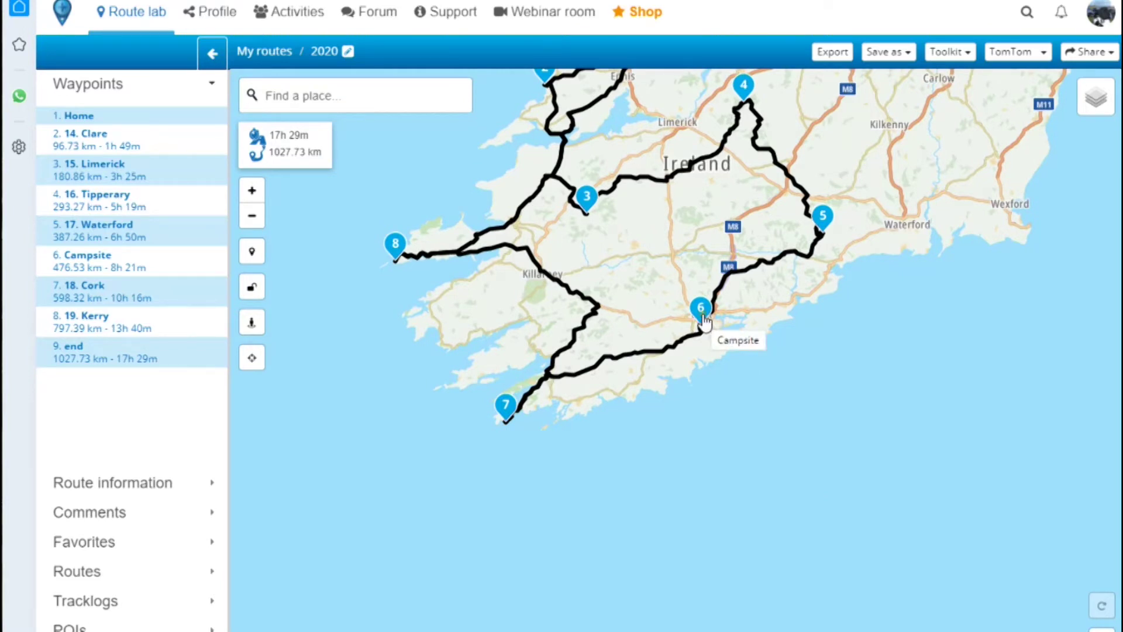
pyautogui.moveTo(814, 368); pyautogui.dragTo(808, 507)
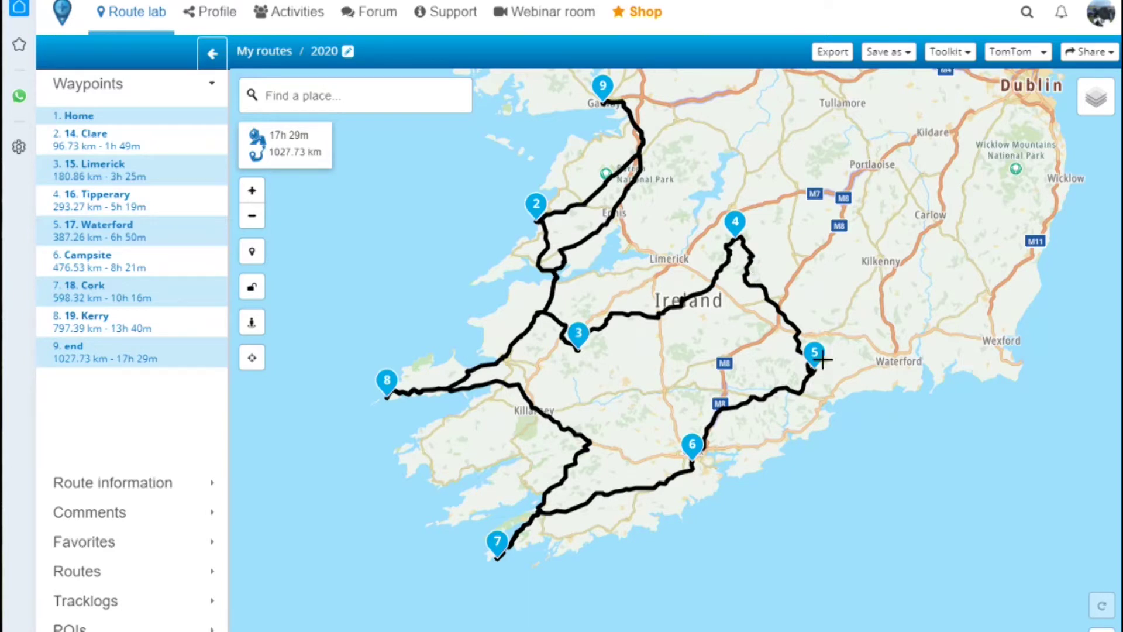
# - Start a Toolkit Split of the route with Campsite as the split point
pyautogui.click(970, 54)
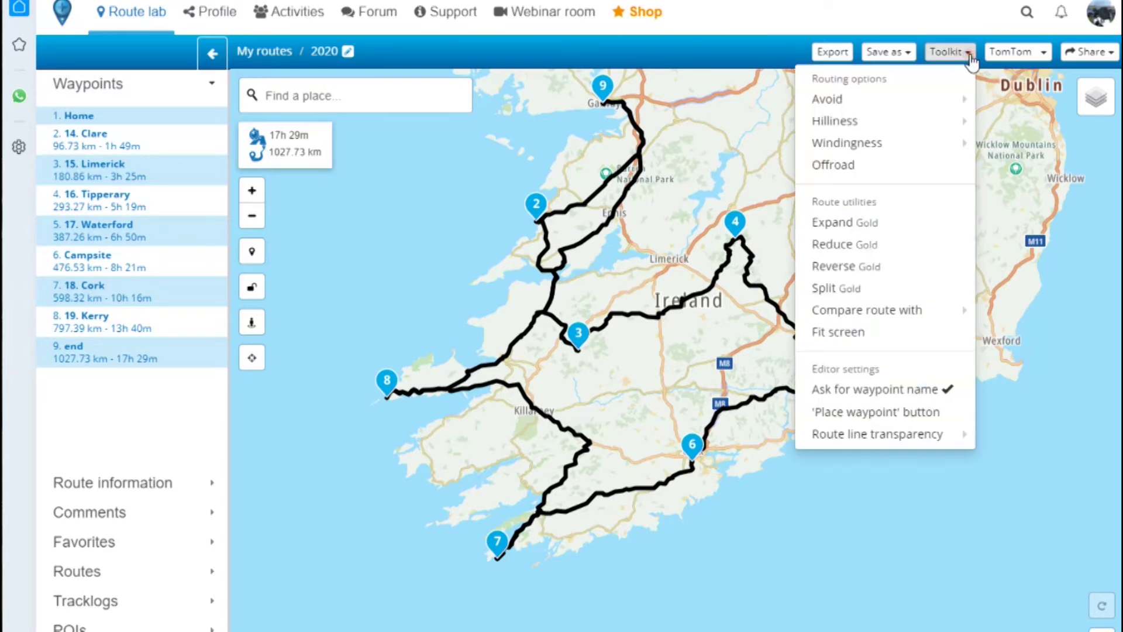
pyautogui.click(837, 290)
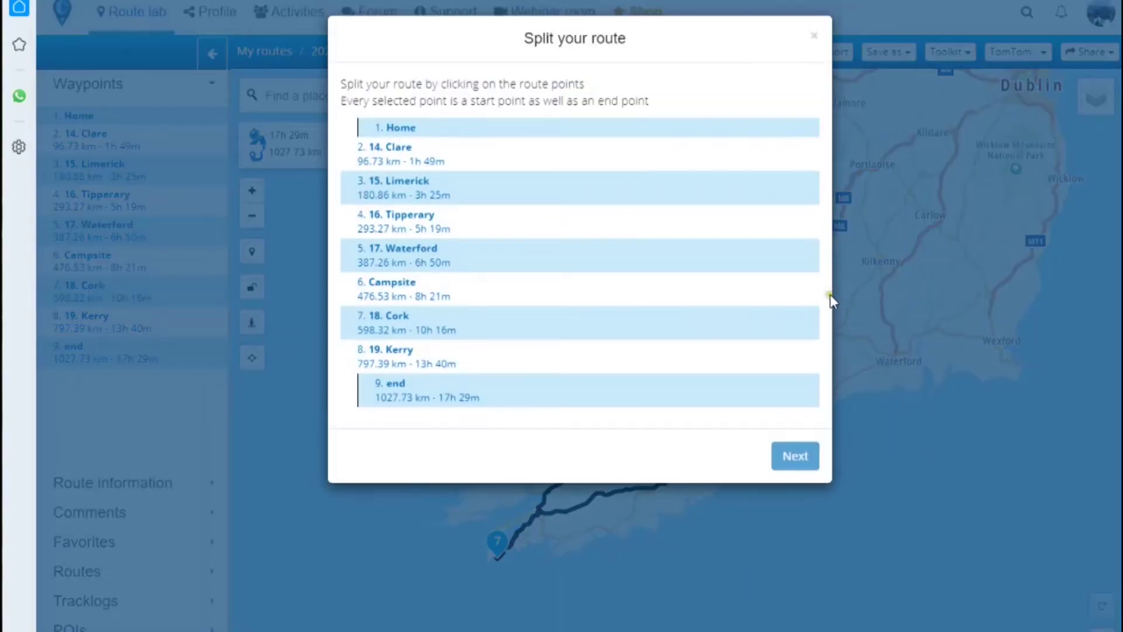
pyautogui.click(511, 285)
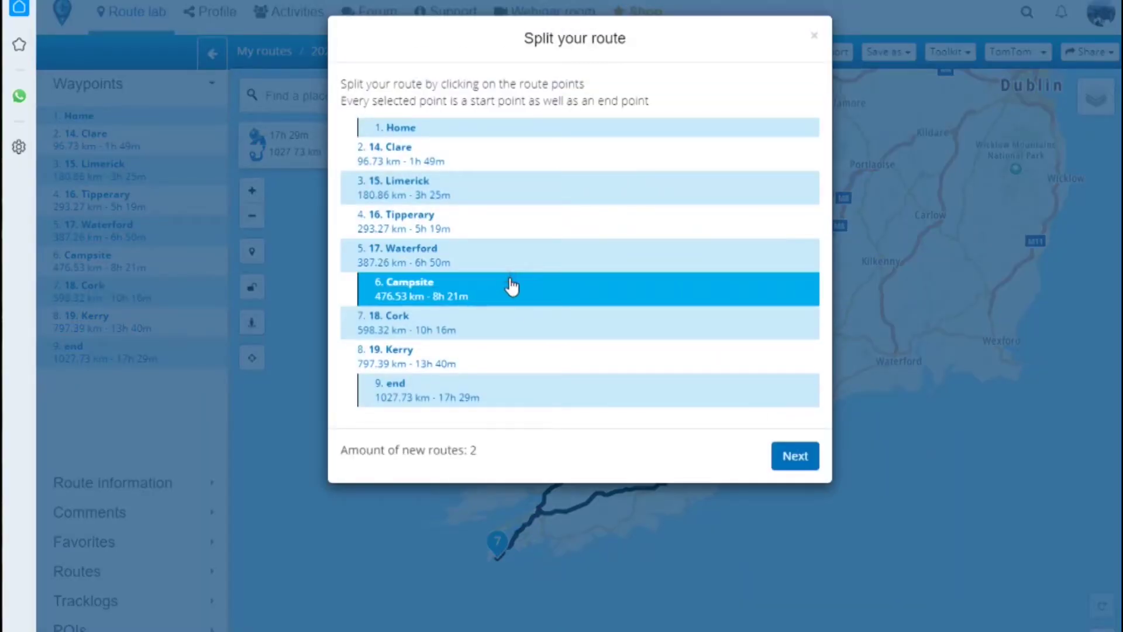
pyautogui.click(795, 457)
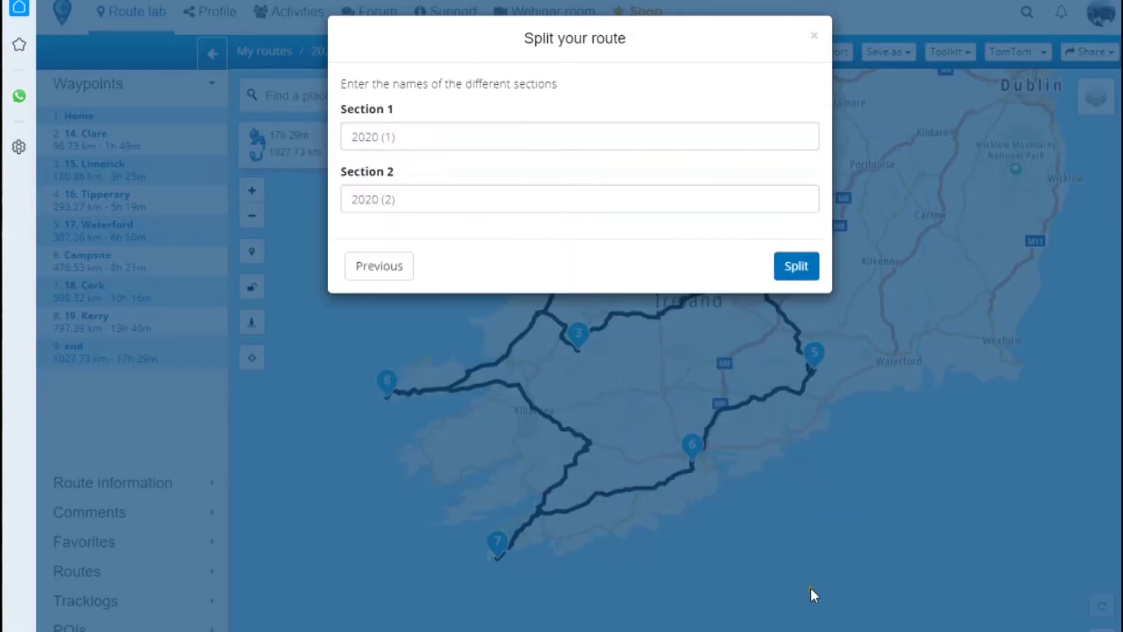
# - Name the sections 'Irish Photo Rally Day 1 SW' and 'Irish Photo Rally Day 2 SW' and split
pyautogui.tripleClick(406, 147)
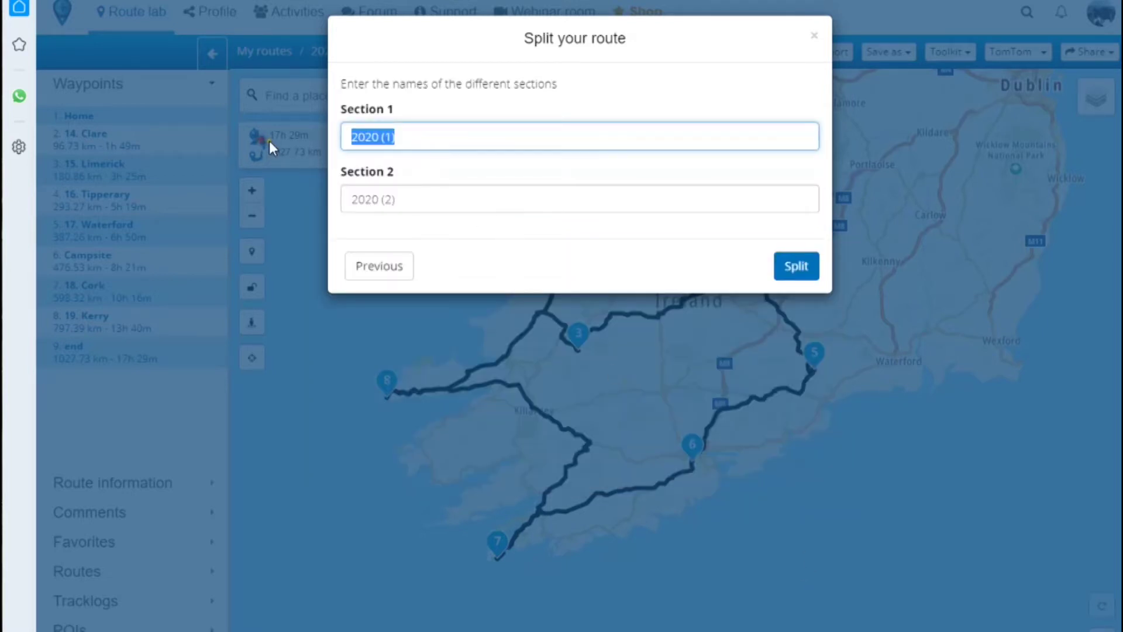
pyautogui.press('BackSpace')
pyautogui.write('Iris')
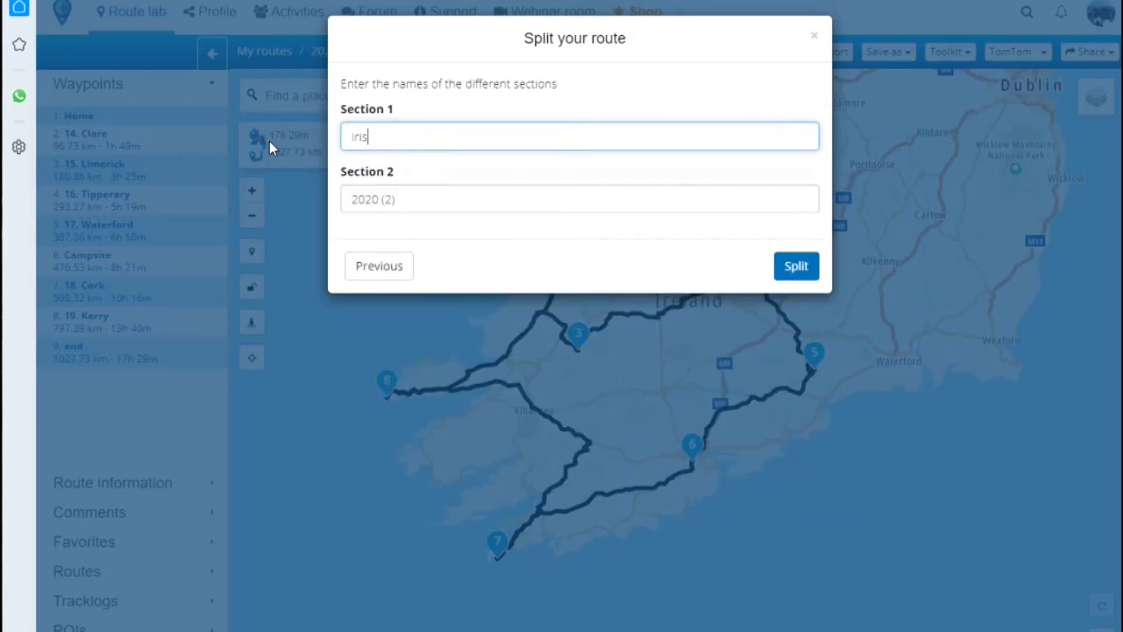
pyautogui.write('h Photo Rally Day 1')
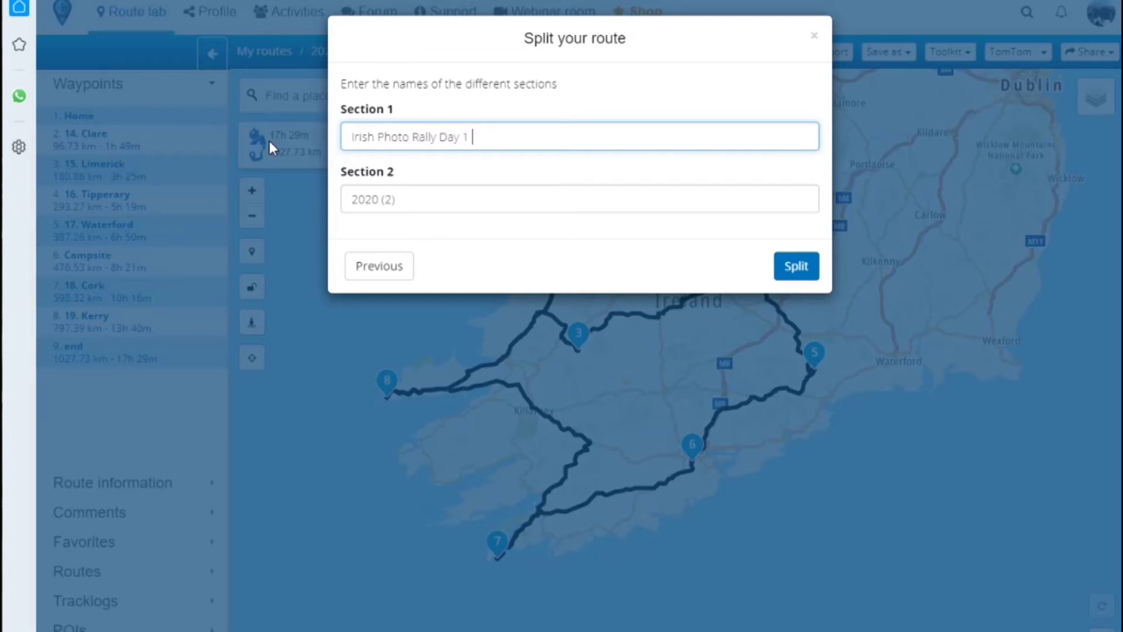
pyautogui.write(' SW')
pyautogui.click(395, 199)
pyautogui.write('I')
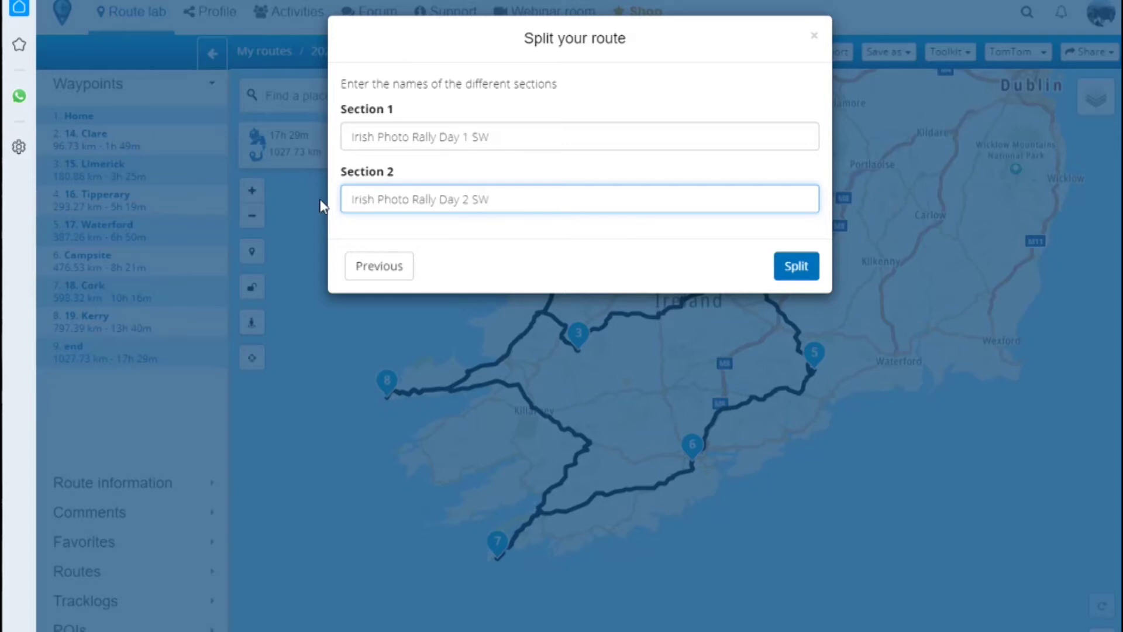
pyautogui.click(789, 266)
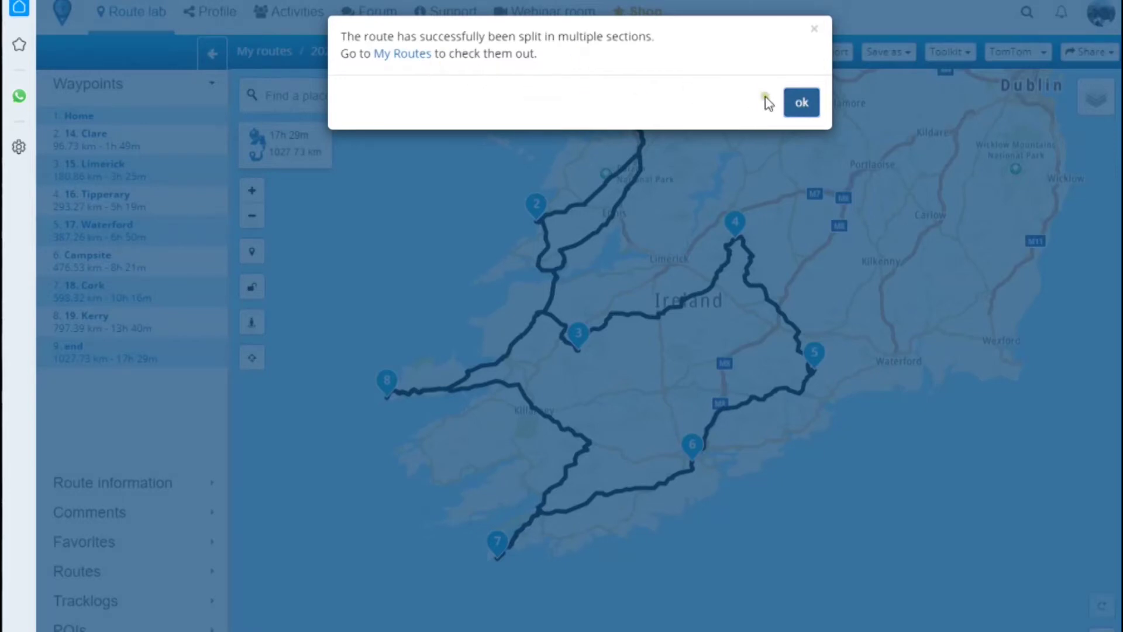
pyautogui.click(799, 103)
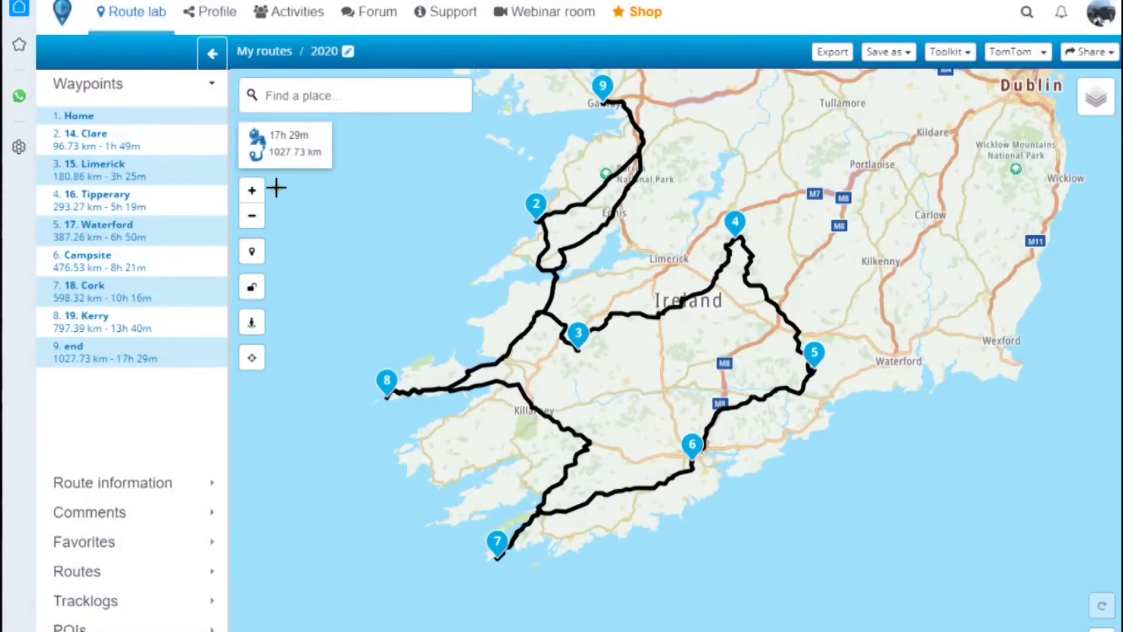
# - Open Irish Photo Rally Day 1 SW from the Photo Rally folder in My routes
pyautogui.click(259, 54)
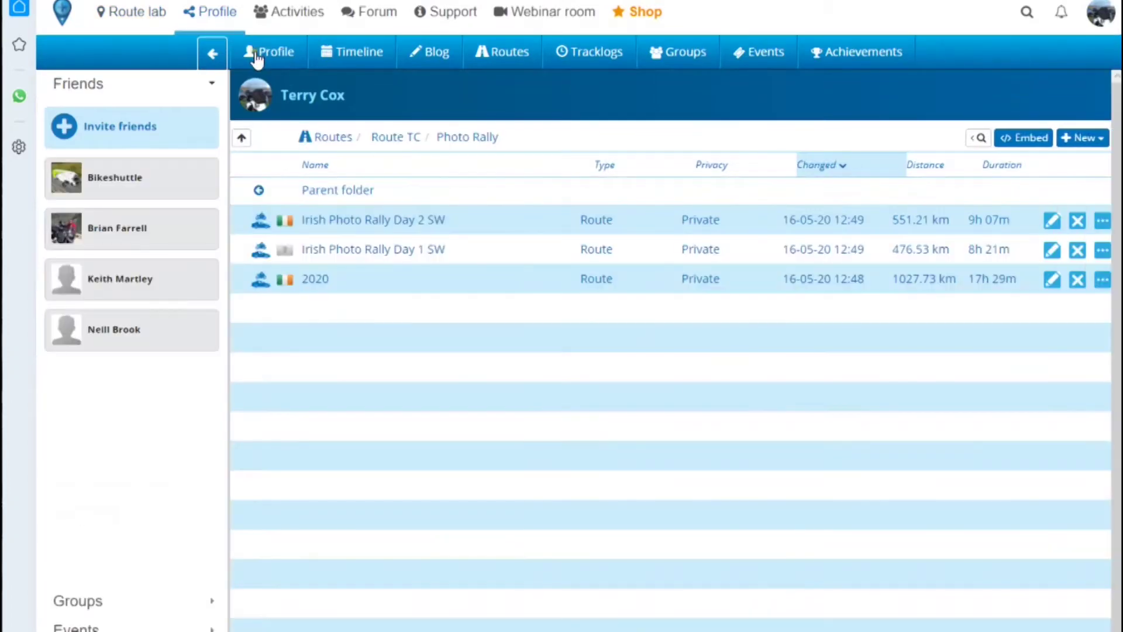
pyautogui.click(435, 253)
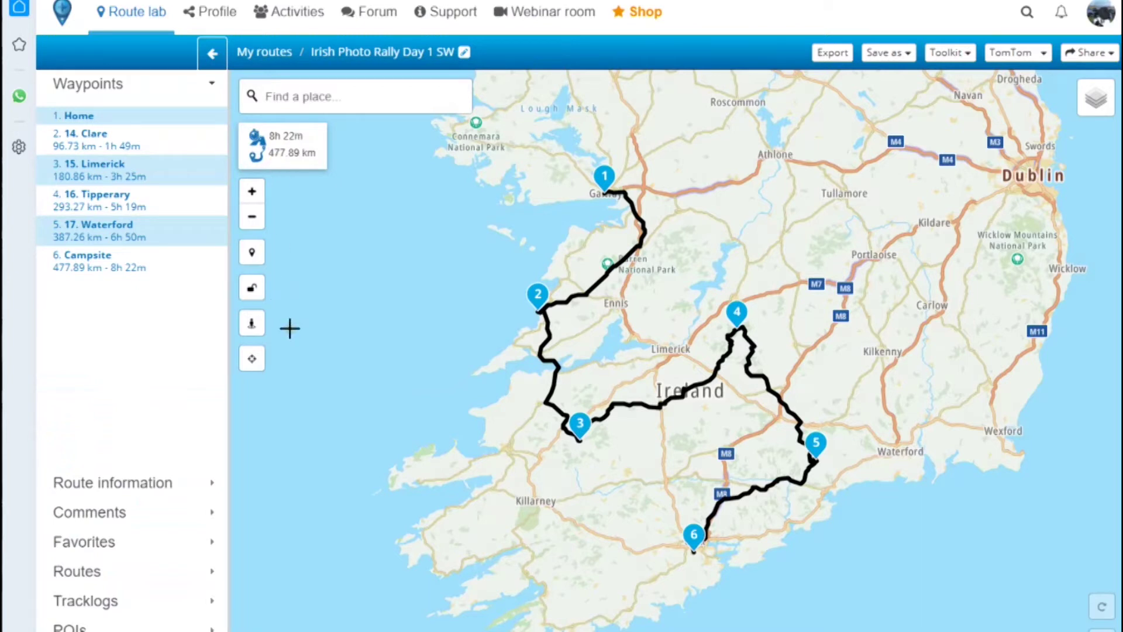
# - Toggle Toolkit > Avoid > Highways, recalculating Day 1 SW to 501.81 km in 7h 36m
pyautogui.click(964, 57)
pyautogui.moveTo(922, 107)
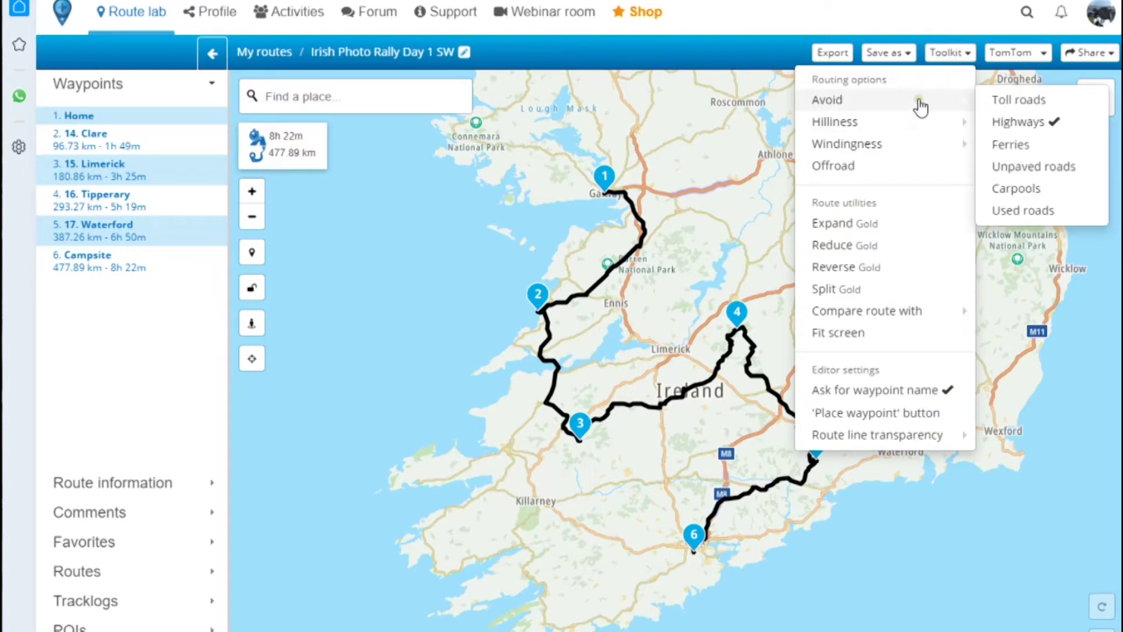
pyautogui.click(1025, 123)
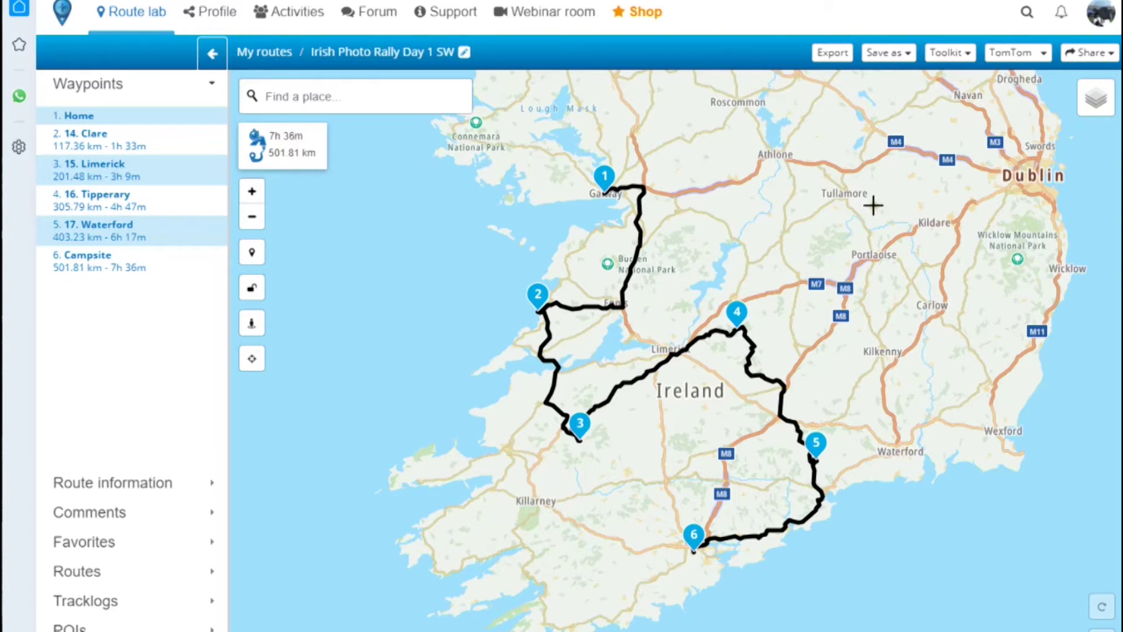
pyautogui.click(967, 53)
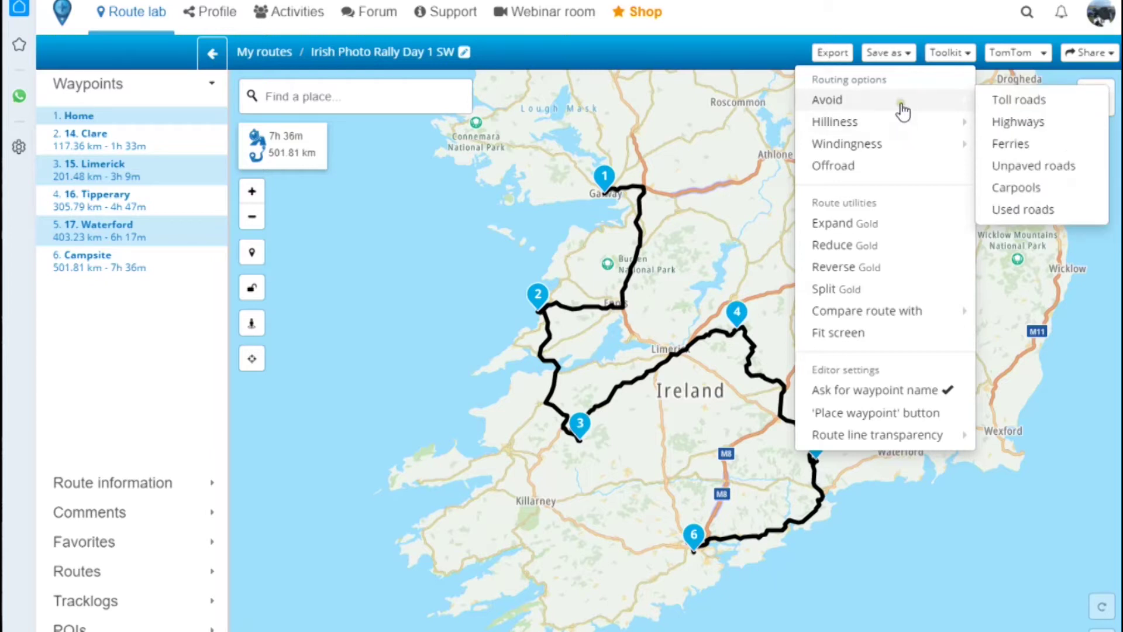
# - Re-enable avoiding highways so Day 1 SW returns to 477.89 km, 8h 22m via Waterford
pyautogui.click(1035, 123)
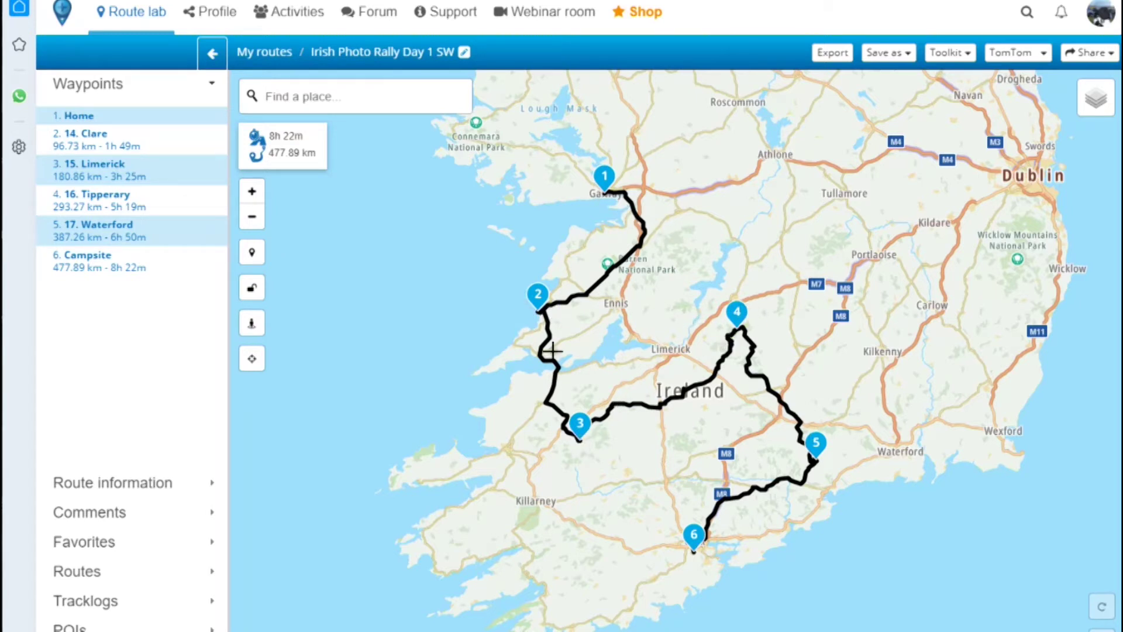
pyautogui.moveTo(85, 205); pyautogui.dragTo(96, 177)
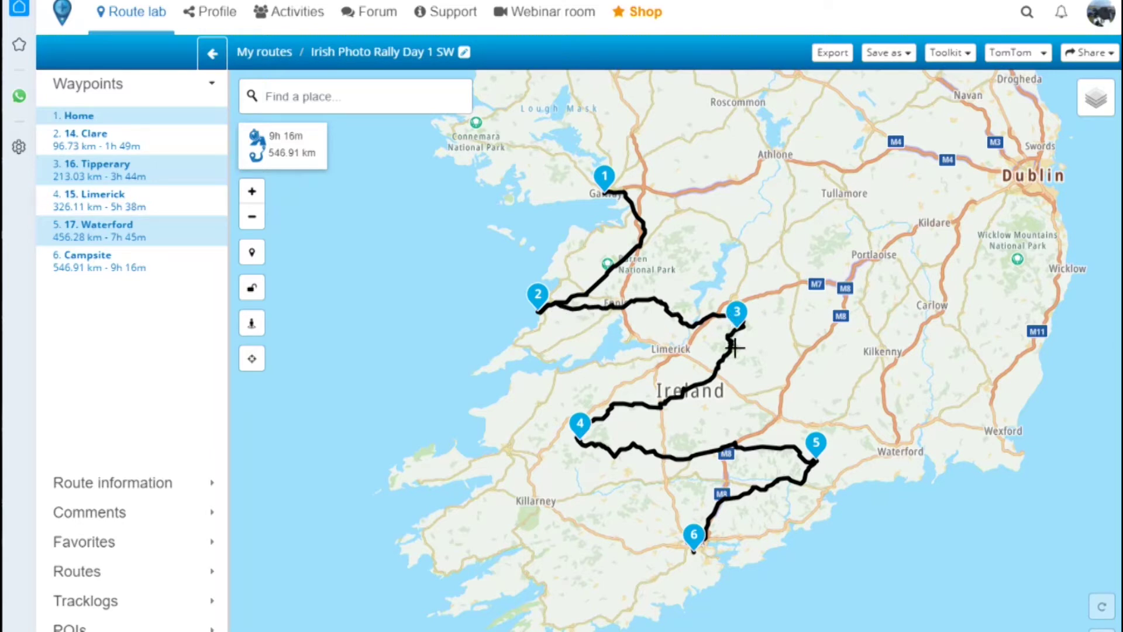
pyautogui.moveTo(105, 206); pyautogui.dragTo(103, 174)
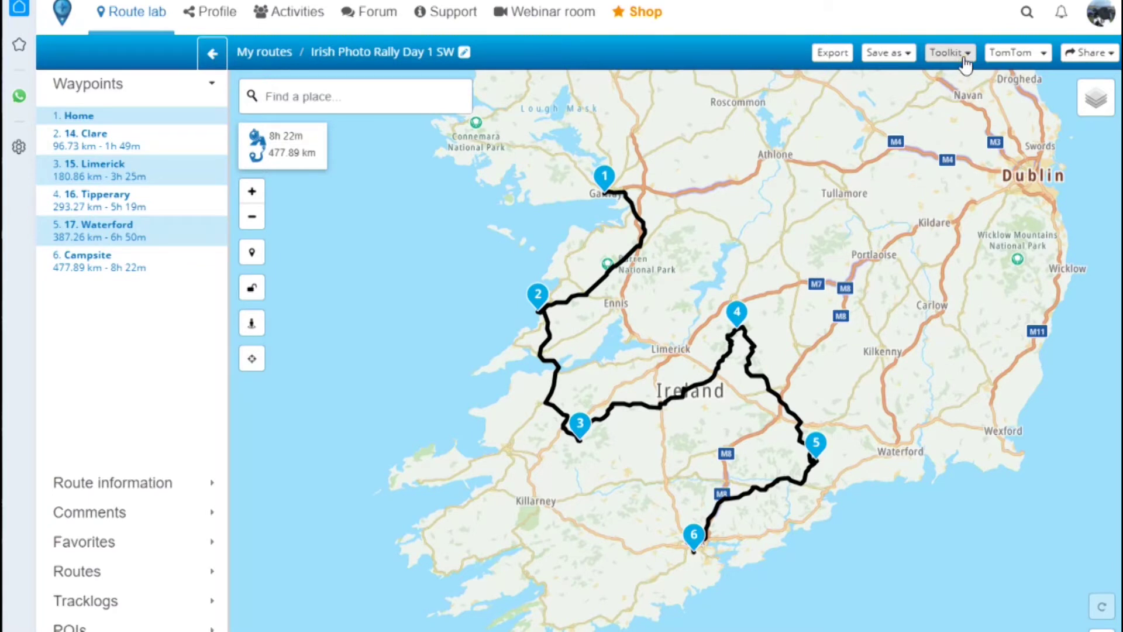
# - Select the HERE (MRA Navigation/Garmin) map and avoid highways, yielding 497.77 km in 8h 35m
pyautogui.click(1035, 54)
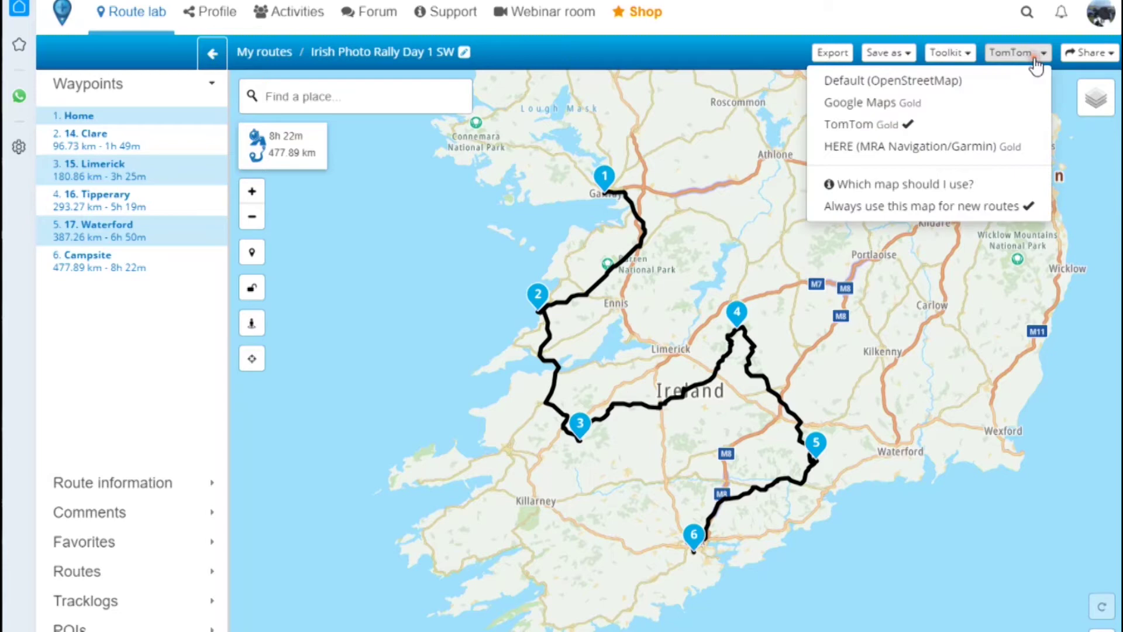
pyautogui.click(937, 154)
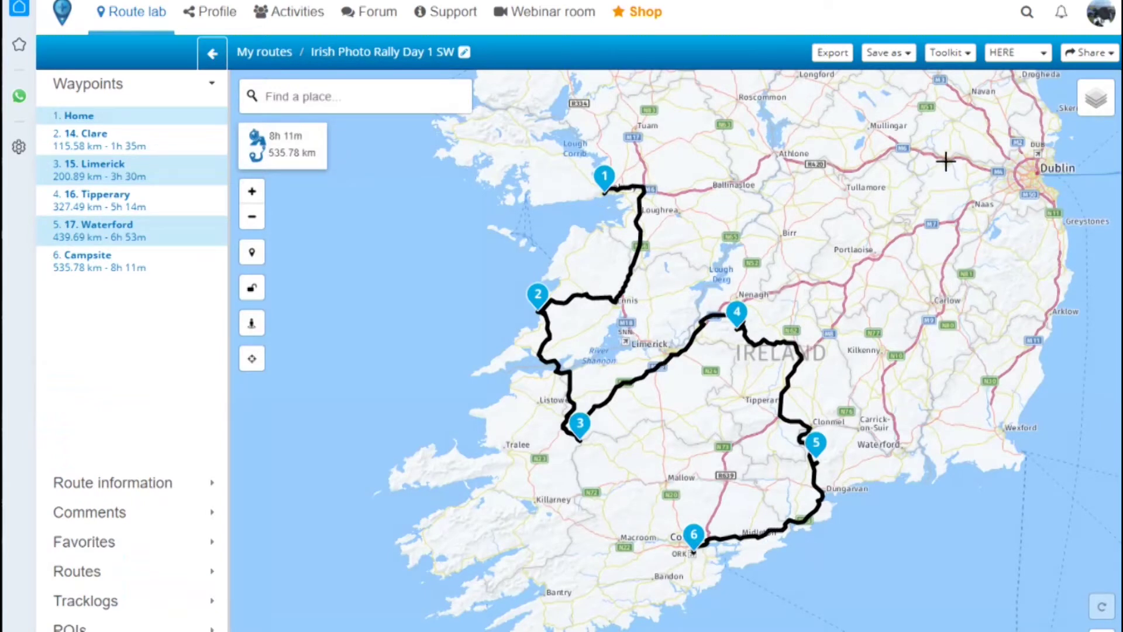
pyautogui.click(953, 57)
pyautogui.moveTo(933, 103)
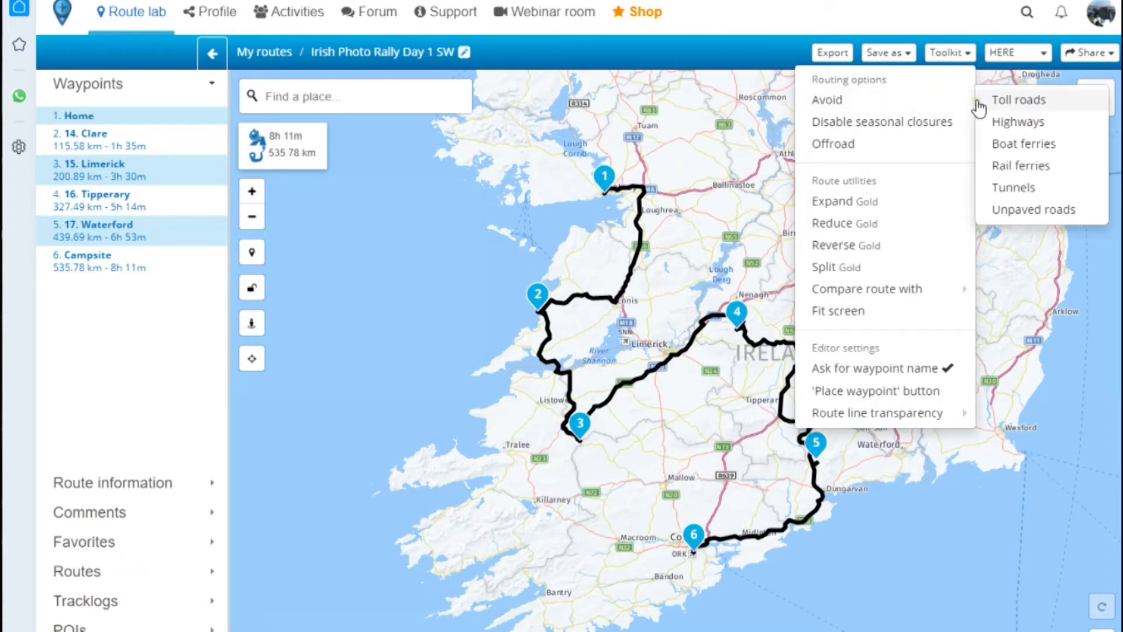
pyautogui.click(1007, 124)
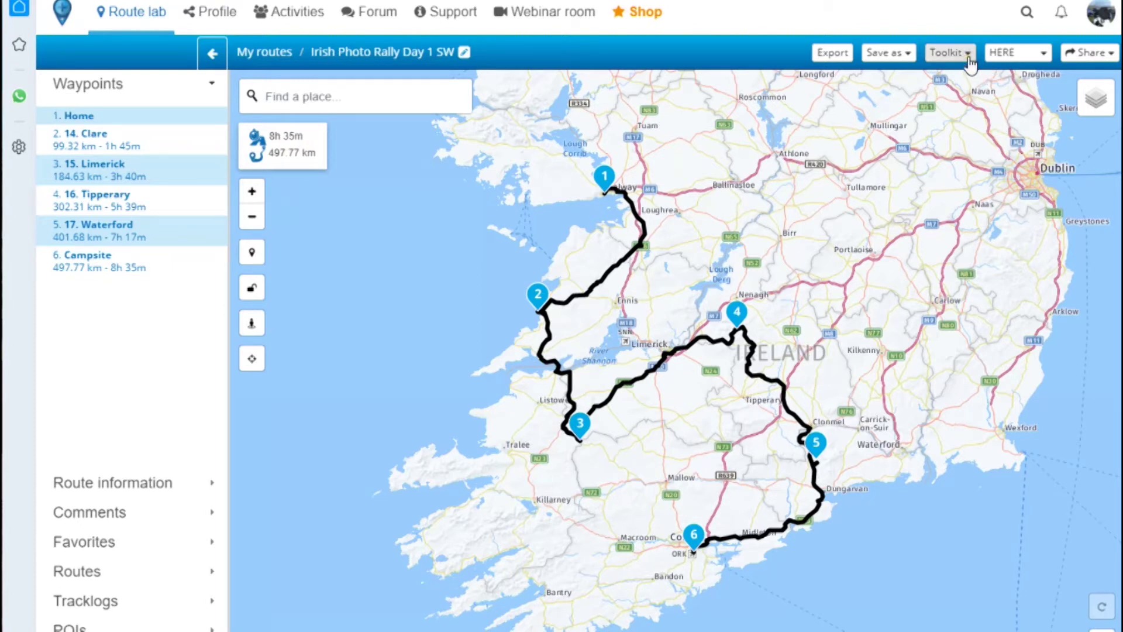
# - Put Day 1 SW back on the TomTom map at 477.89 km, then switch to the Irish Photo Rally website
pyautogui.click(968, 56)
pyautogui.moveTo(936, 100)
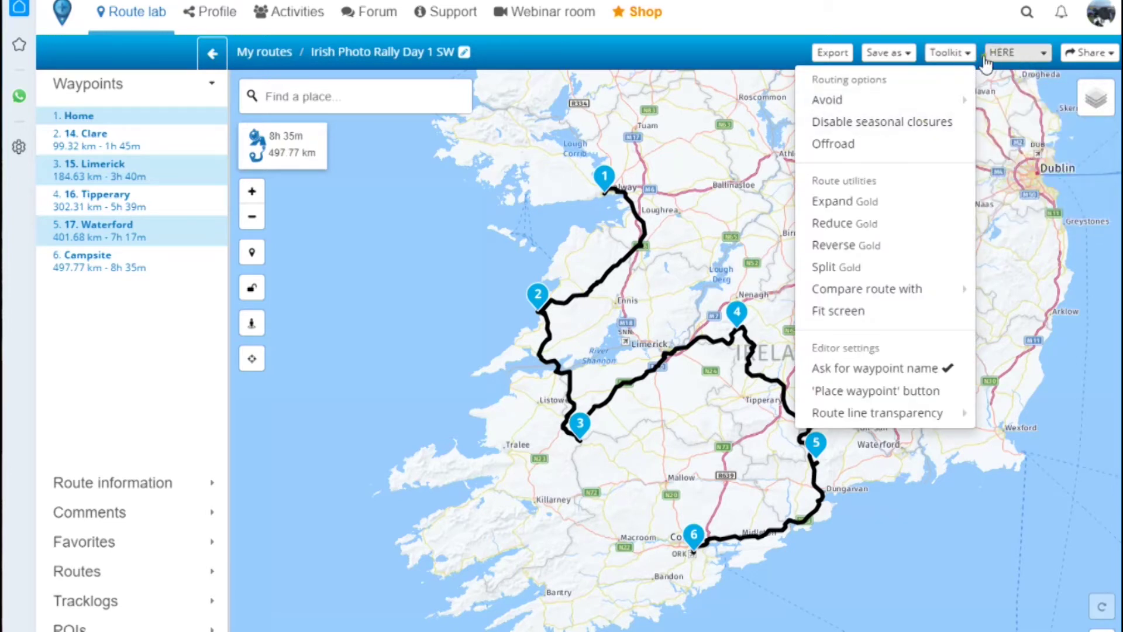
pyautogui.click(1043, 56)
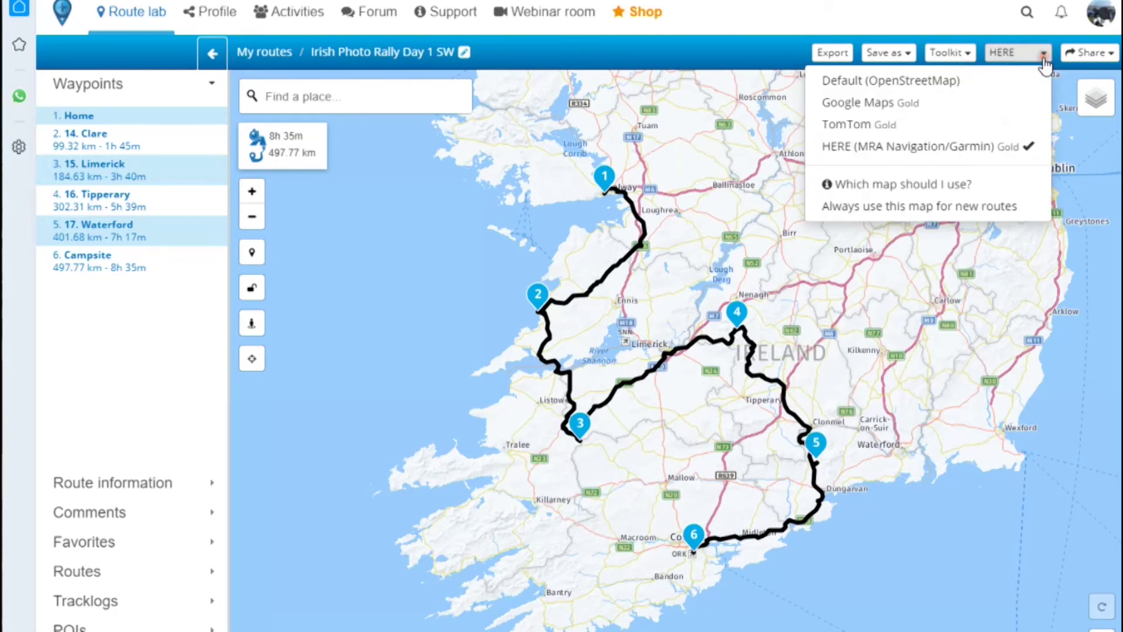
pyautogui.click(878, 124)
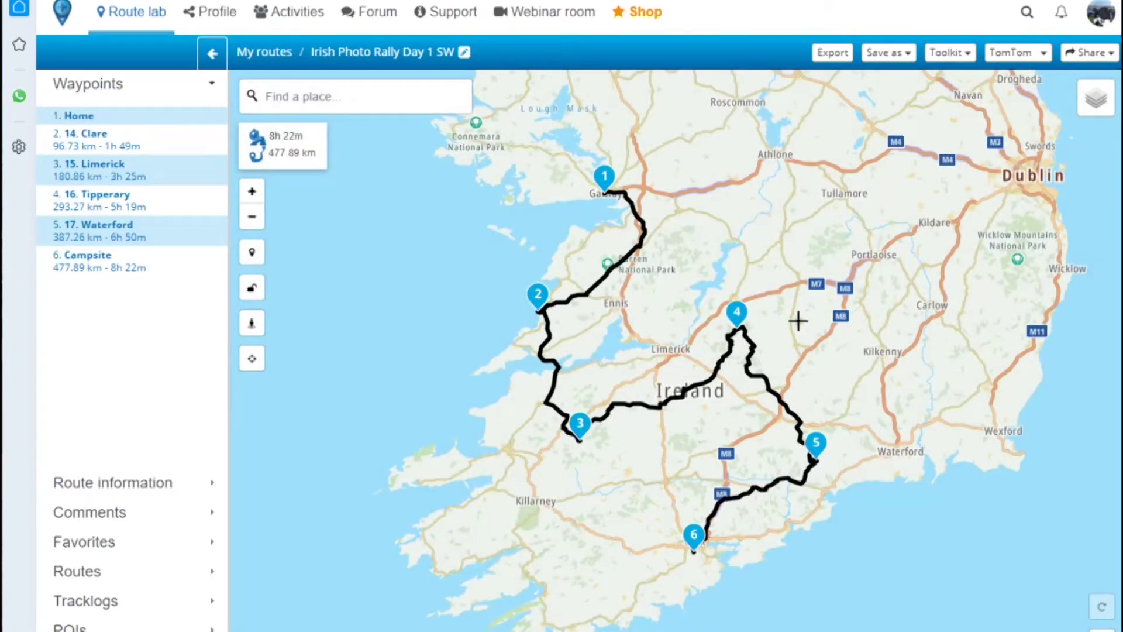
pyautogui.click(1043, 54)
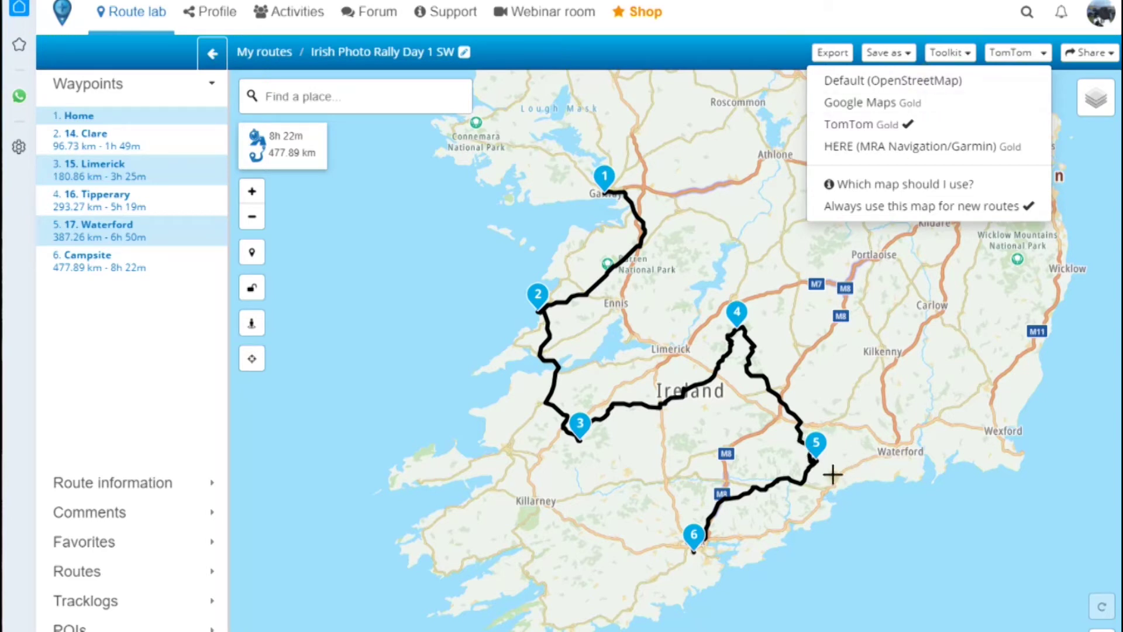
pyautogui.hotkey('ctrl', 'Tab')
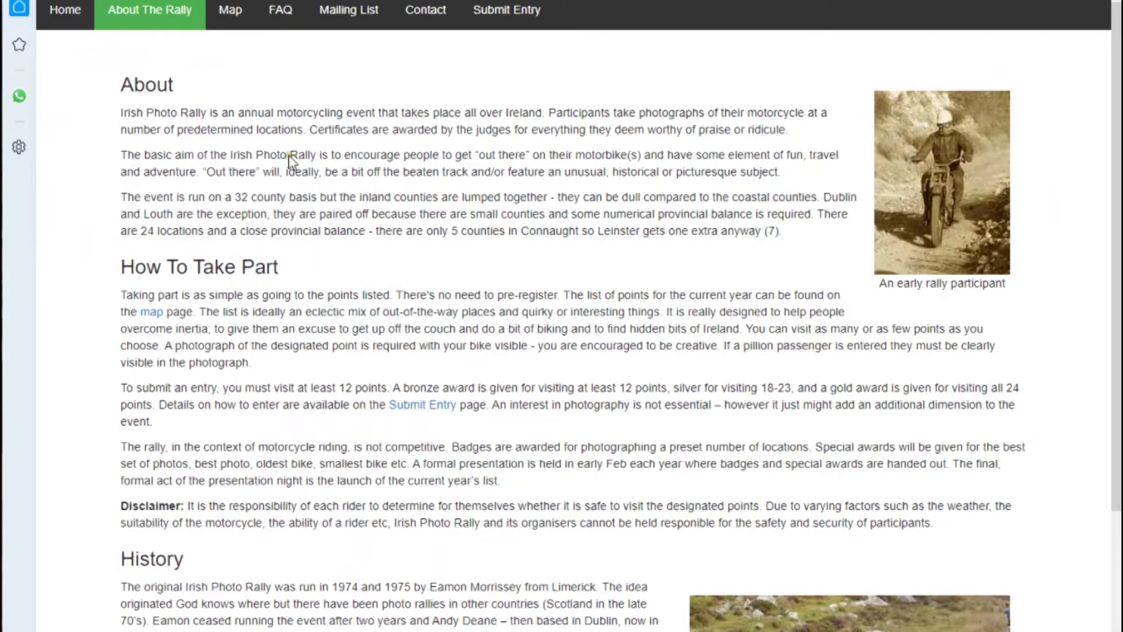
pyautogui.click(227, 21)
pyautogui.scroll(-3, 337, 325)
pyautogui.scroll(-9, 338, 332)
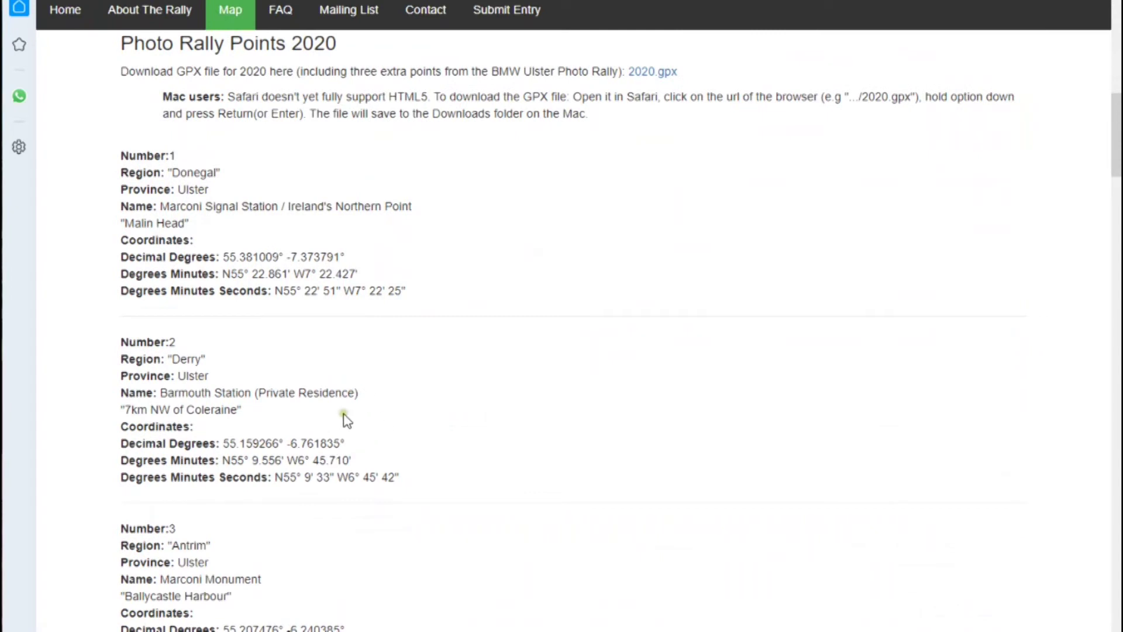
pyautogui.scroll(-3, 346, 421)
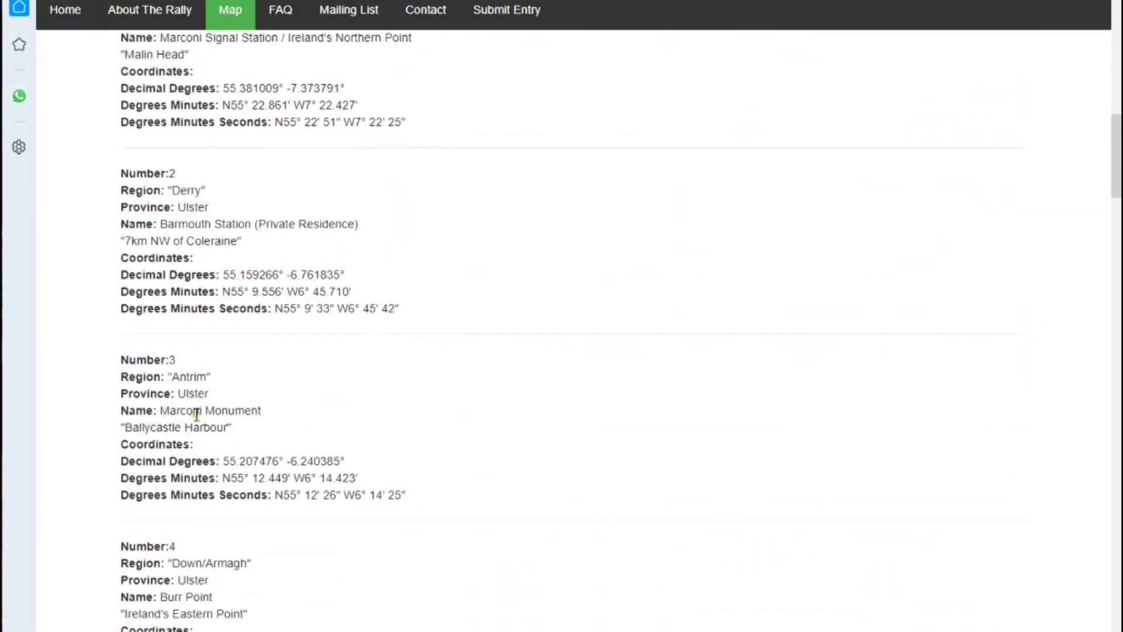
pyautogui.scroll(-4, 273, 489)
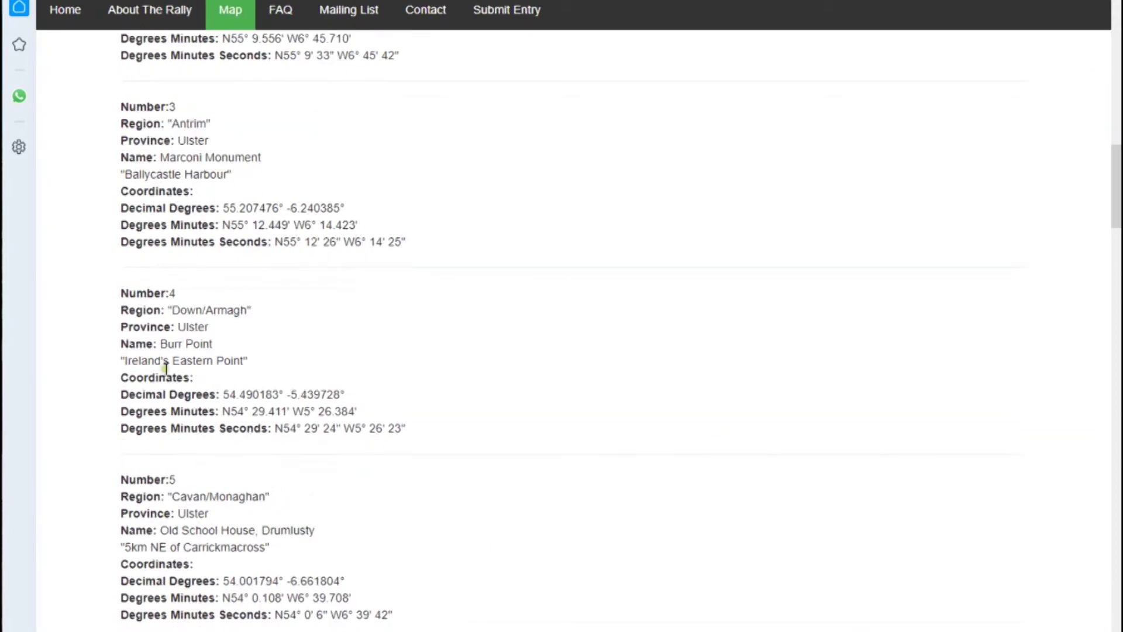
pyautogui.scroll(-4, 287, 404)
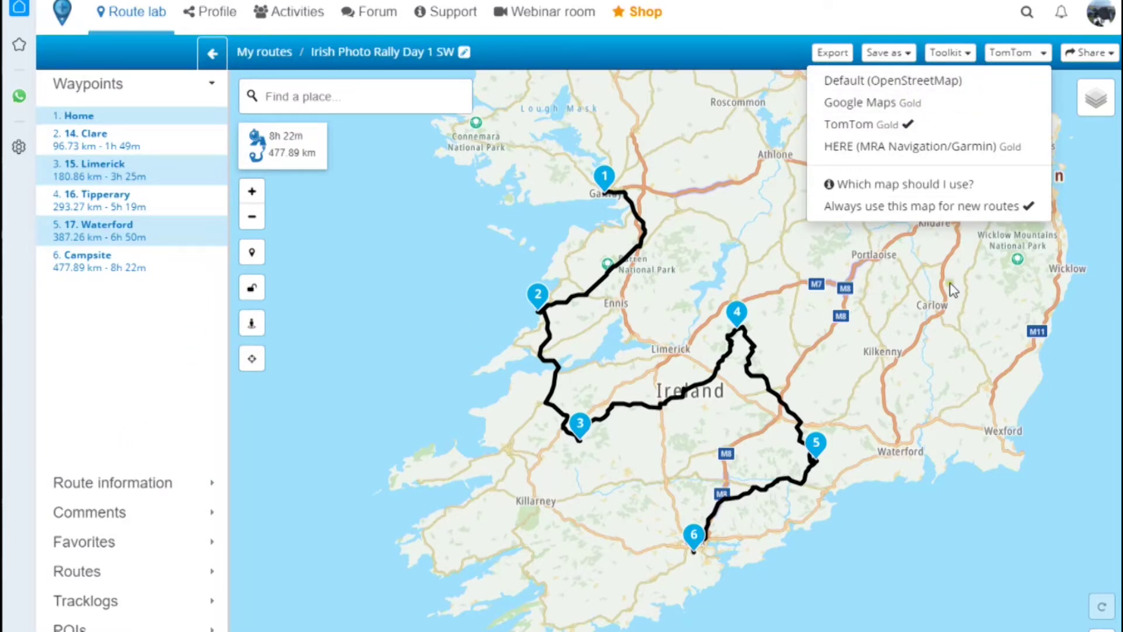
# - Close the map provider list and cancel the accidental new waypoint, keeping Day 1 SW at 477.89 km
pyautogui.click(909, 508)
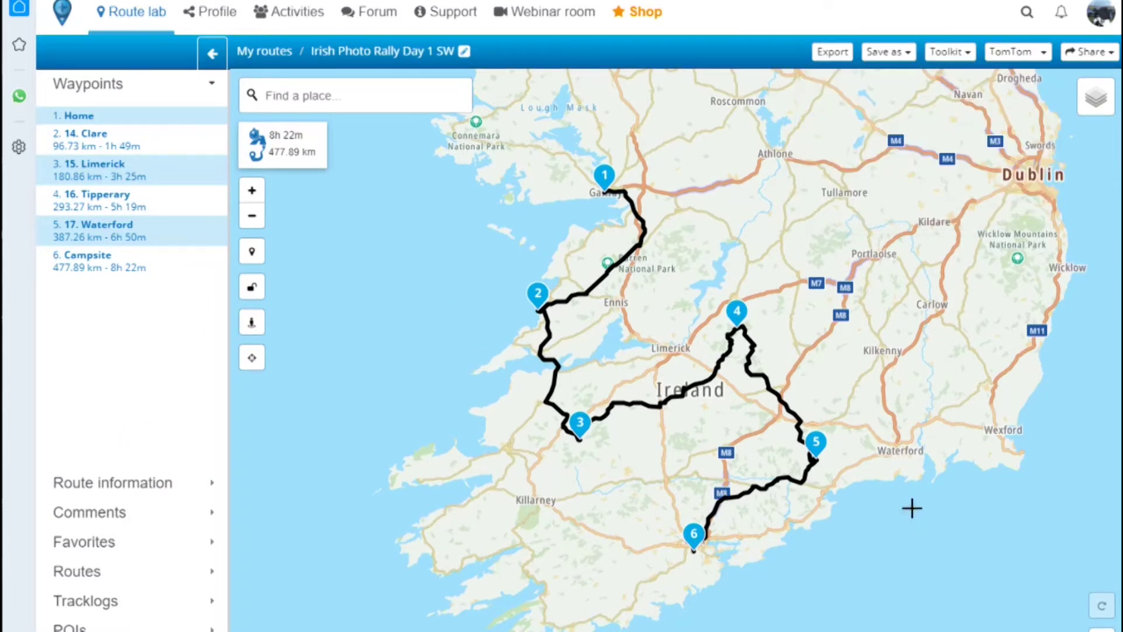
pyautogui.click(912, 508)
pyautogui.click(711, 150)
# - From My routes, open Irish Photo Rally Day 2 SW (Campsite, Cork, Kerry; 554.61 km) in Route lab
pyautogui.click(280, 54)
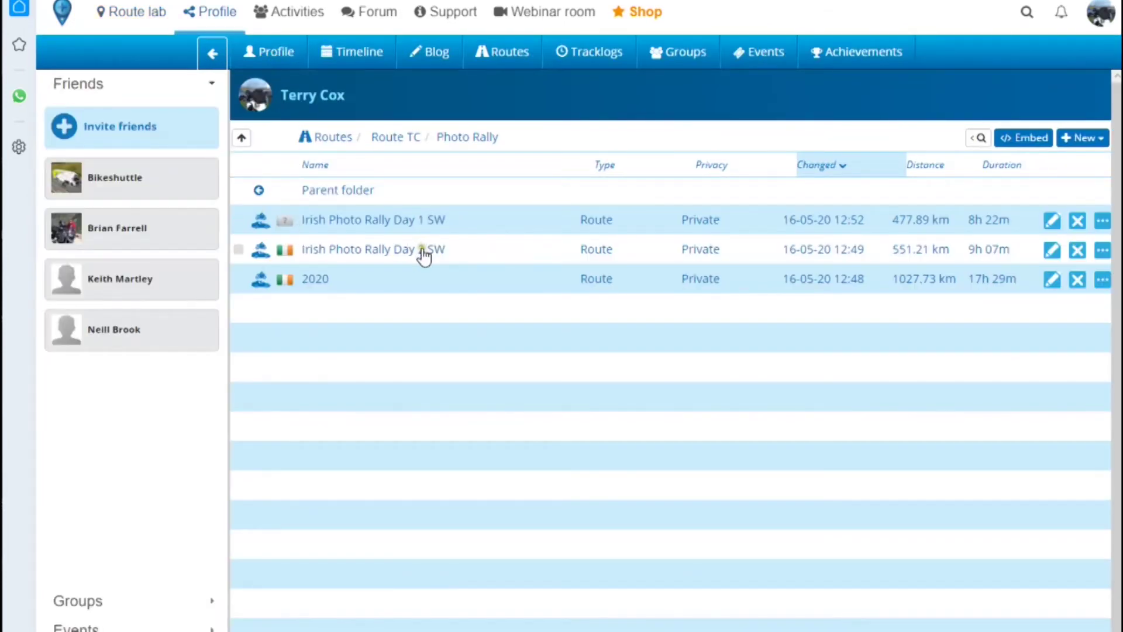
pyautogui.click(423, 252)
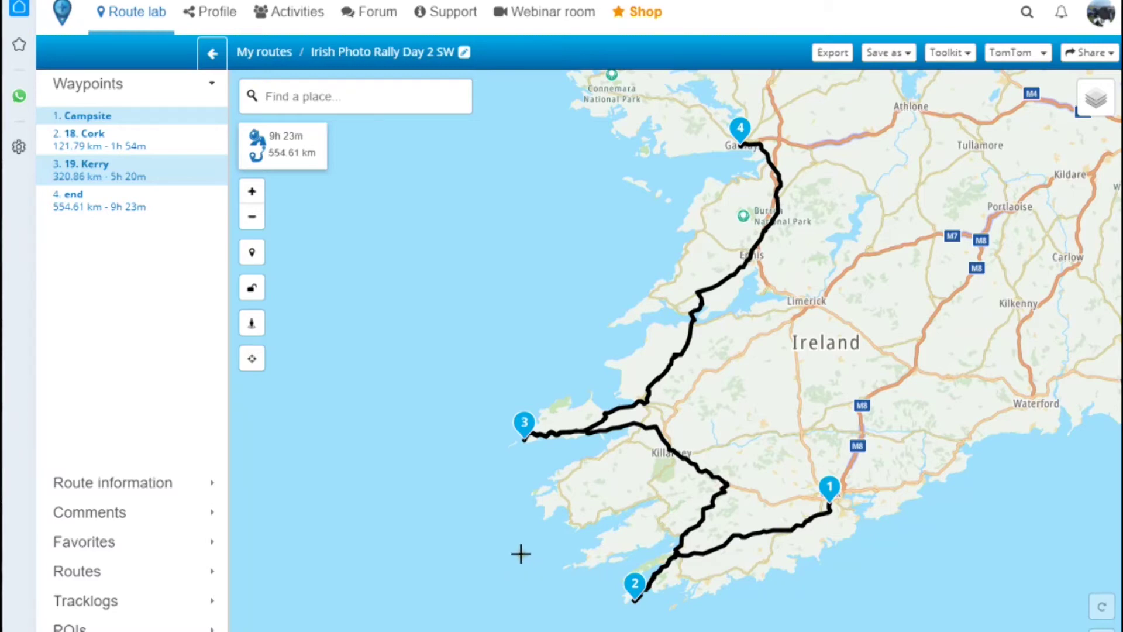
# - Zoom to Bear Island and add a waypoint on the coast road just north of it
pyautogui.moveTo(517, 534); pyautogui.dragTo(484, 321)
pyautogui.scroll(2, 481, 351)
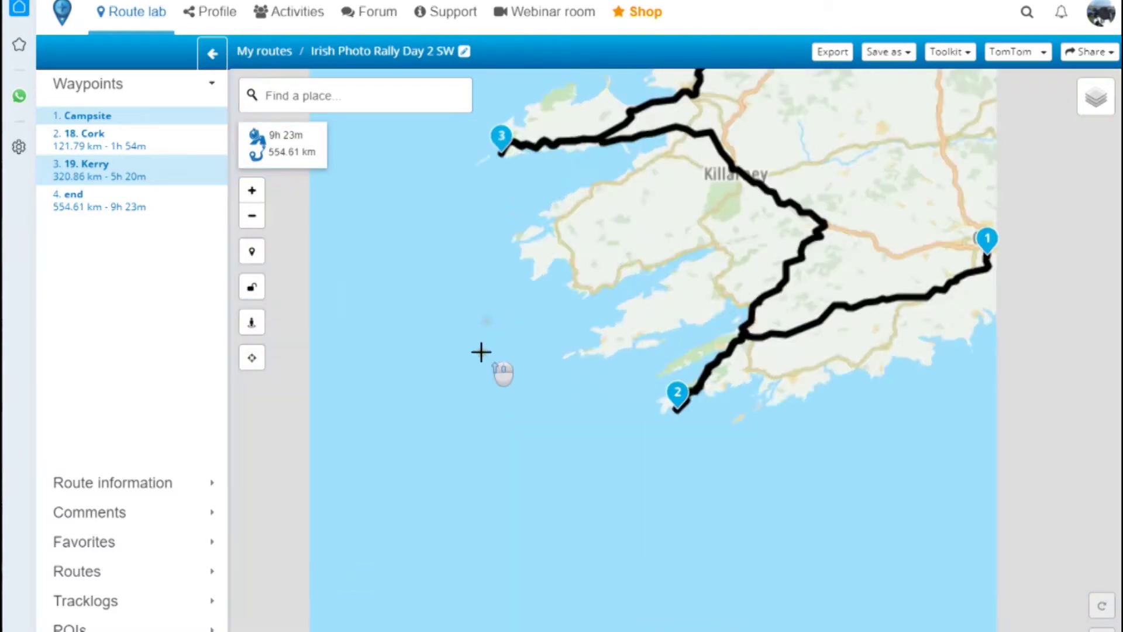
pyautogui.scroll(-2, 679, 541)
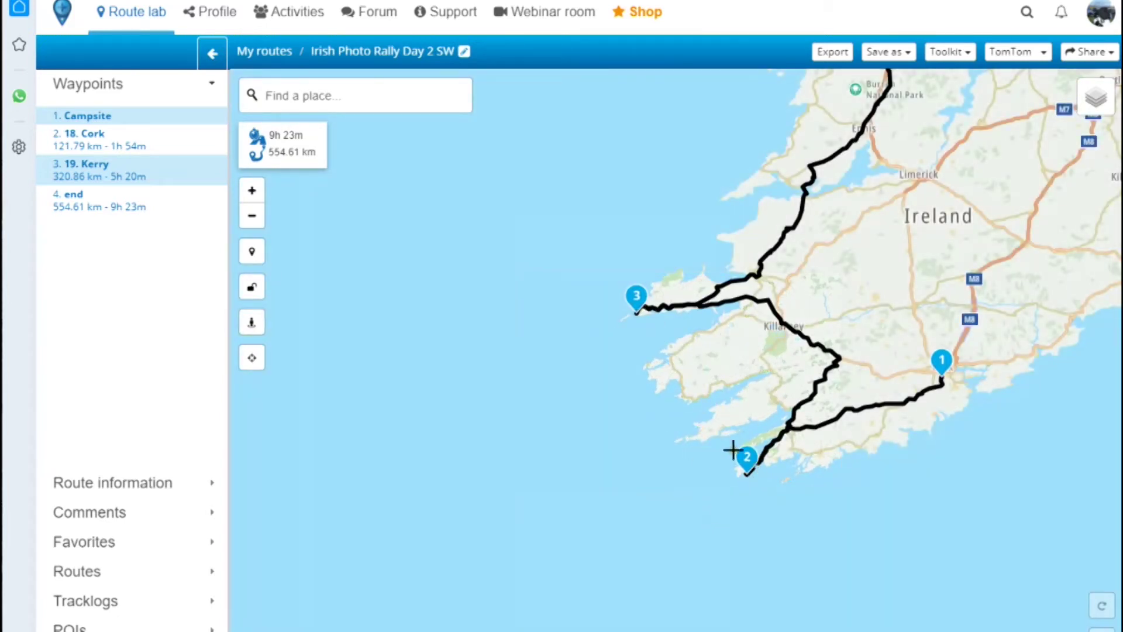
pyautogui.scroll(2, 662, 472)
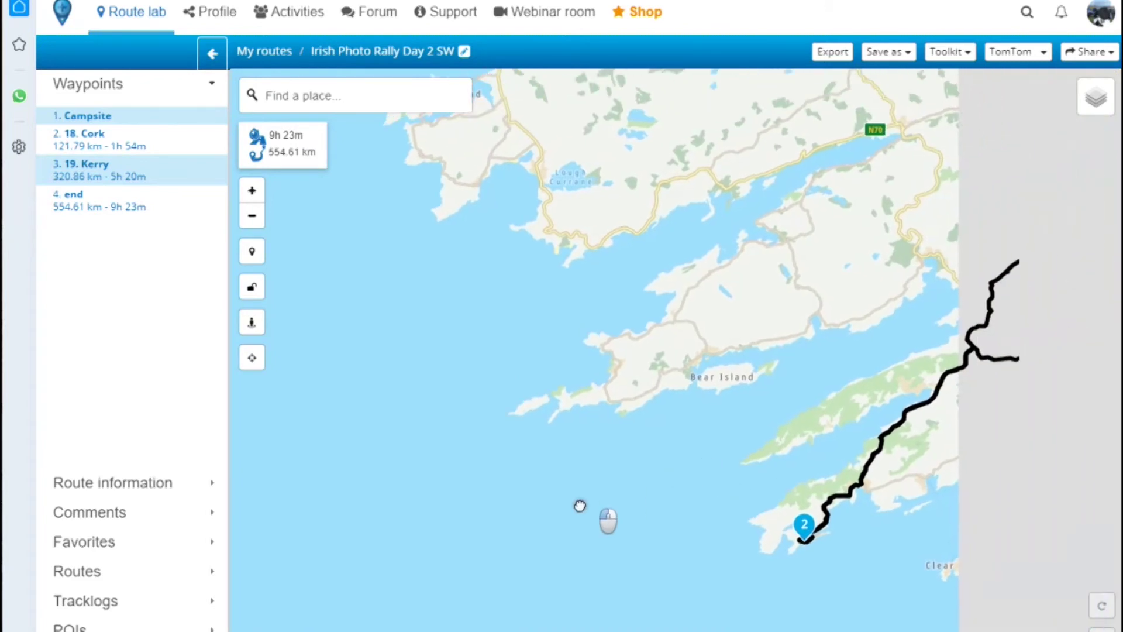
pyautogui.scroll(3, 598, 484)
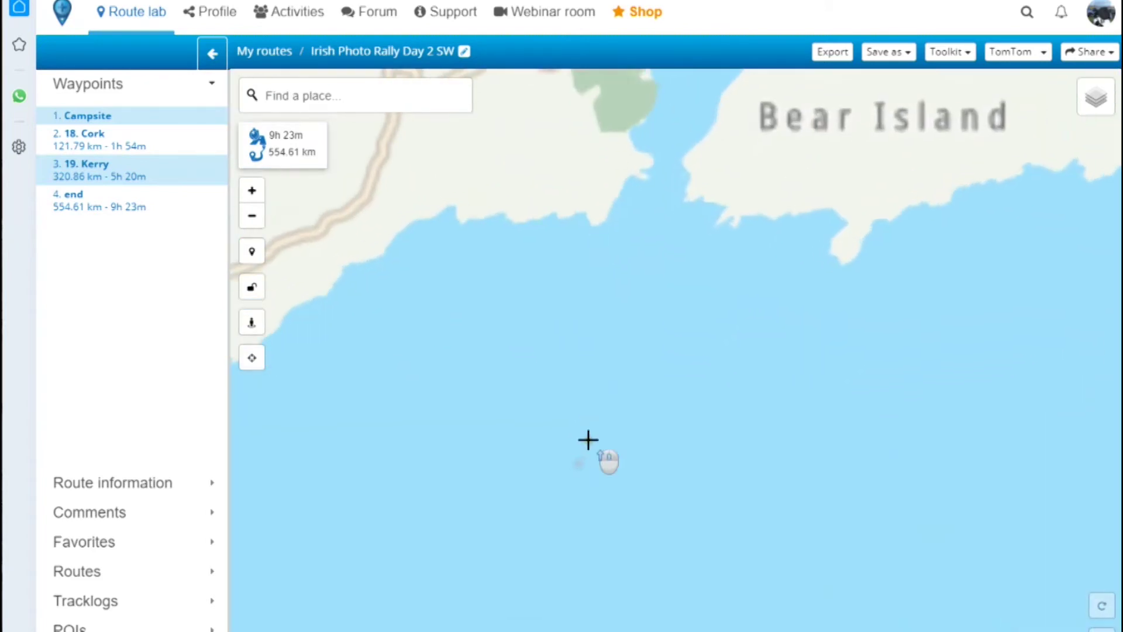
pyautogui.scroll(-2, 703, 395)
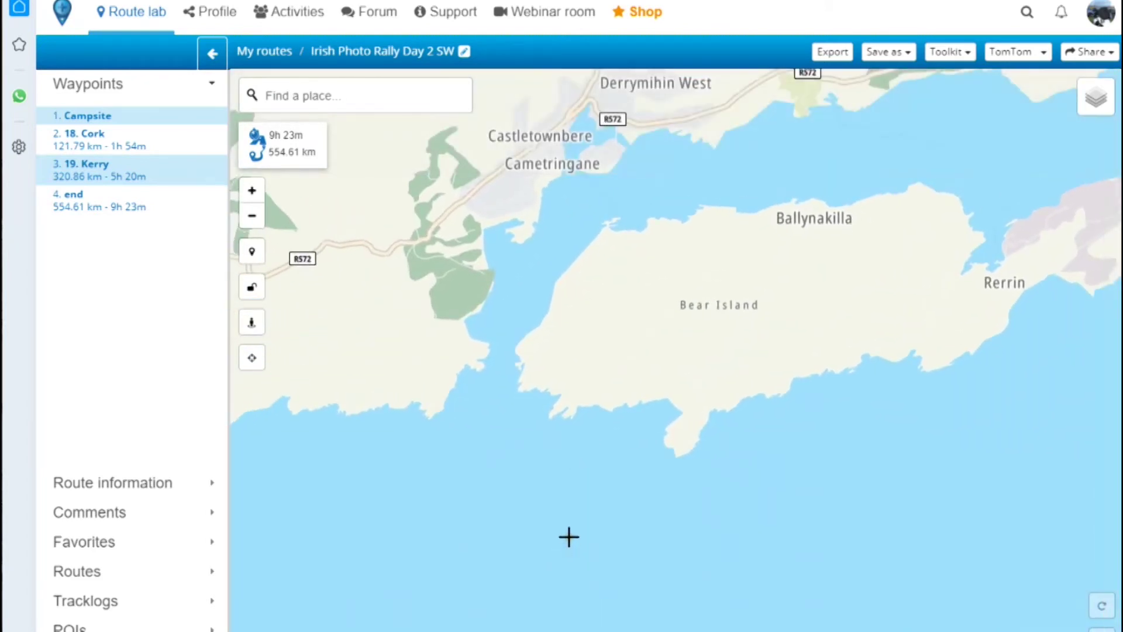
pyautogui.scroll(-2, 568, 536)
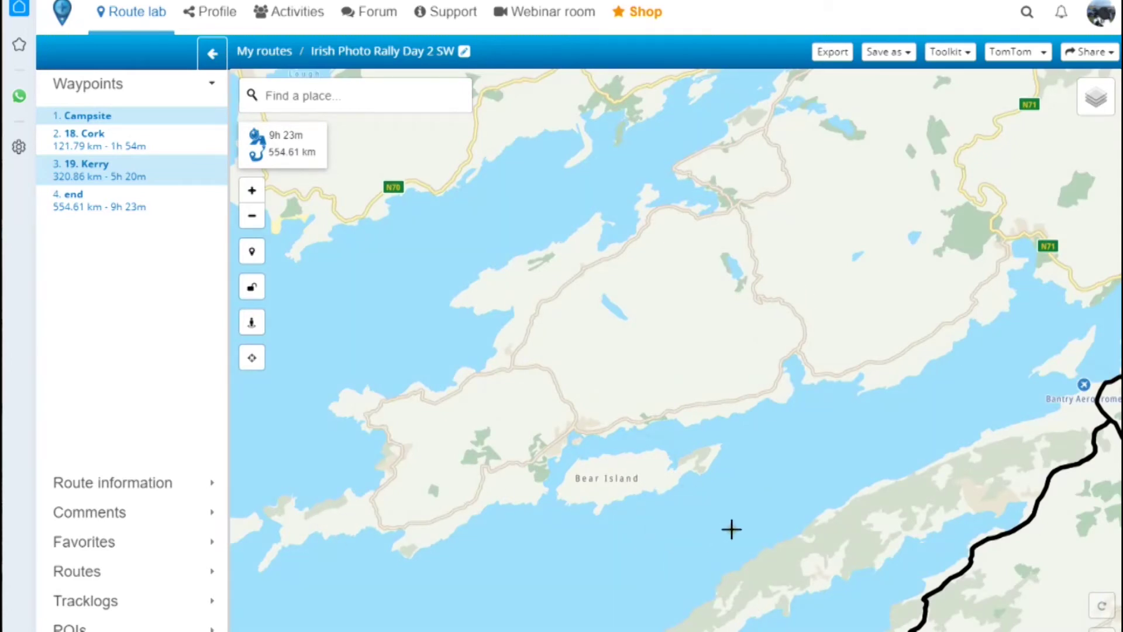
pyautogui.scroll(-2, 732, 528)
pyautogui.scroll(3, 704, 520)
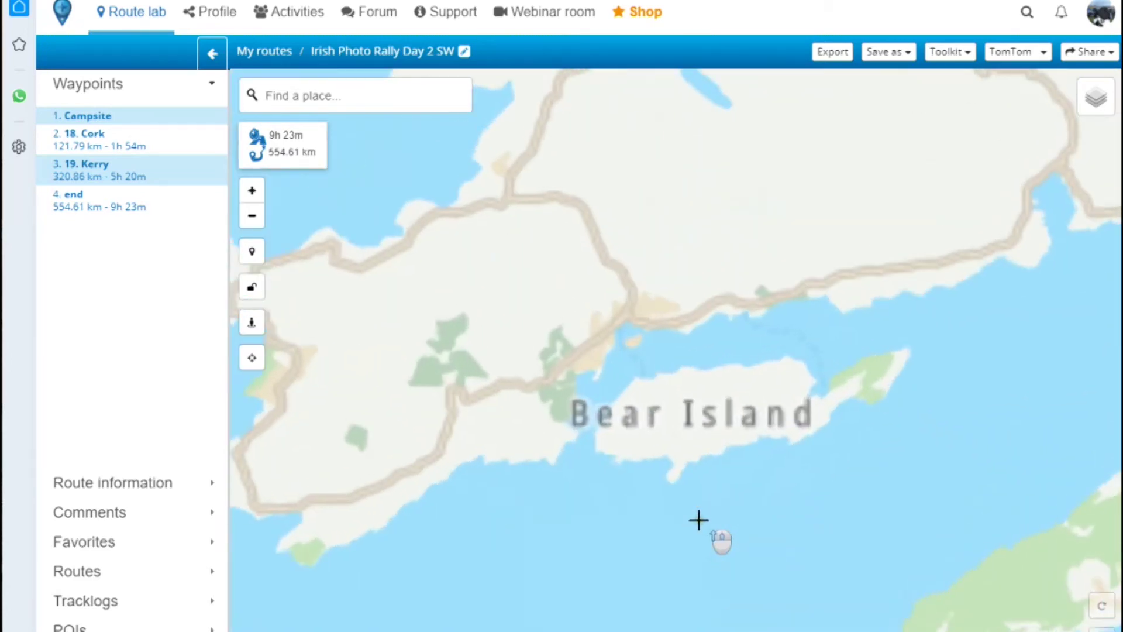
pyautogui.click(908, 261)
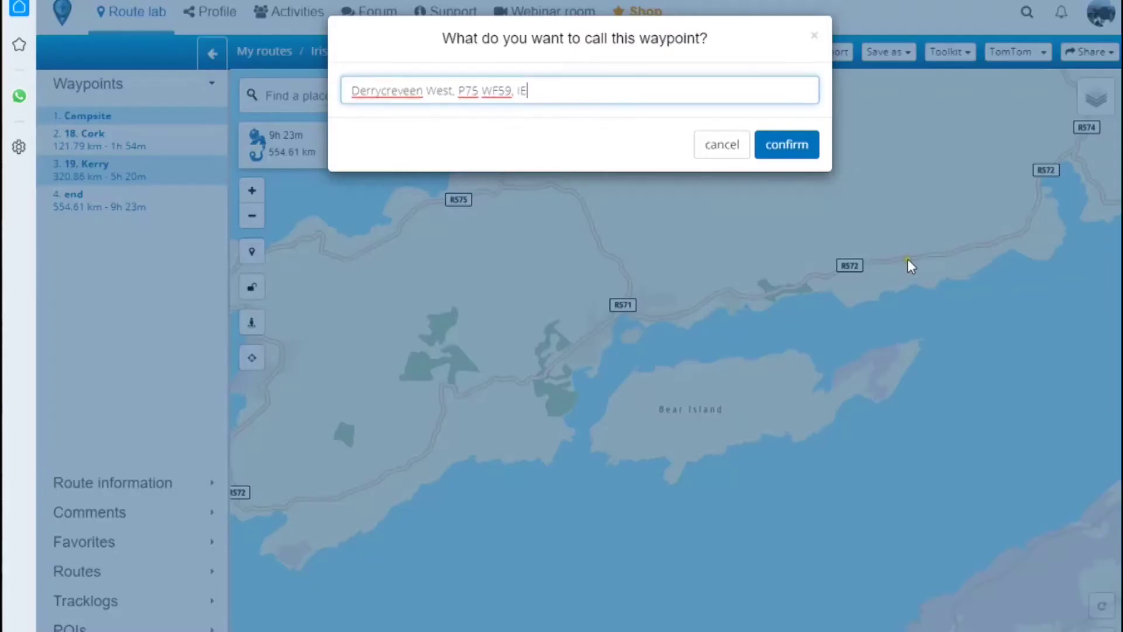
# - Append waypoints R572 Bohernoe, R572 Killough West and R571 Coolownig, bringing Day 2 to 895.89 km
pyautogui.click(710, 145)
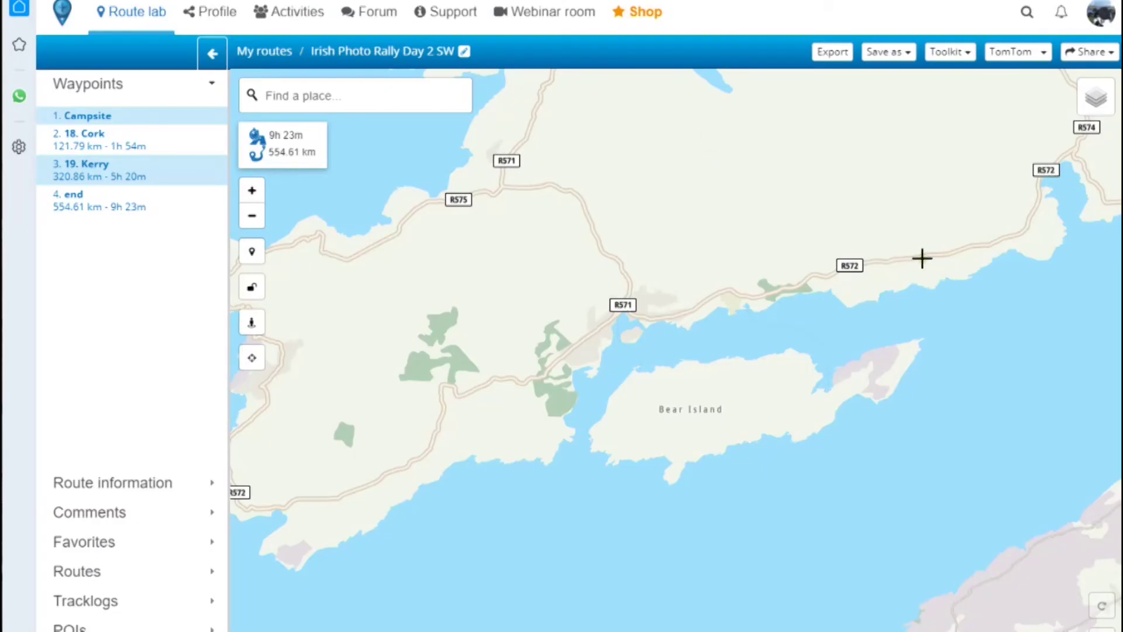
pyautogui.click(887, 397)
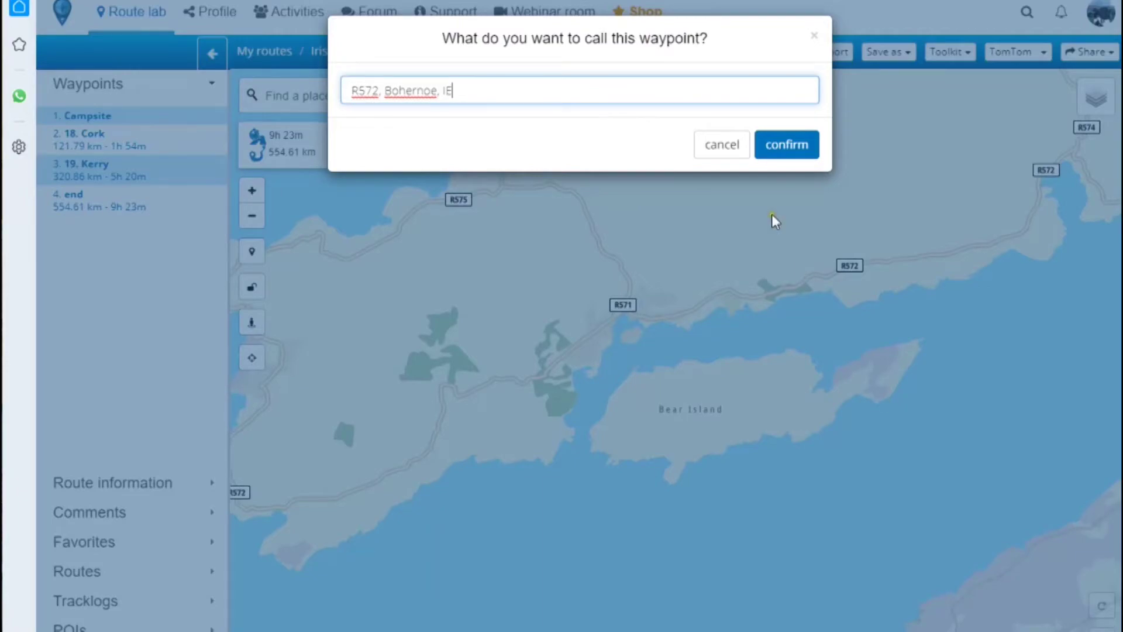
pyautogui.click(786, 146)
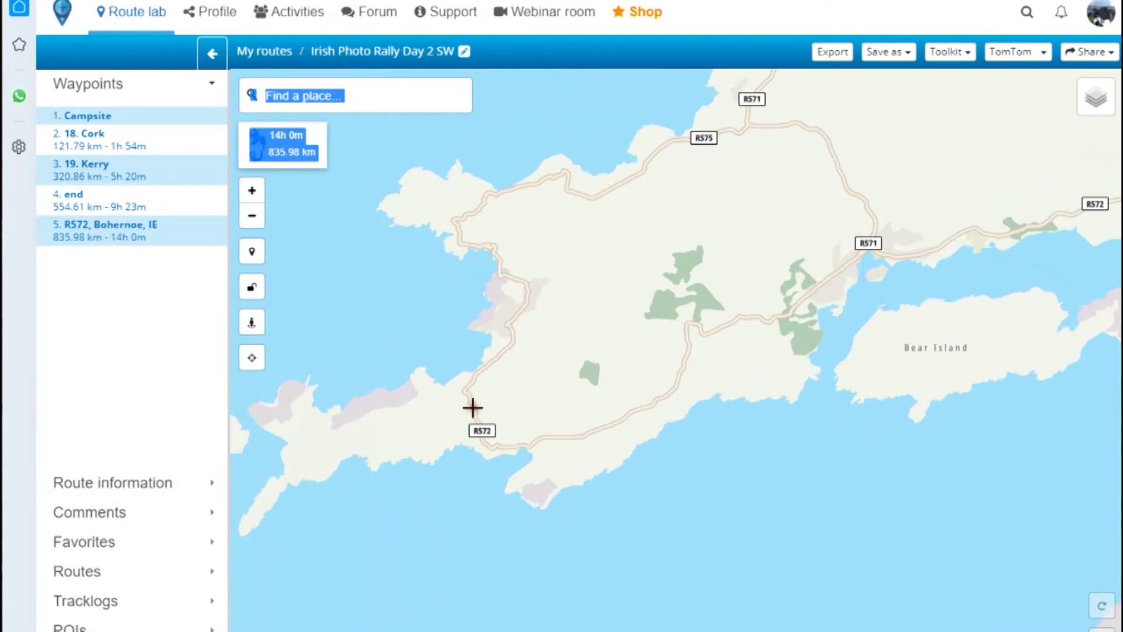
pyautogui.click(472, 408)
pyautogui.click(813, 150)
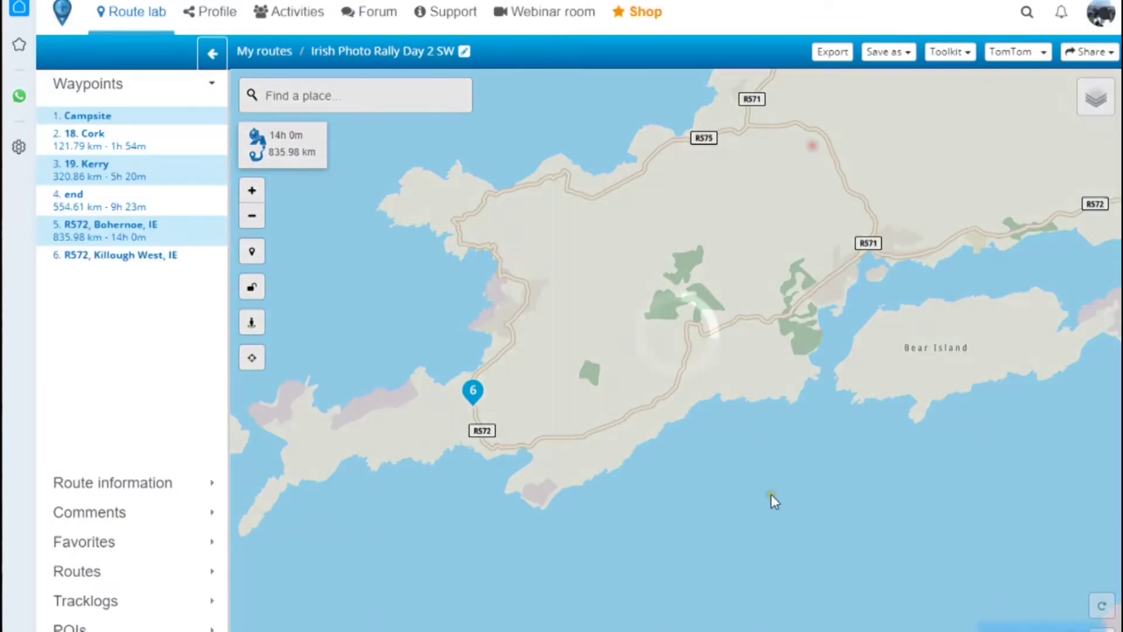
pyautogui.moveTo(826, 361); pyautogui.dragTo(756, 615)
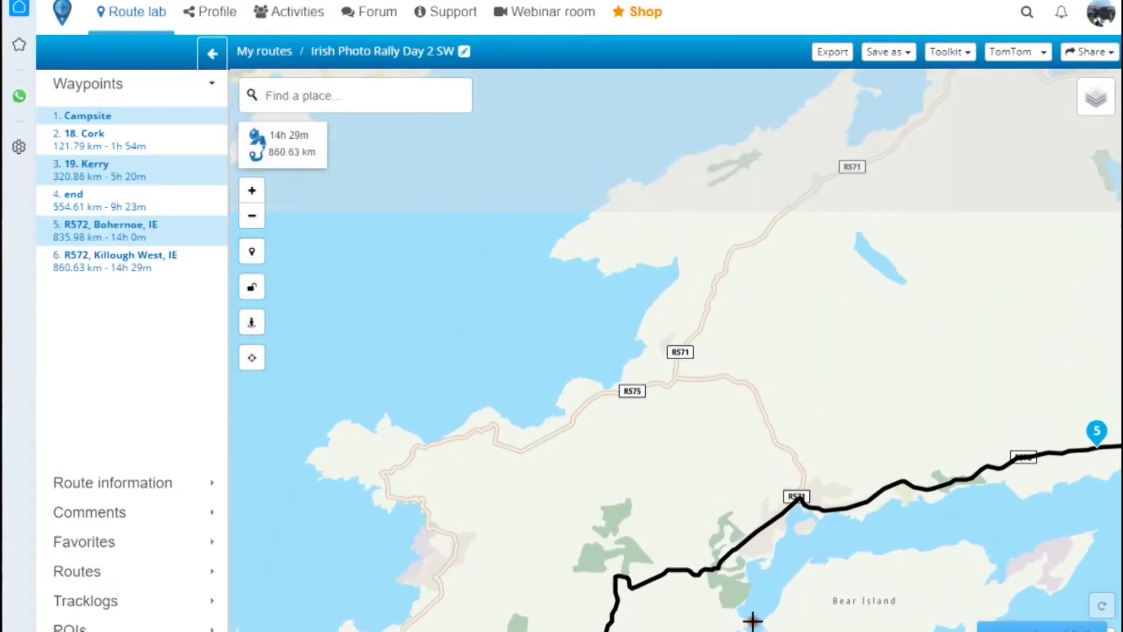
pyautogui.moveTo(857, 309); pyautogui.dragTo(741, 530)
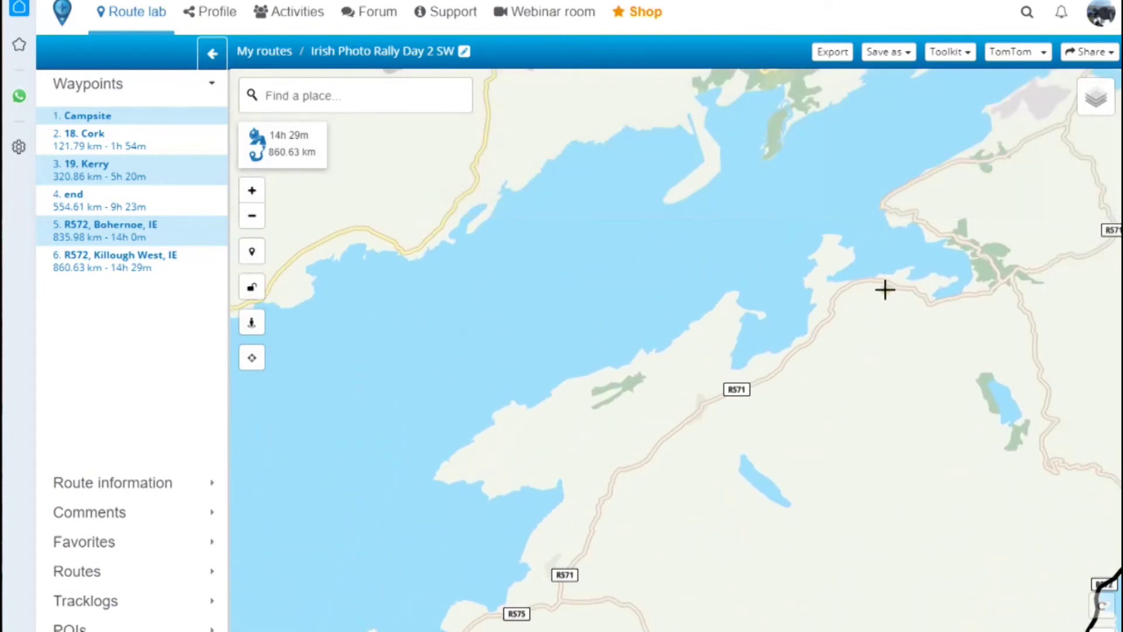
pyautogui.click(868, 281)
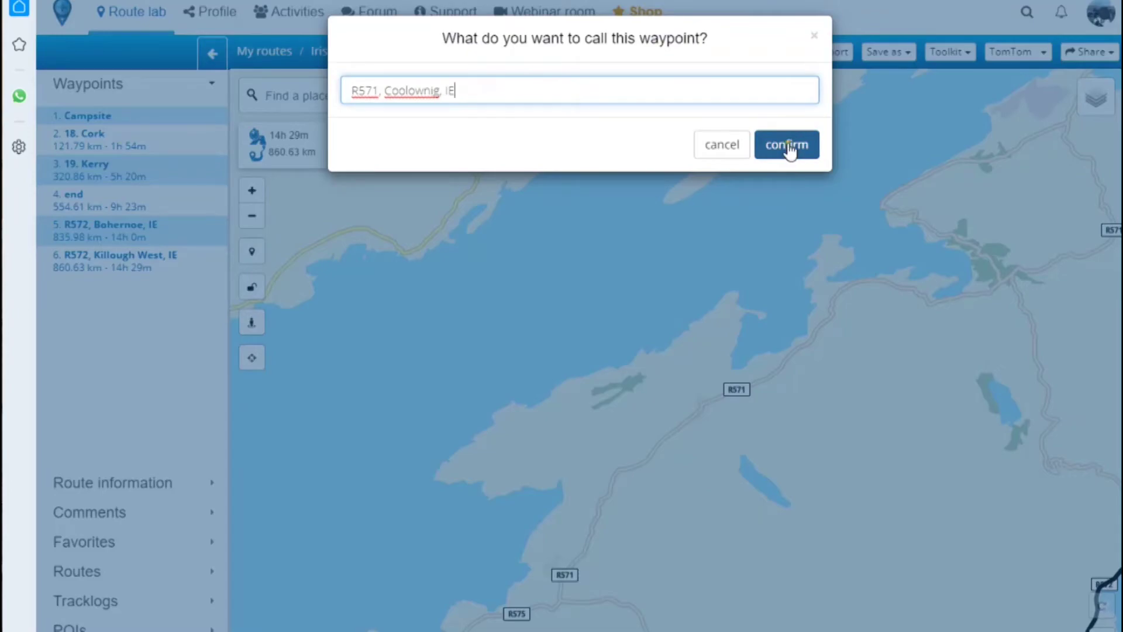
pyautogui.click(787, 145)
pyautogui.scroll(-1, 639, 478)
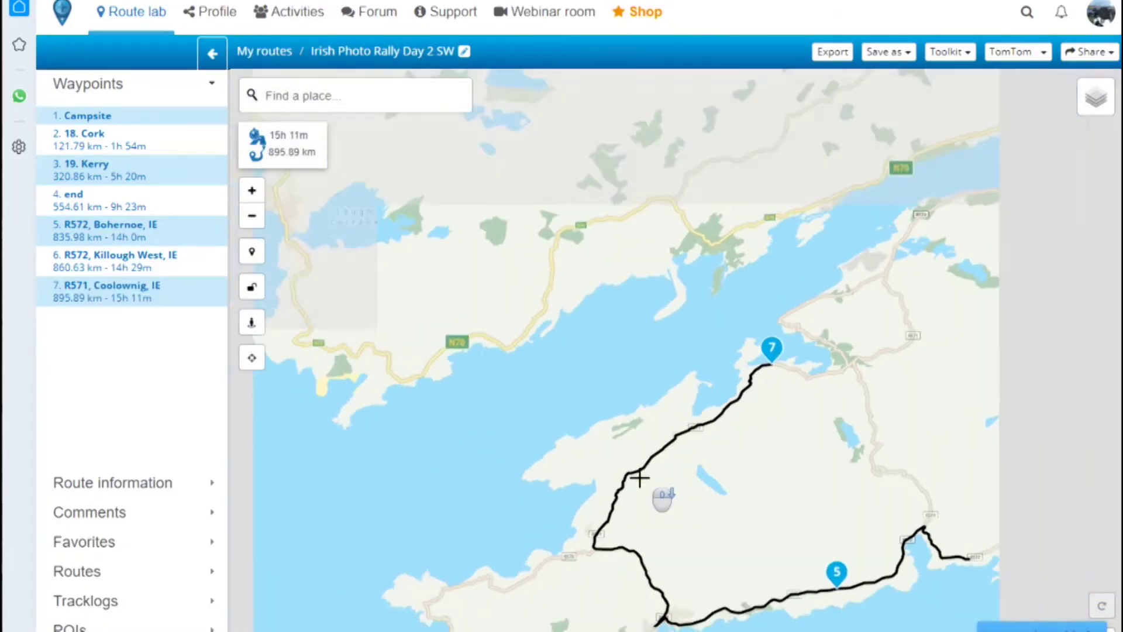
pyautogui.scroll(-2, 634, 474)
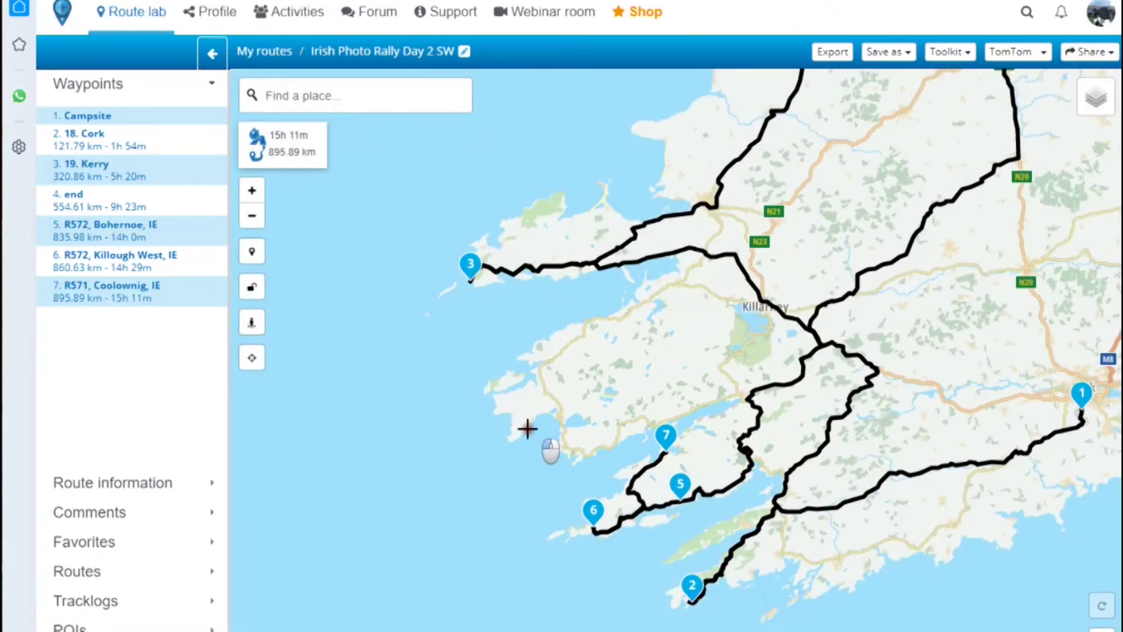
# - Move Bohernoe, Killough West and Coolownig to positions 3–5 between Cork and Kerry (650.59 km, 11h 1m)
pyautogui.moveTo(527, 428); pyautogui.dragTo(514, 348)
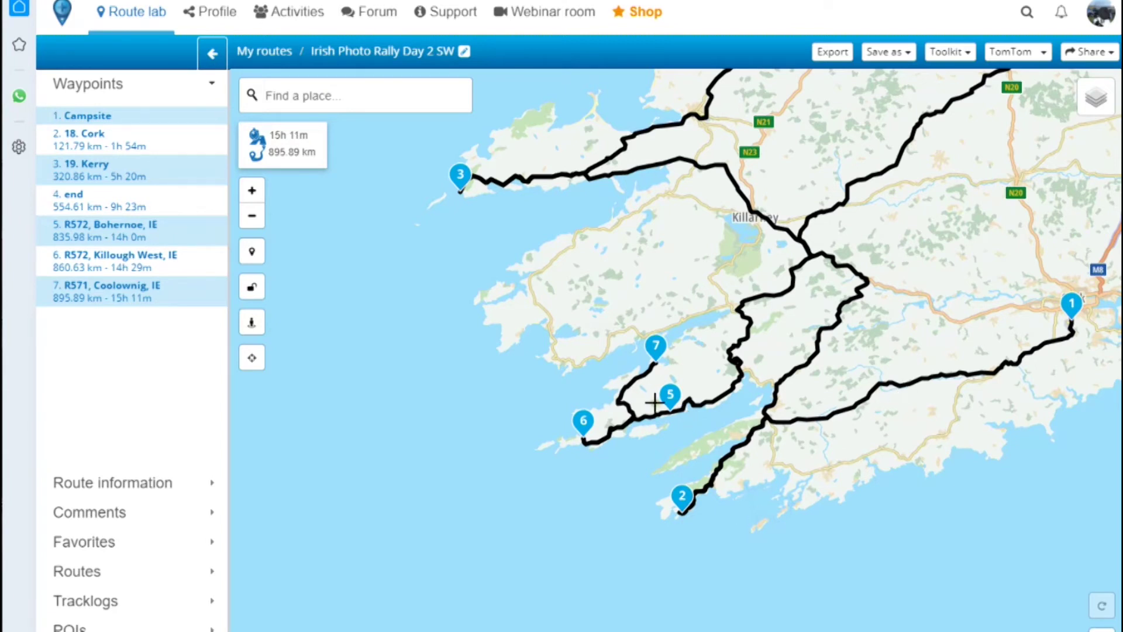
pyautogui.moveTo(82, 231); pyautogui.dragTo(77, 181)
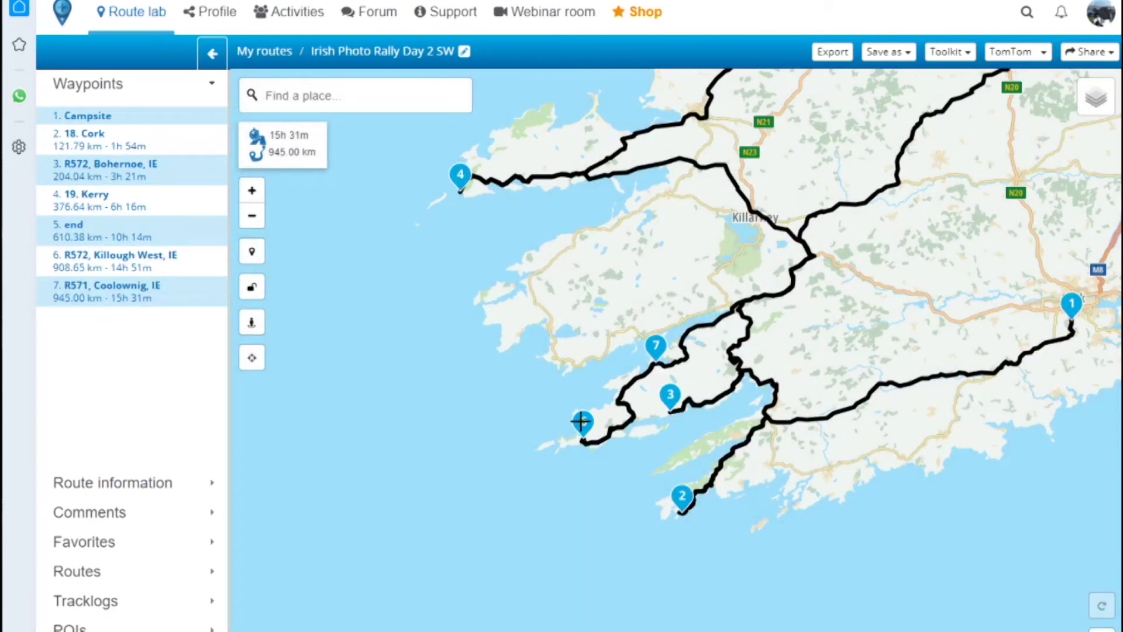
pyautogui.moveTo(84, 270); pyautogui.dragTo(88, 216)
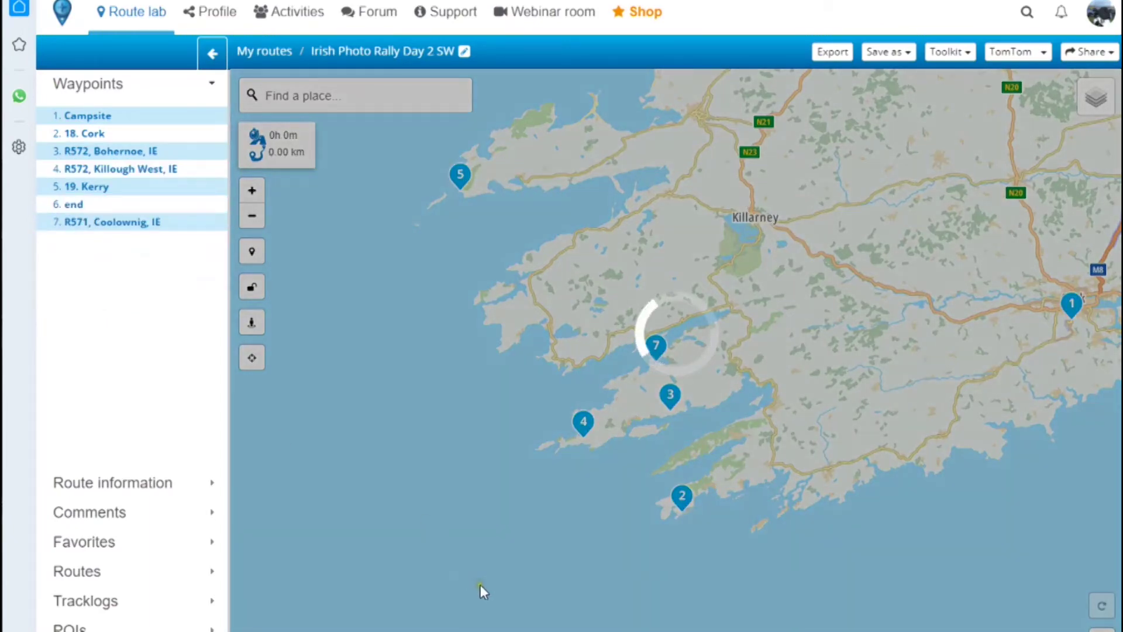
pyautogui.scroll(1, 539, 489)
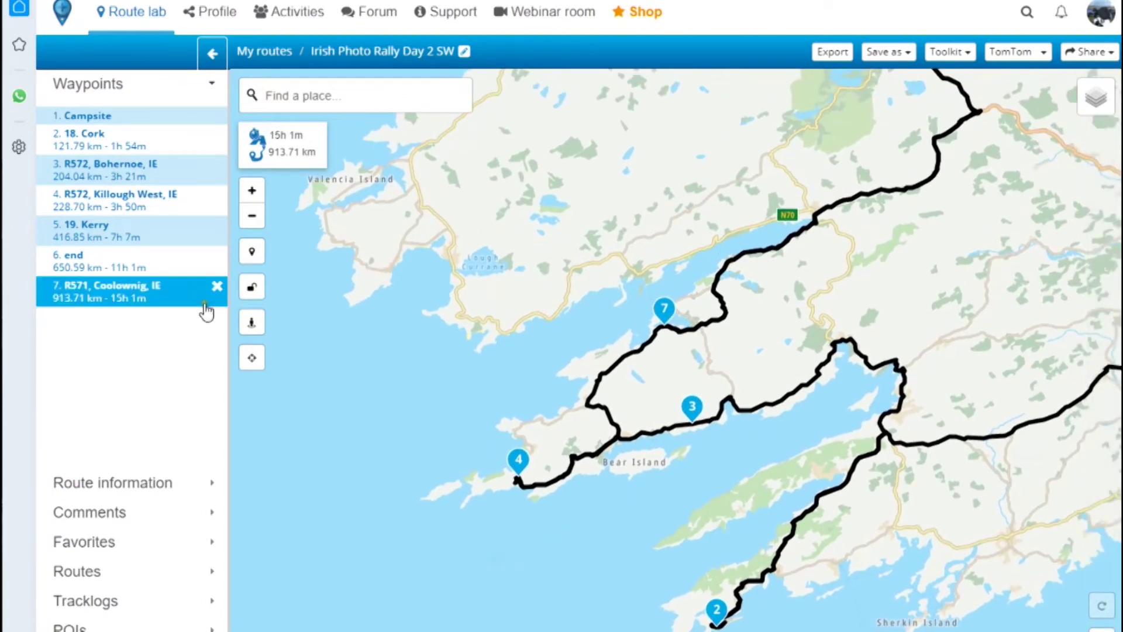
pyautogui.moveTo(85, 297); pyautogui.dragTo(105, 240)
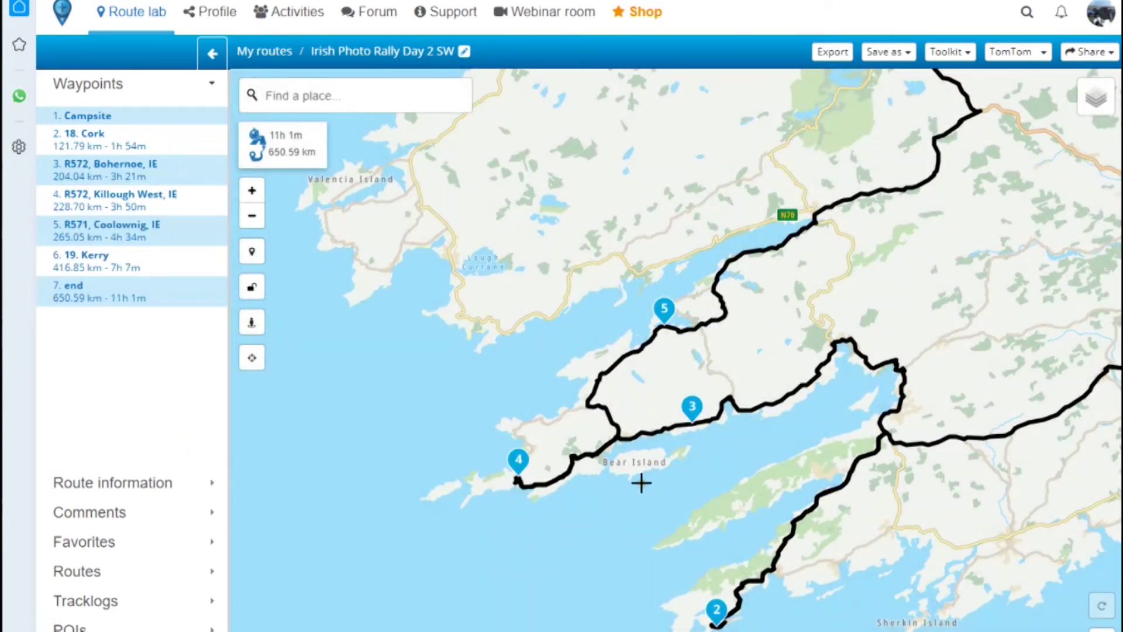
pyautogui.scroll(2, 509, 426)
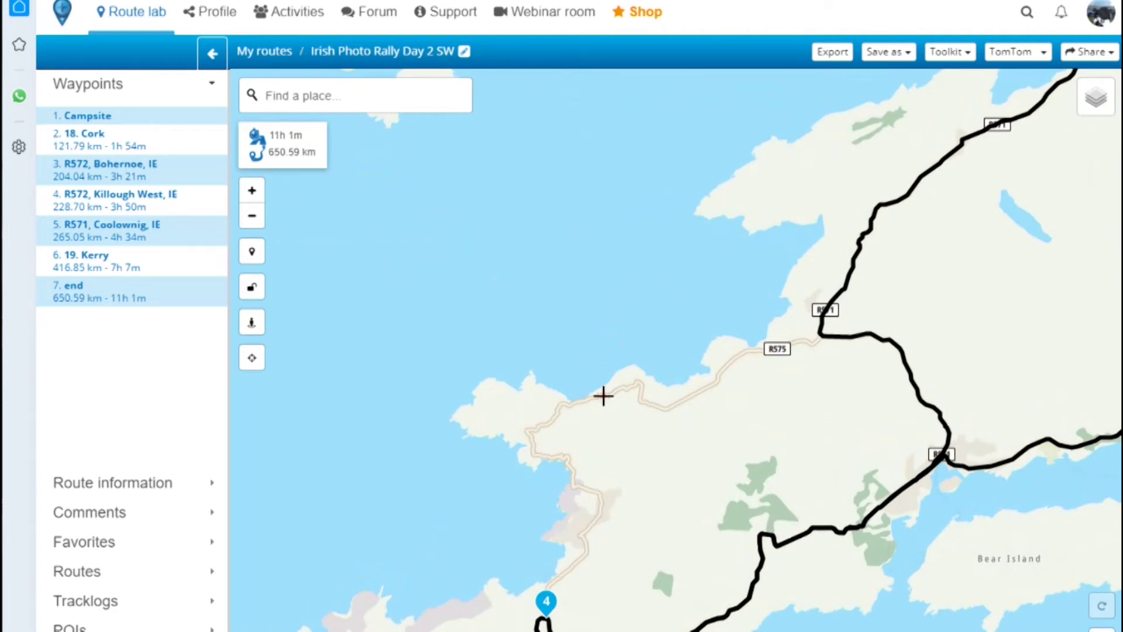
# - Add an R575 Caherkeen waypoint and place it fifth, before Coolownig (648.54 km, 11h 9m)
pyautogui.click(603, 395)
pyautogui.click(785, 146)
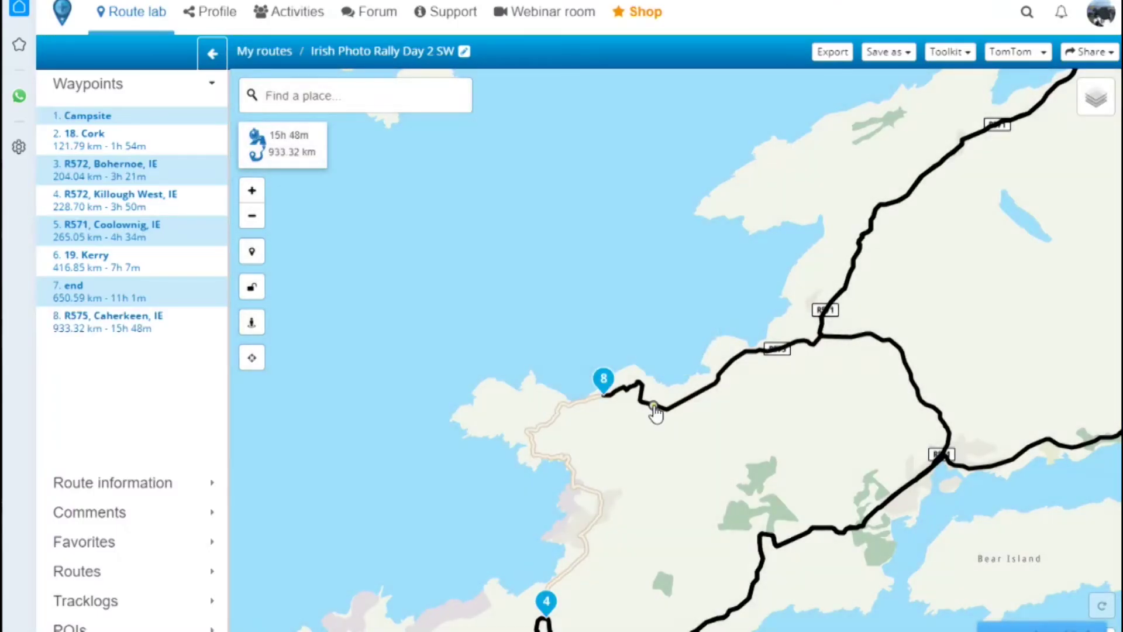
pyautogui.moveTo(88, 327); pyautogui.dragTo(88, 241)
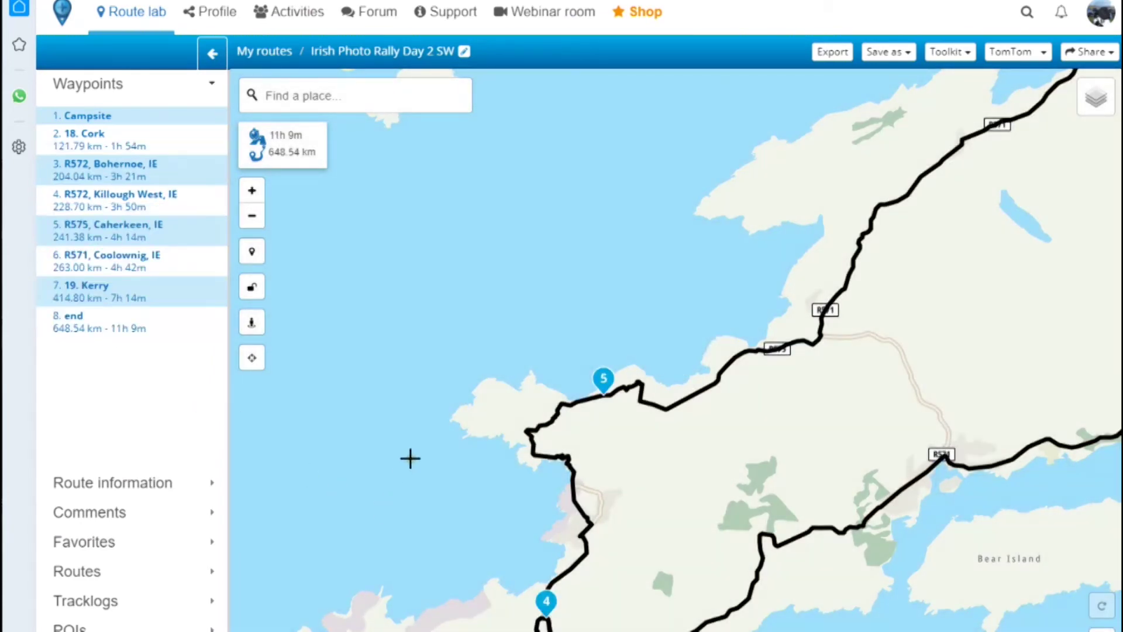
# - Zoom and pan the map to see the whole 648.54 km Day 2 route across western Ireland
pyautogui.scroll(-2, 409, 456)
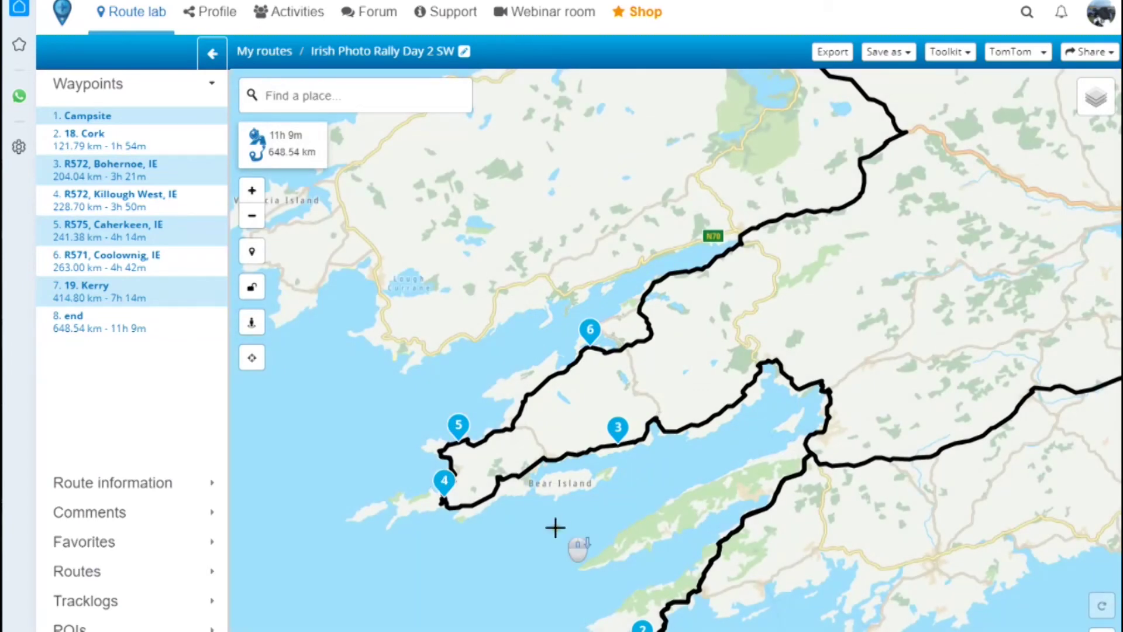
pyautogui.scroll(-1, 554, 524)
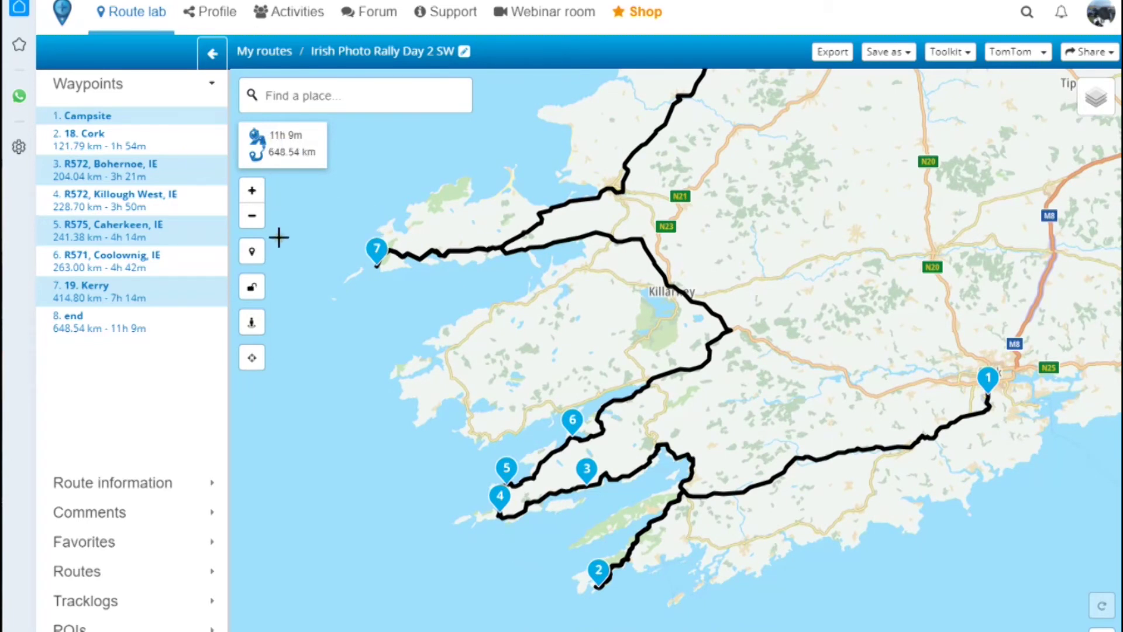
pyautogui.scroll(-2, 318, 478)
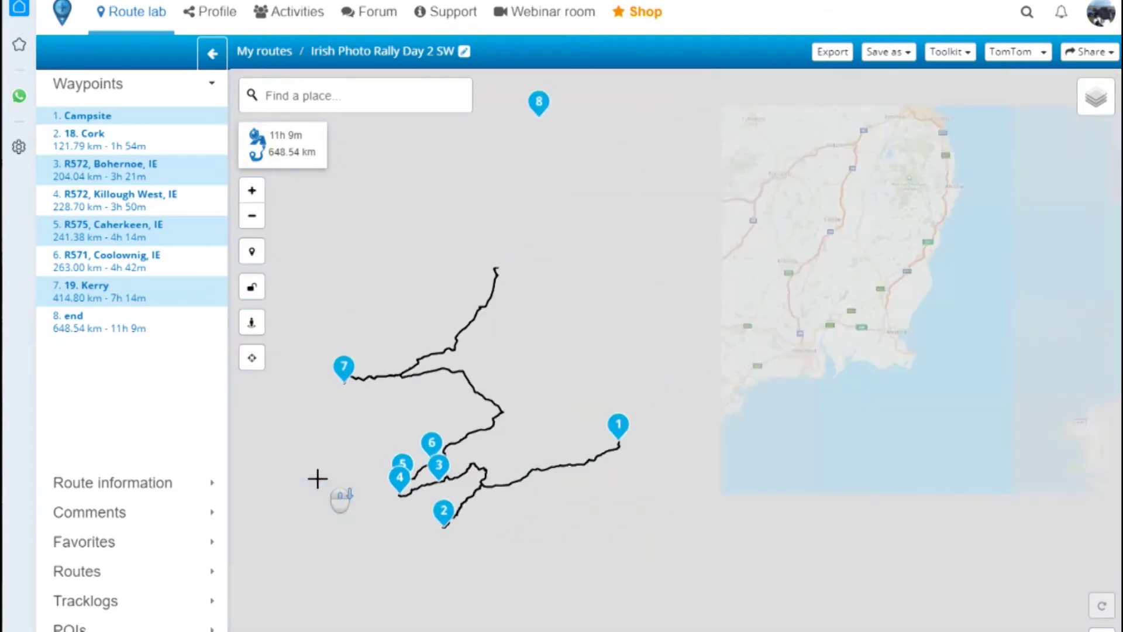
pyautogui.scroll(1, 314, 477)
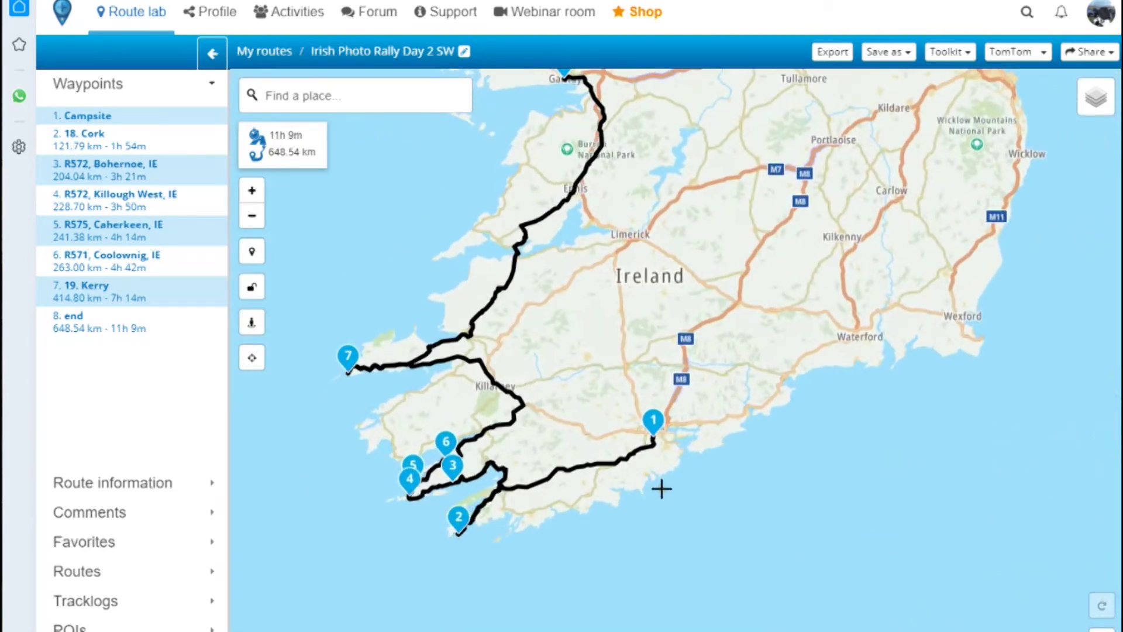
pyautogui.scroll(-2, 661, 488)
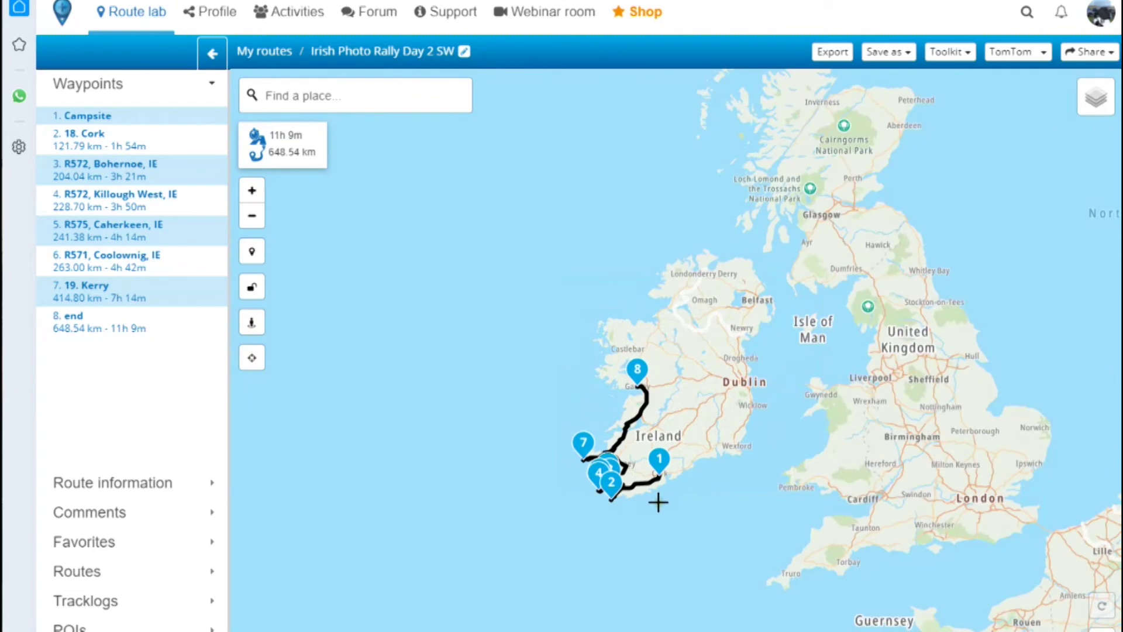
pyautogui.scroll(2, 659, 502)
pyautogui.moveTo(727, 459); pyautogui.dragTo(742, 583)
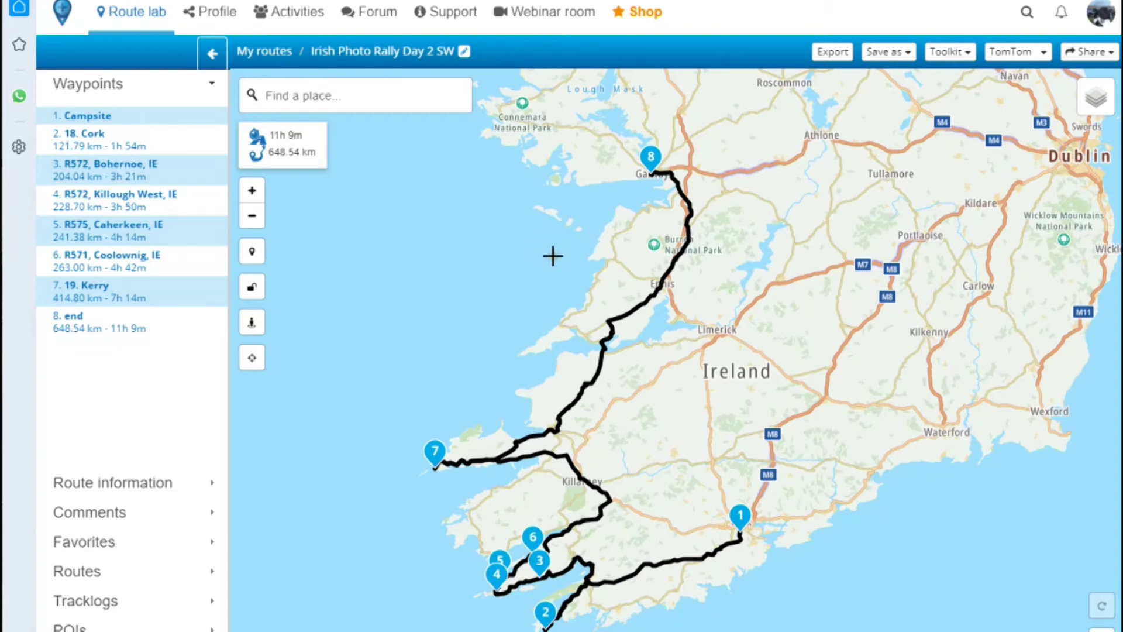
# - Save Irish Photo Rally Day 2 SW as an .itn route and go back to the Photo Rally folder
pyautogui.click(908, 54)
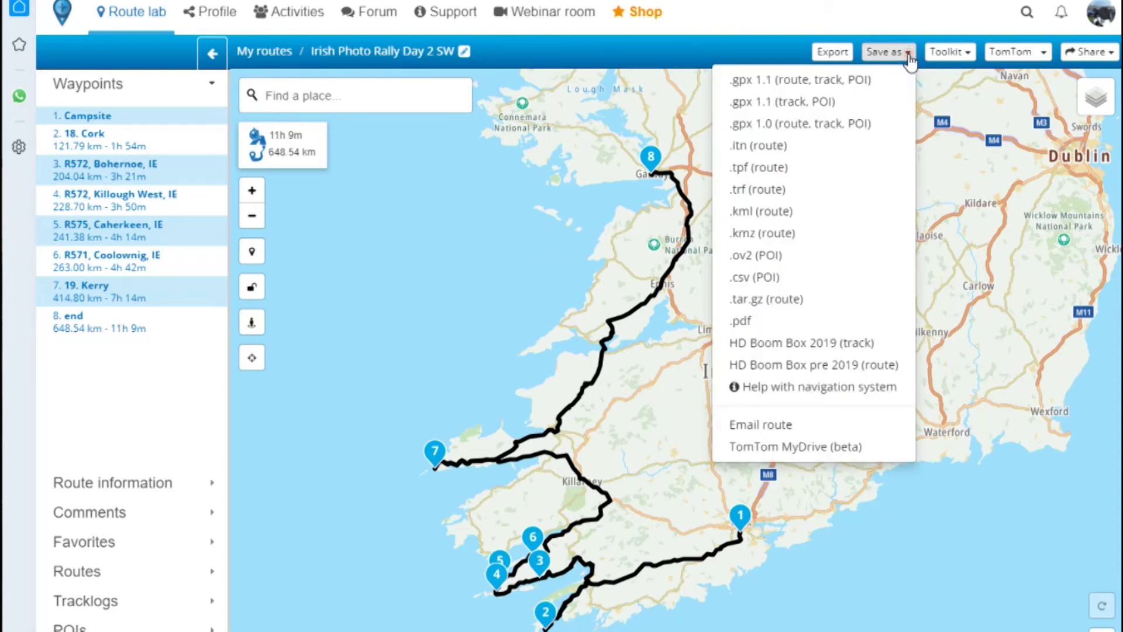
pyautogui.click(758, 153)
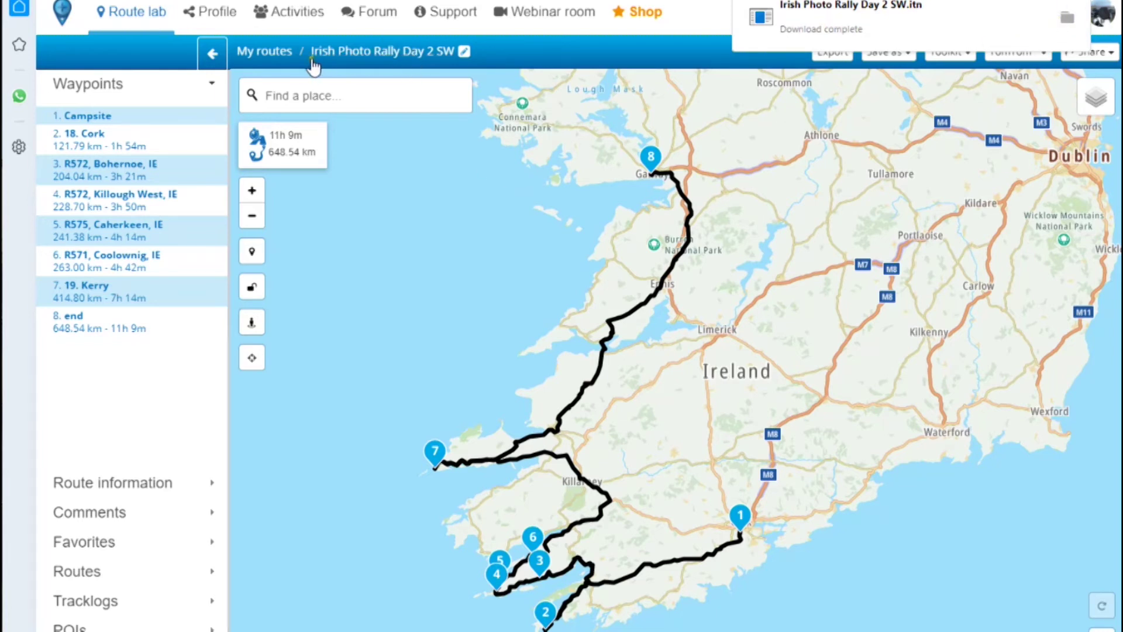
pyautogui.click(279, 54)
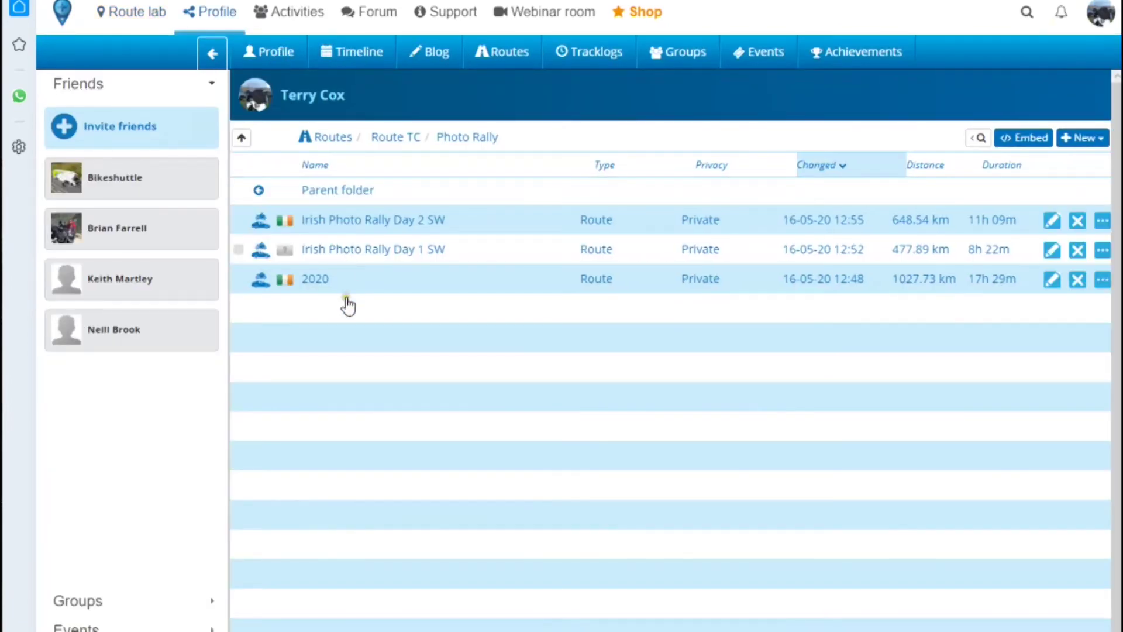
# - Save Irish Photo Rally Day 1 SW as an .itn route and show it in Downloads
pyautogui.click(416, 251)
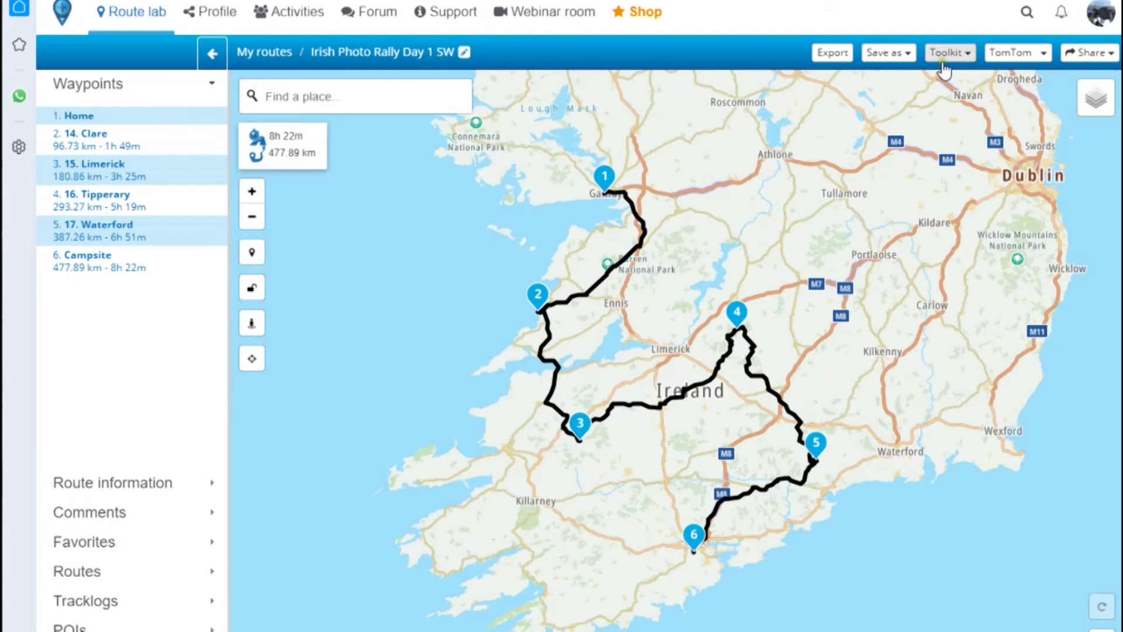
pyautogui.click(903, 54)
pyautogui.click(741, 149)
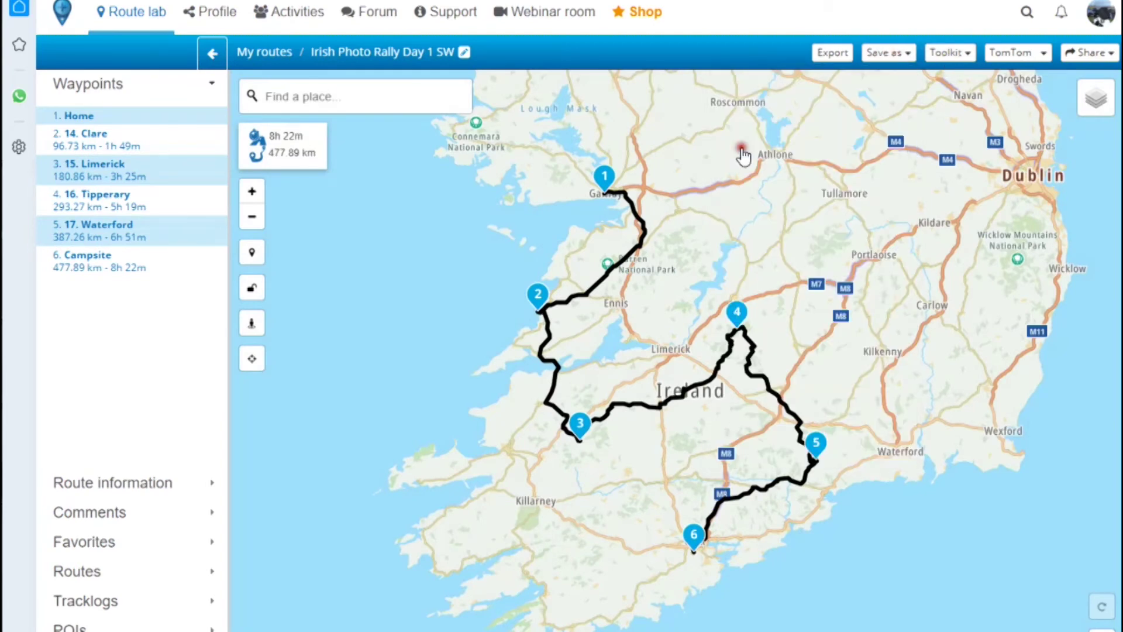
pyautogui.click(1065, 23)
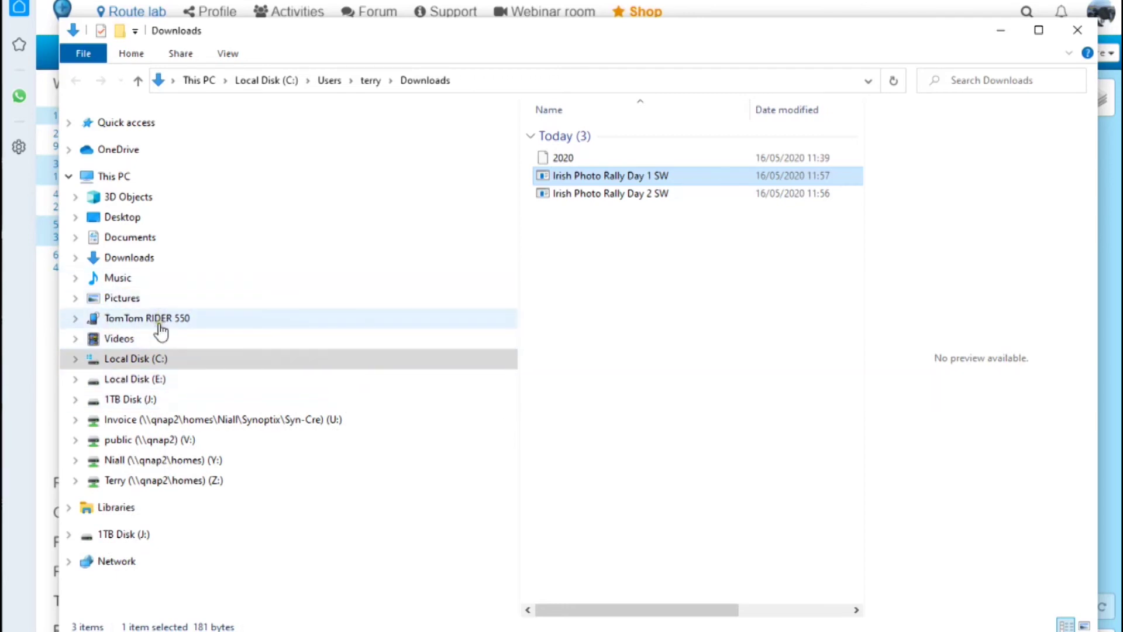
# - Select the Day 1 SW and Day 2 SW route files in Downloads and copy them
pyautogui.click(659, 178)
pyautogui.click(674, 265)
pyautogui.click(616, 178)
pyautogui.keyDown('shift'); pyautogui.click(612, 196); pyautogui.keyUp('shift')
pyautogui.rightClick(613, 195)
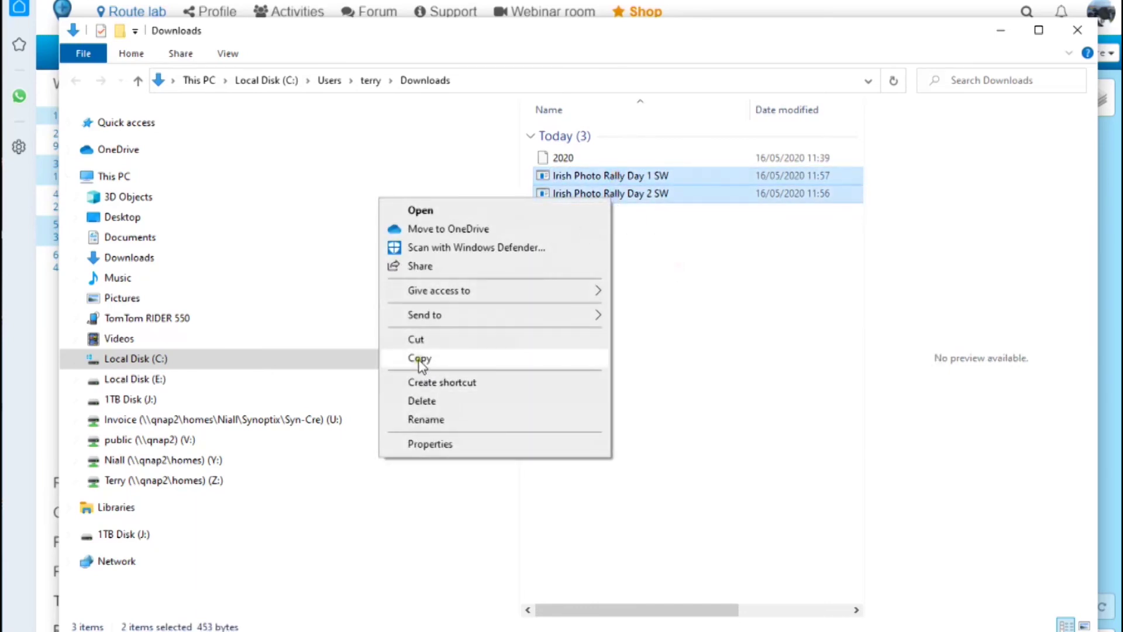
pyautogui.click(420, 359)
# - Paste both route files onto the TomTom RIDER 550's SD card
pyautogui.click(140, 321)
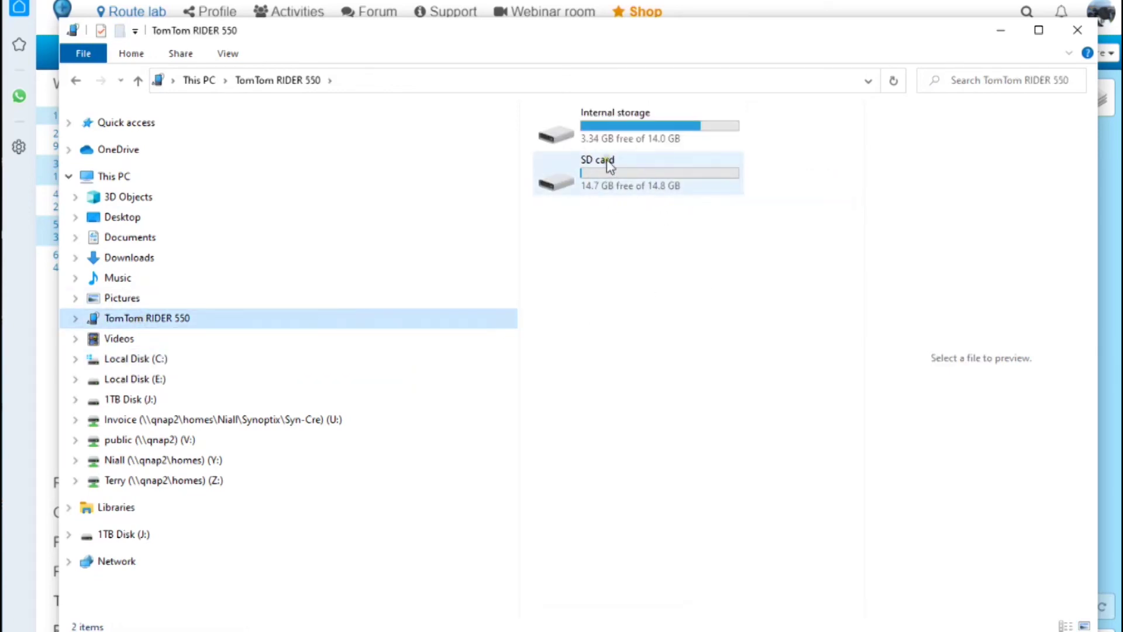
pyautogui.doubleClick(656, 180)
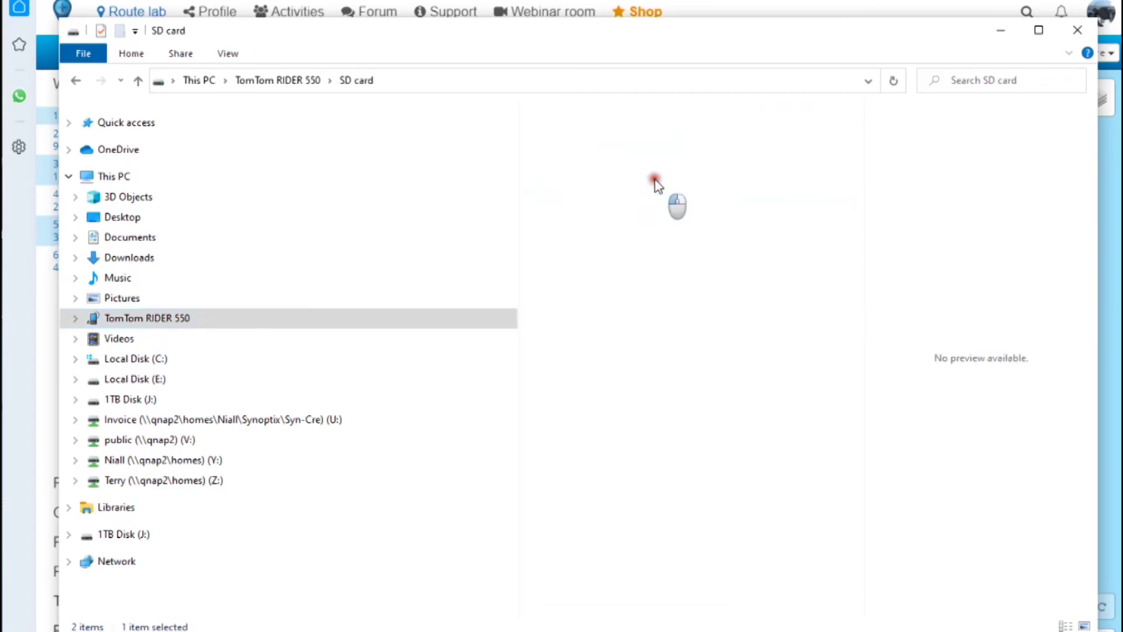
pyautogui.rightClick(653, 272)
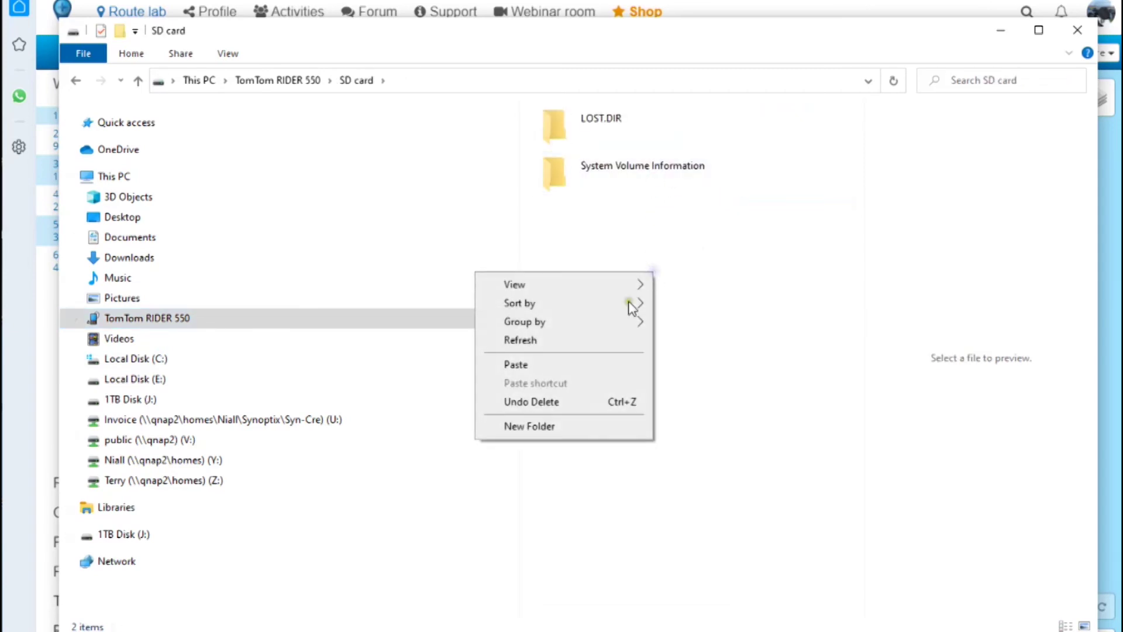
pyautogui.click(528, 369)
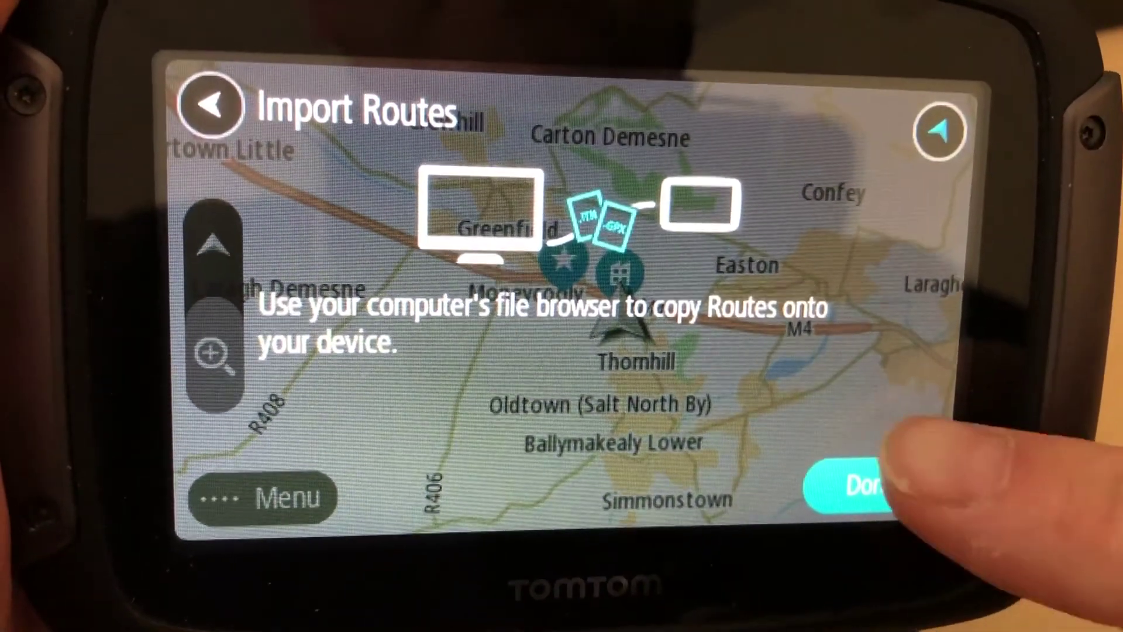
# - Import the Day 1 SW and Day 2 SW .itn routes, then load Irish Photo Rally Day 1 SW (2) from My Routes
pyautogui.click(872, 484)
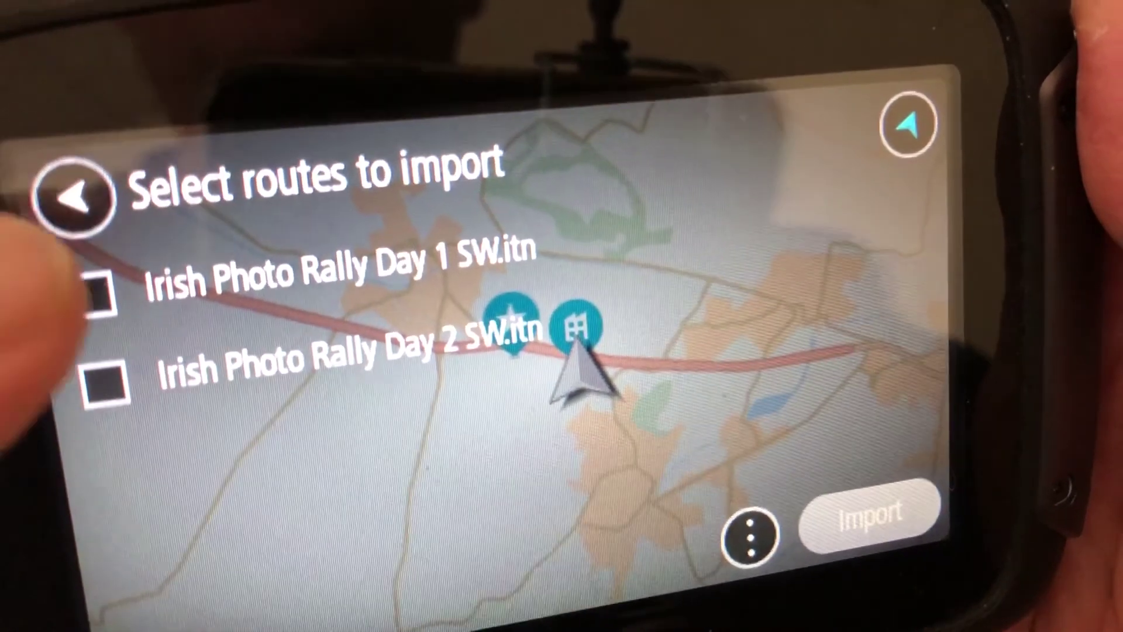
pyautogui.click(94, 292)
pyautogui.click(106, 356)
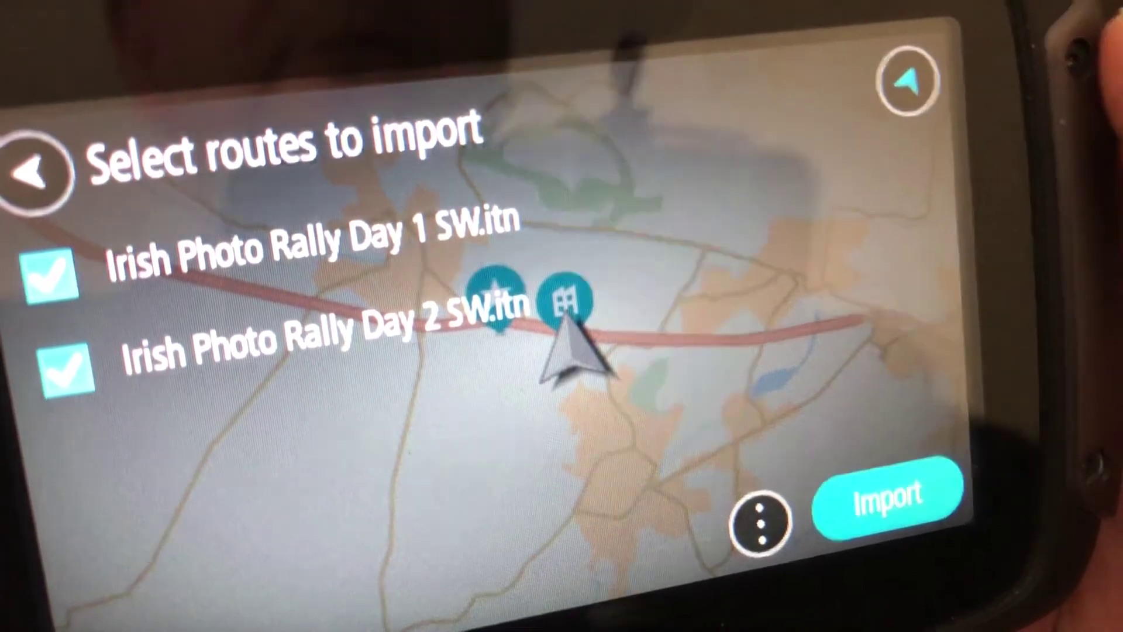
pyautogui.click(888, 497)
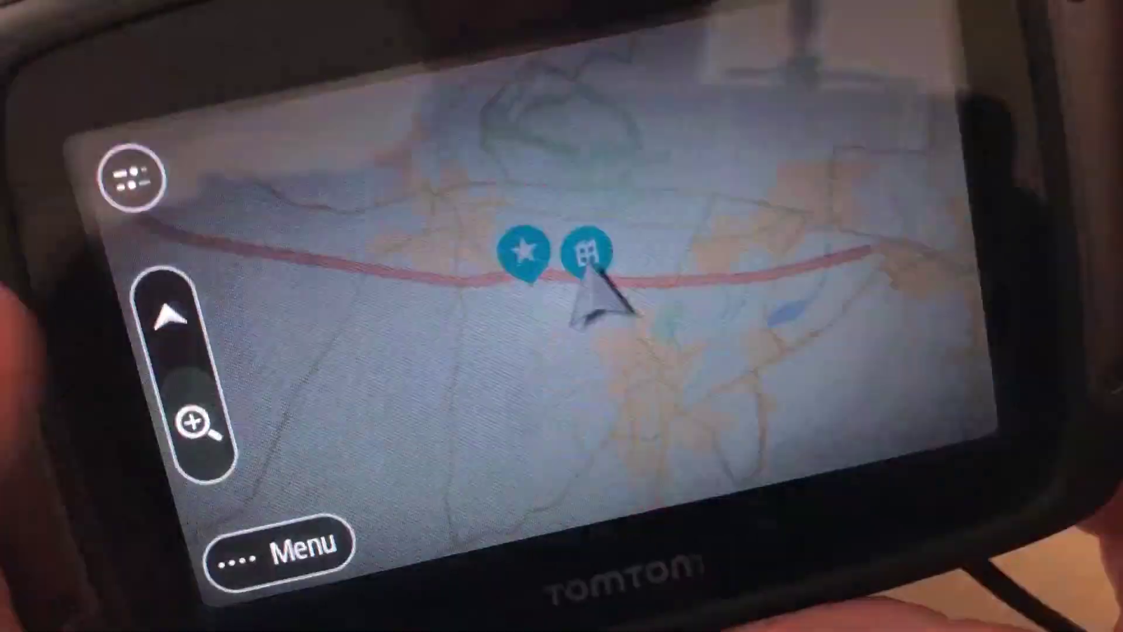
pyautogui.click(357, 547)
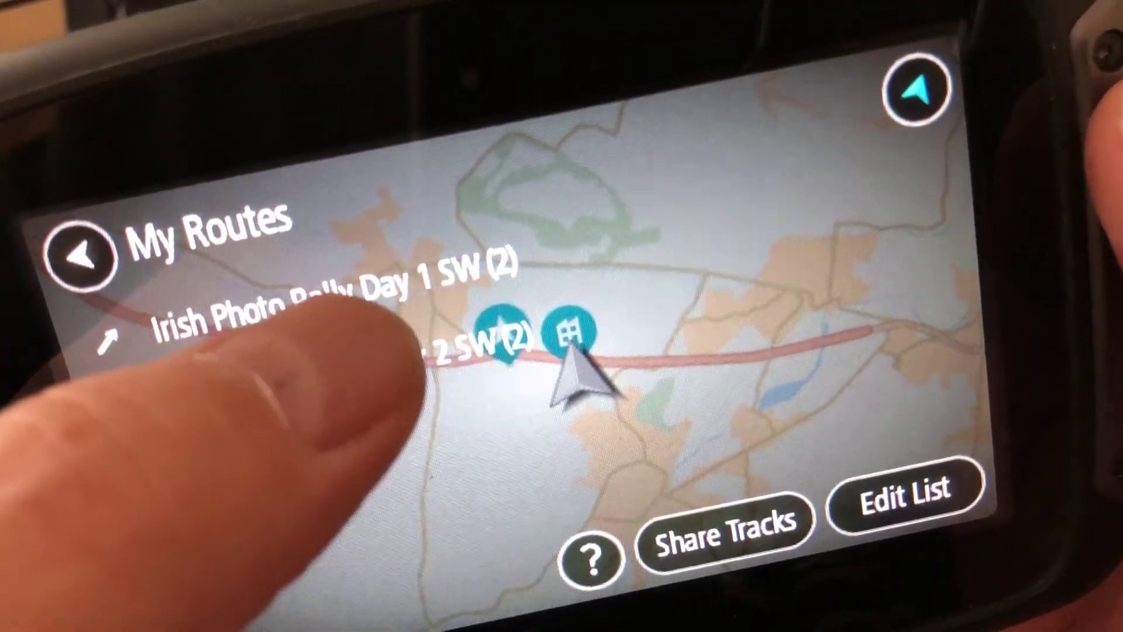
pyautogui.click(386, 310)
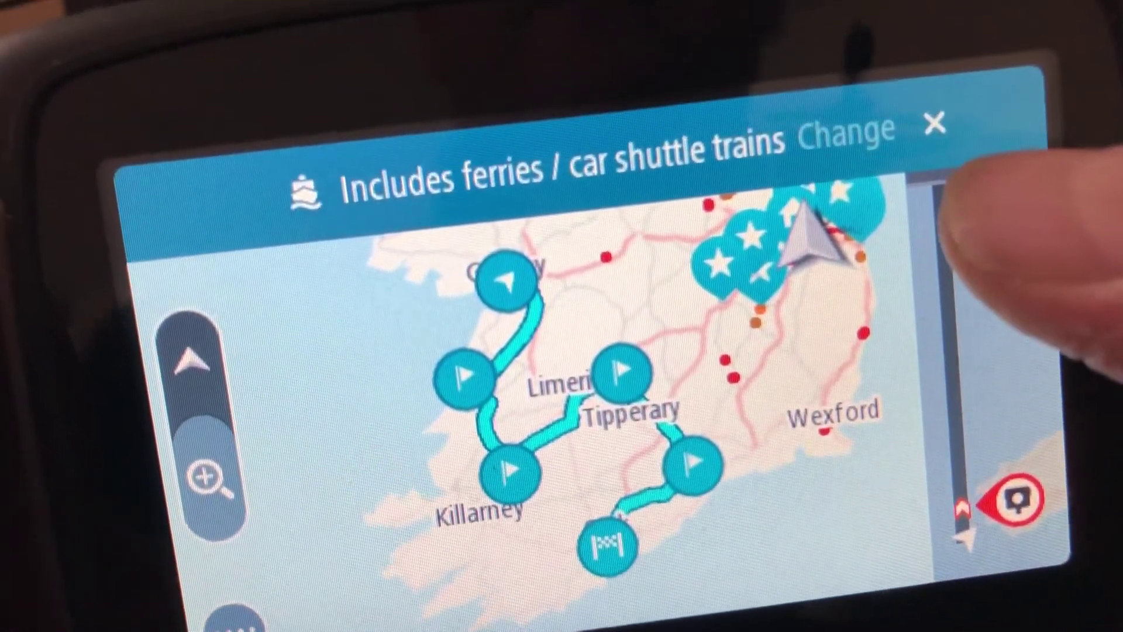
# - Close the ferries notice and set Fastest route as the default route type, then return to the map
pyautogui.click(959, 128)
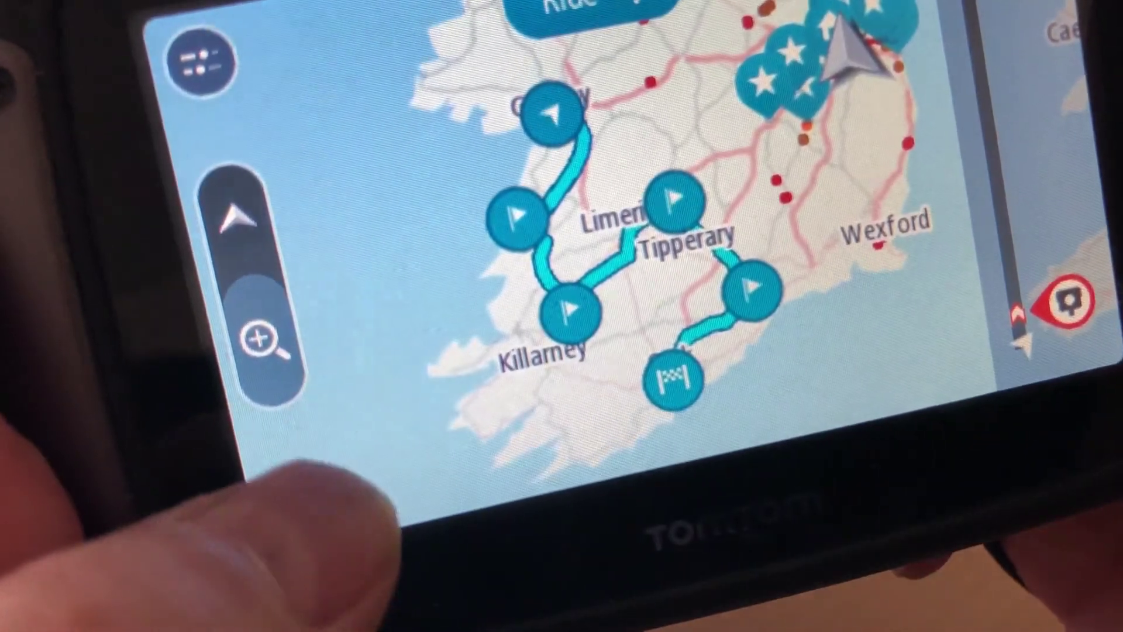
pyautogui.click(298, 477)
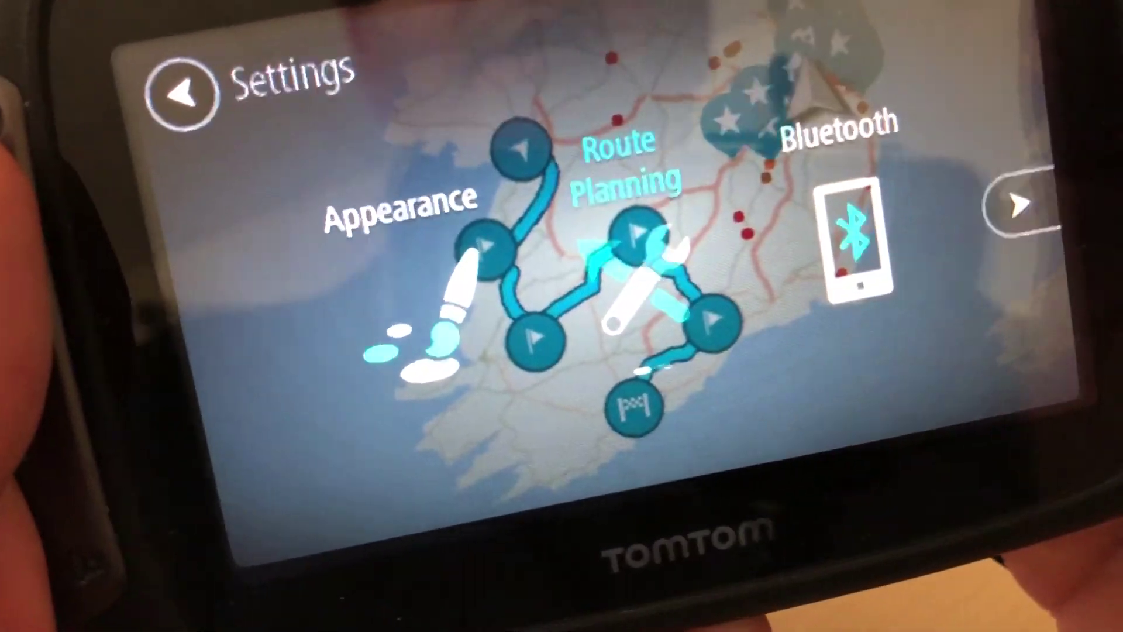
pyautogui.click(696, 246)
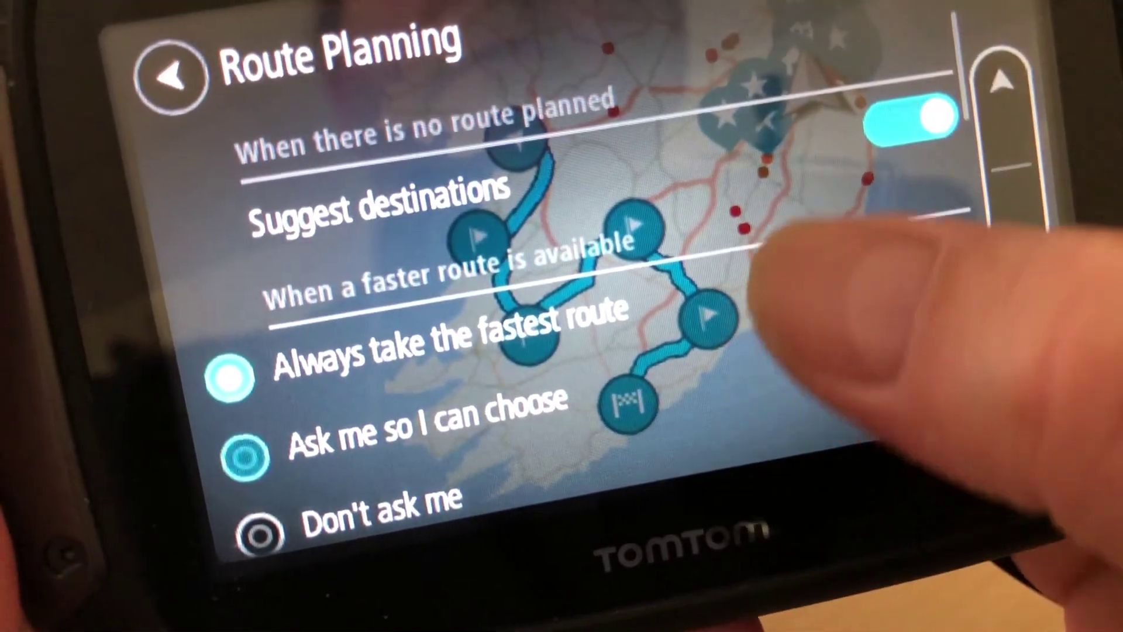
pyautogui.moveTo(752, 325); pyautogui.dragTo(860, 65)
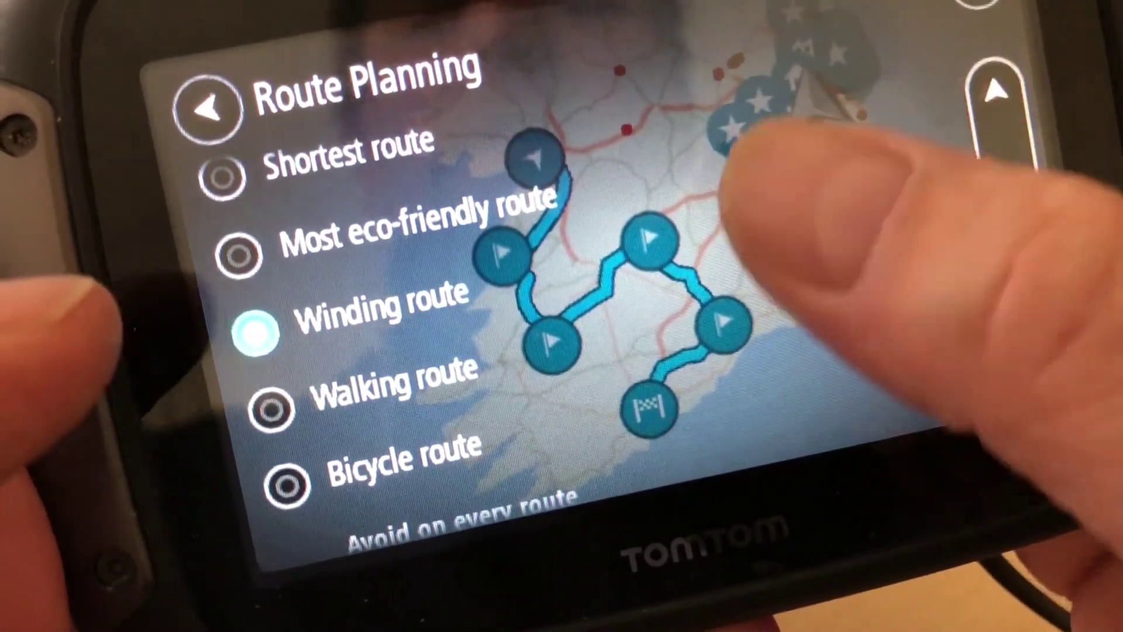
pyautogui.moveTo(713, 245); pyautogui.dragTo(731, 362)
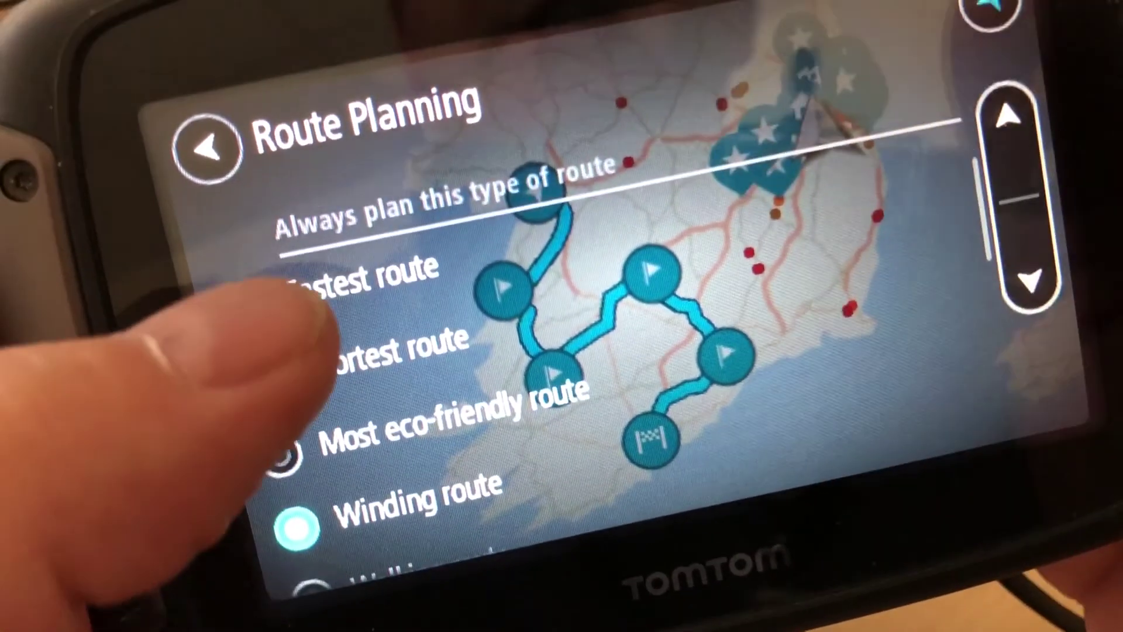
pyautogui.click(280, 284)
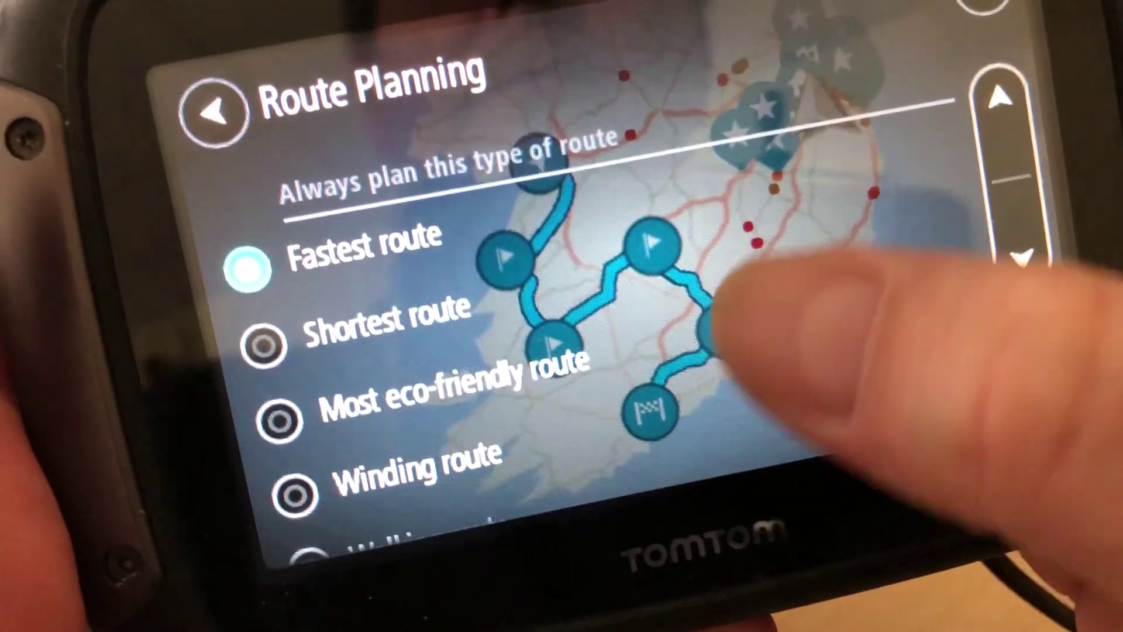
pyautogui.moveTo(739, 325); pyautogui.dragTo(995, 117)
pyautogui.moveTo(827, 275); pyautogui.dragTo(900, 147)
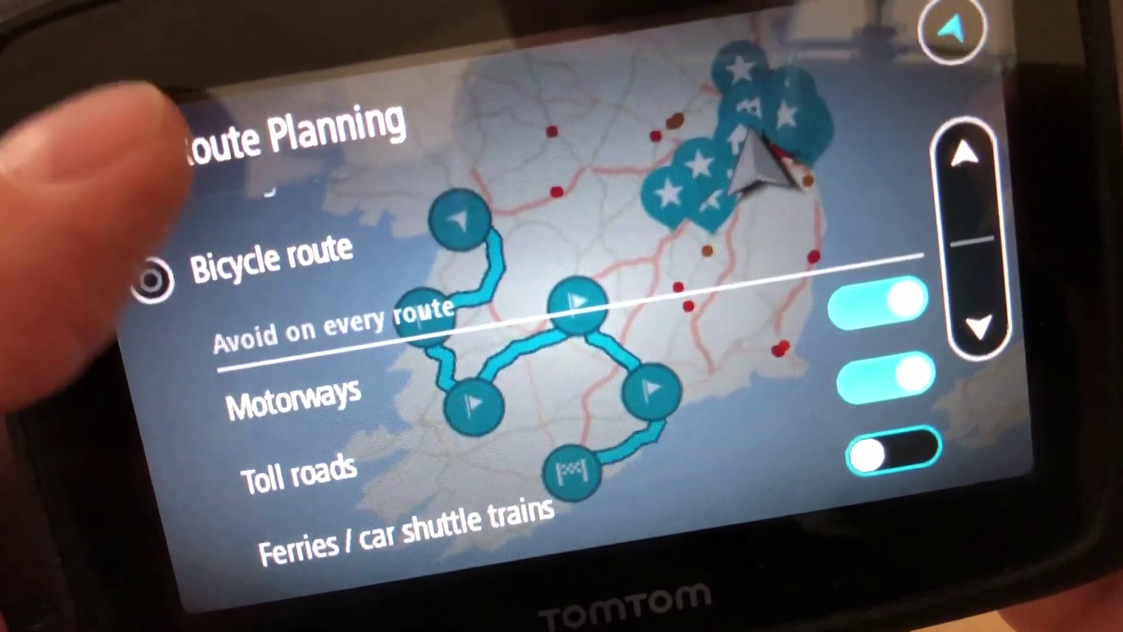
pyautogui.click(161, 134)
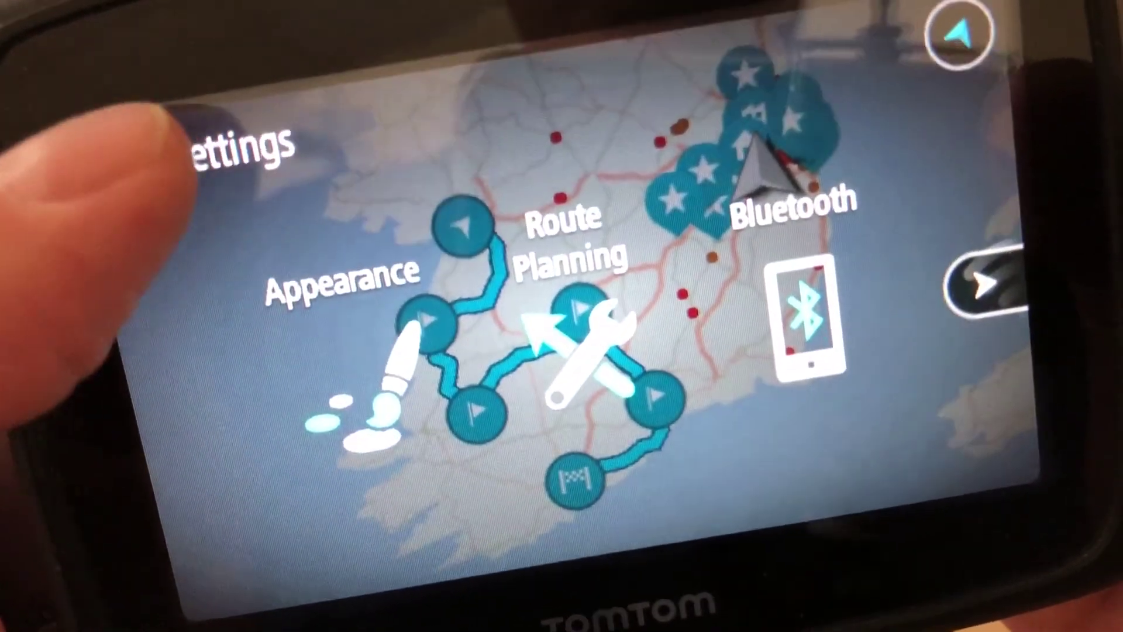
pyautogui.click(150, 137)
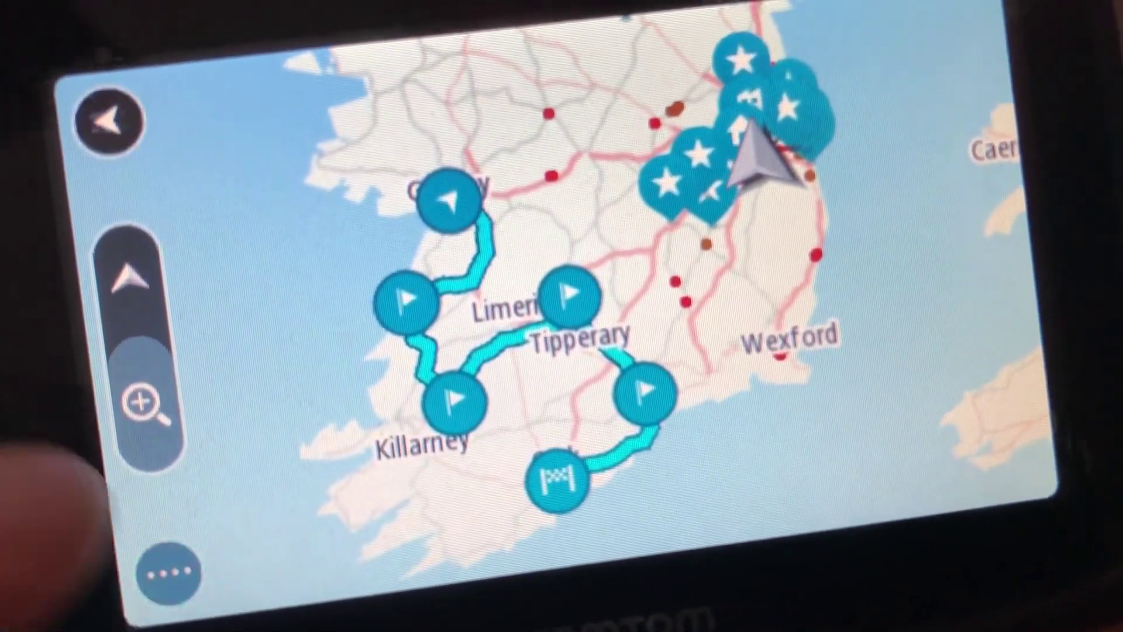
# - Page through the main menu to Settings > Route Planning
pyautogui.click(168, 573)
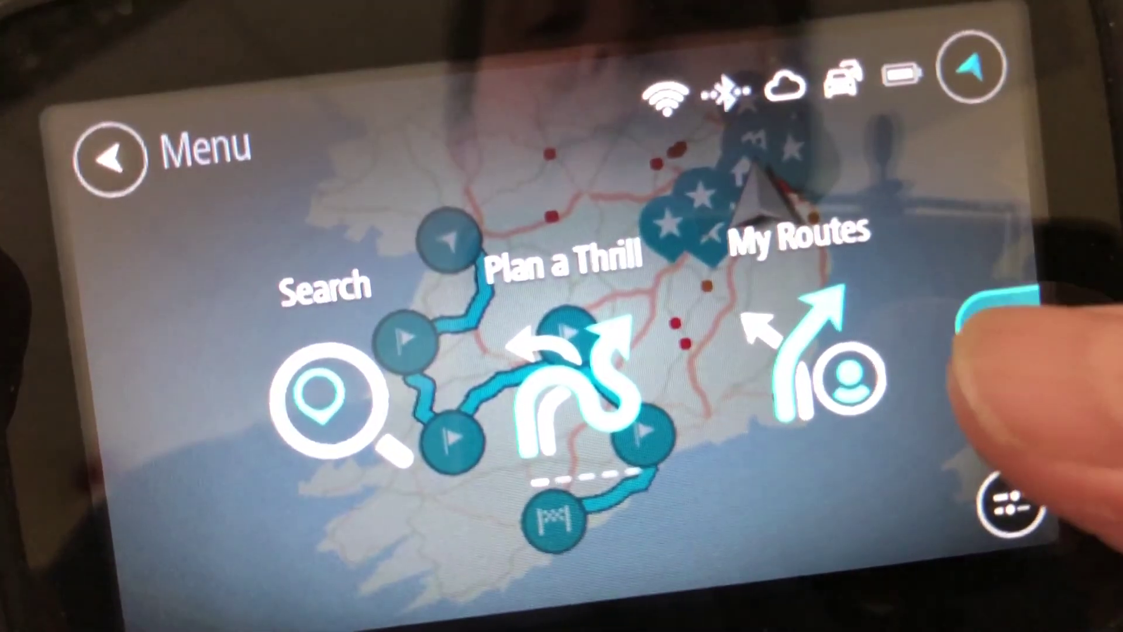
pyautogui.click(989, 310)
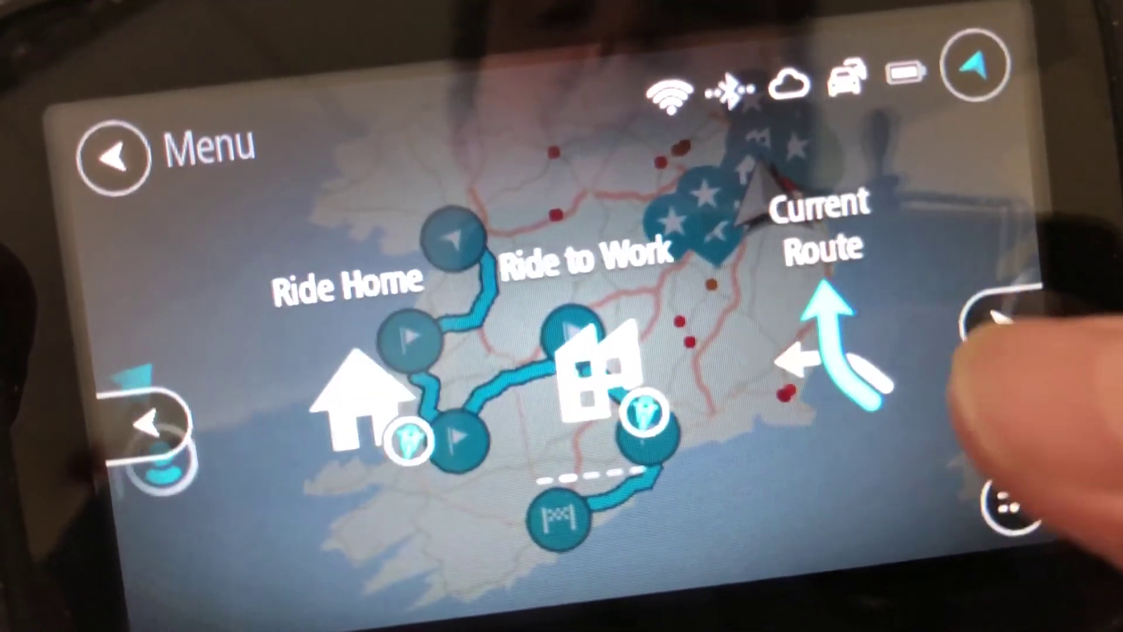
pyautogui.click(994, 316)
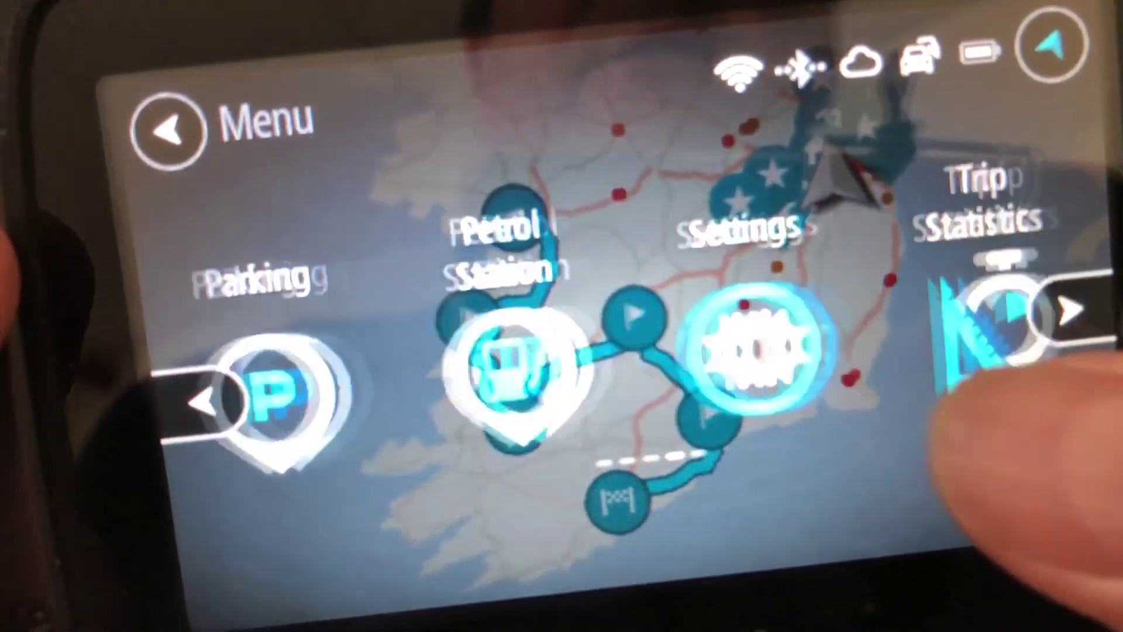
pyautogui.click(787, 345)
pyautogui.click(690, 327)
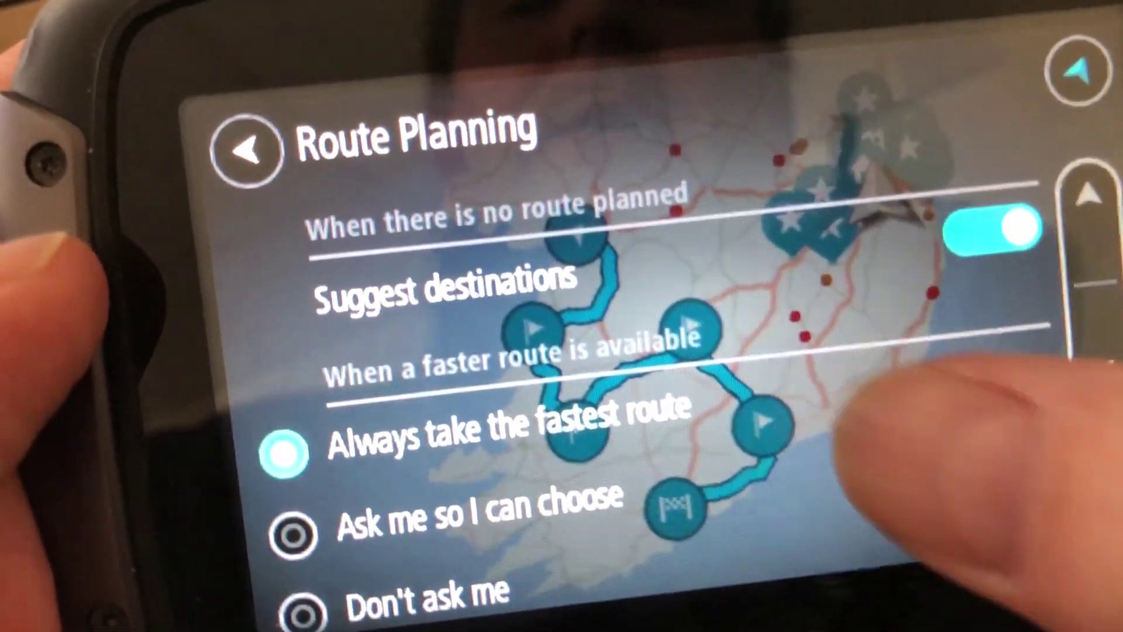
# - Review the route planning options, then back out to the 7:58 hr, 490 km route map
pyautogui.moveTo(827, 376); pyautogui.dragTo(831, 158)
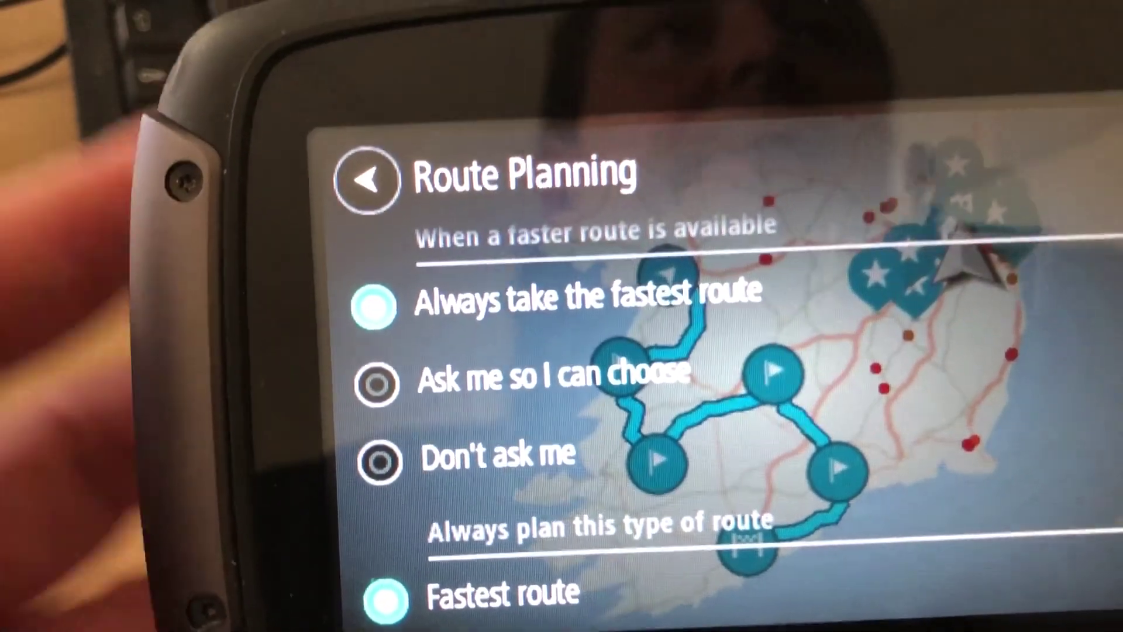
pyautogui.scroll(-2, 965, 193)
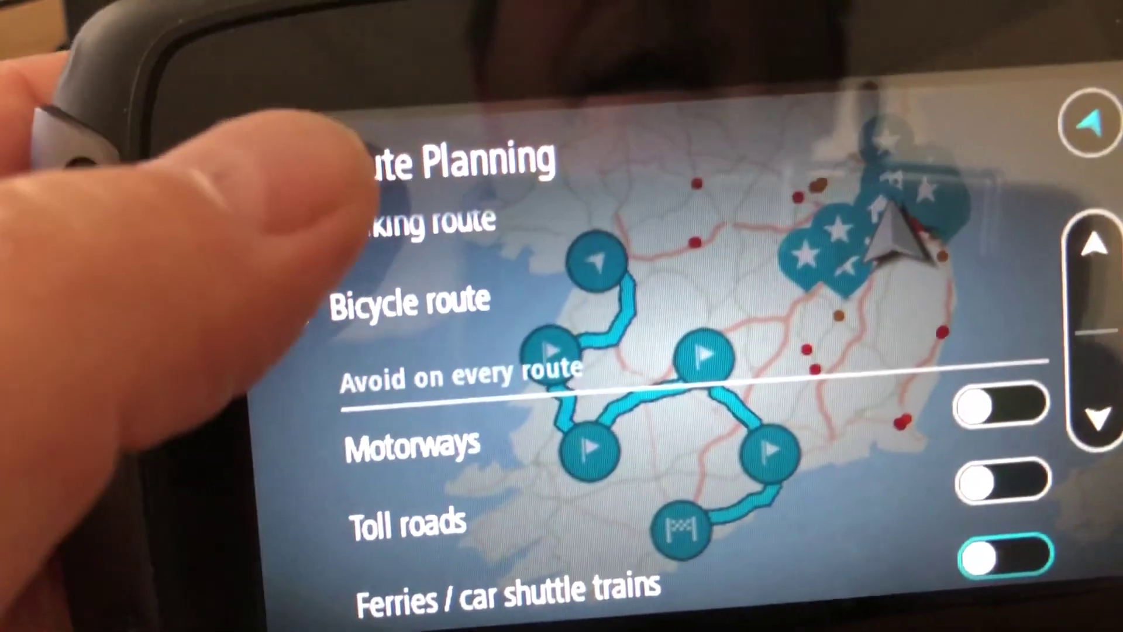
pyautogui.click(327, 163)
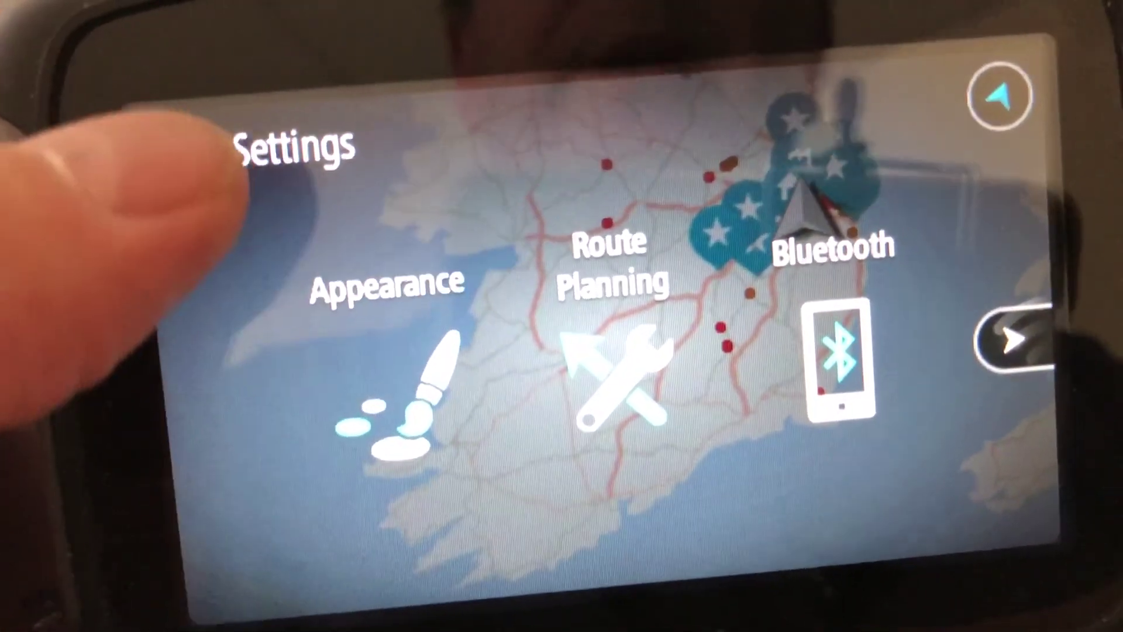
pyautogui.click(206, 122)
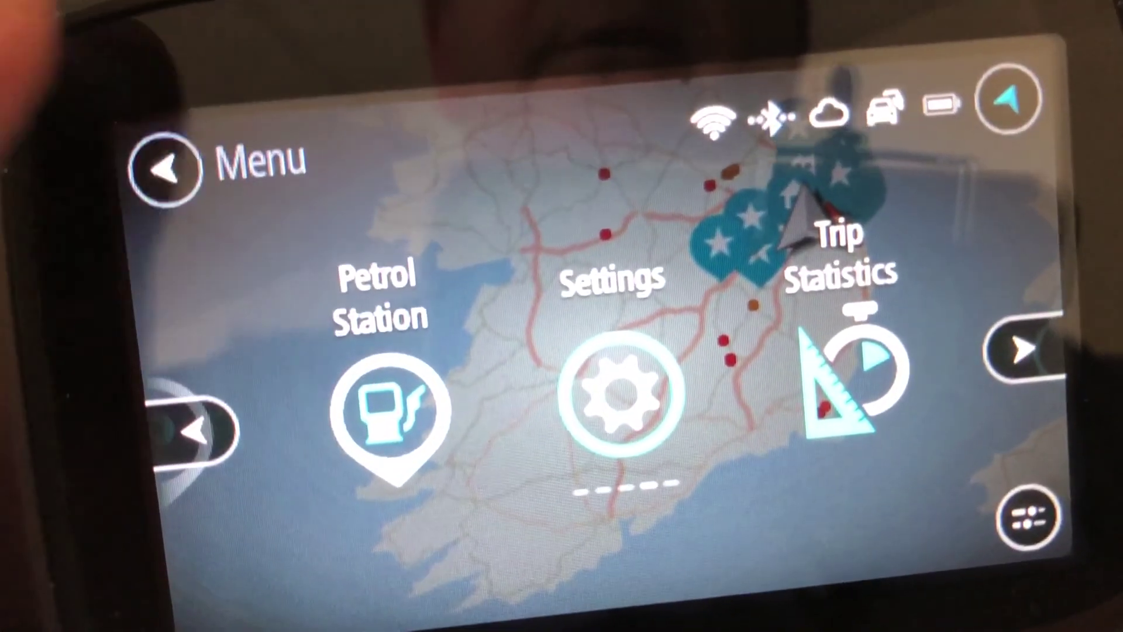
pyautogui.click(165, 169)
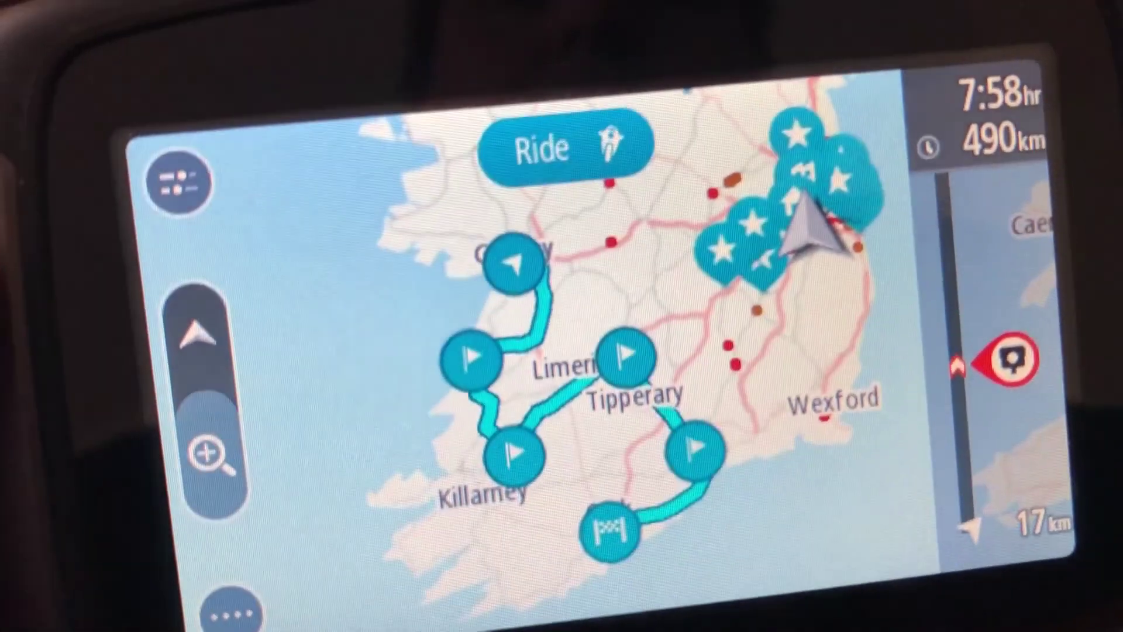